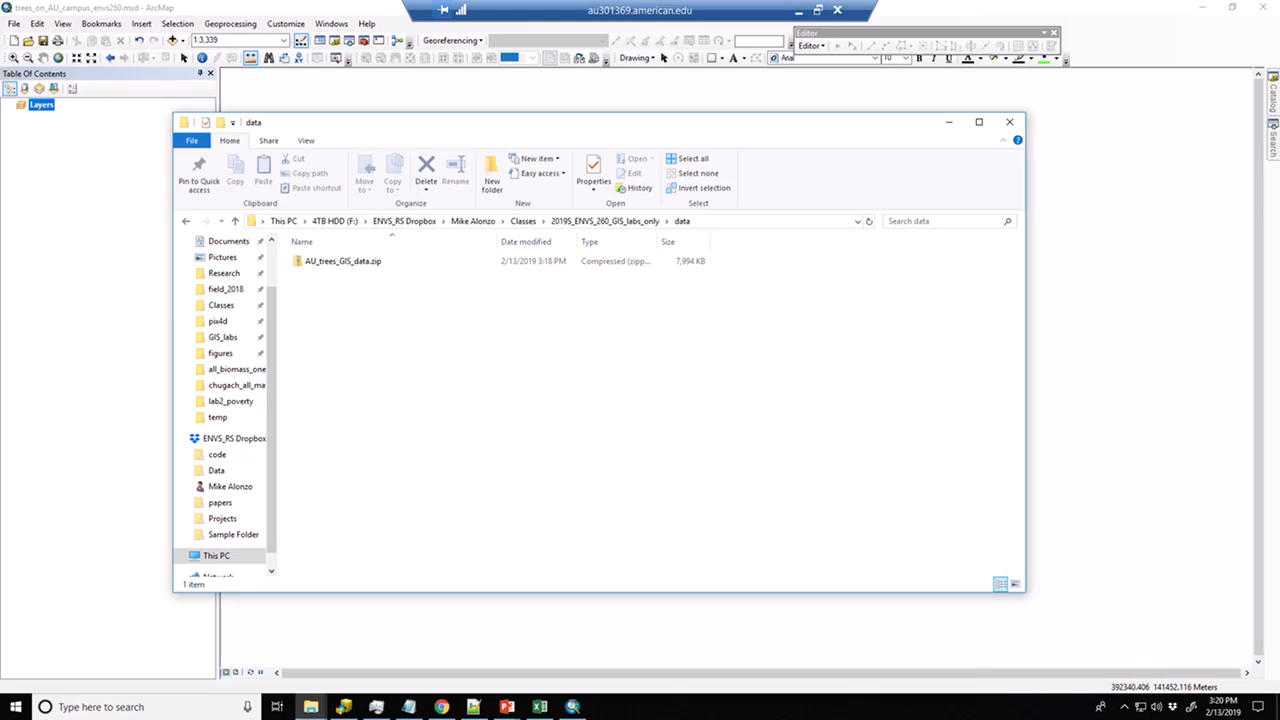
# Extract the AU_trees_GIS_data.zip archive into the C:\temp folder.
pyautogui.moveTo(704, 129); pyautogui.dragTo(757, 122)
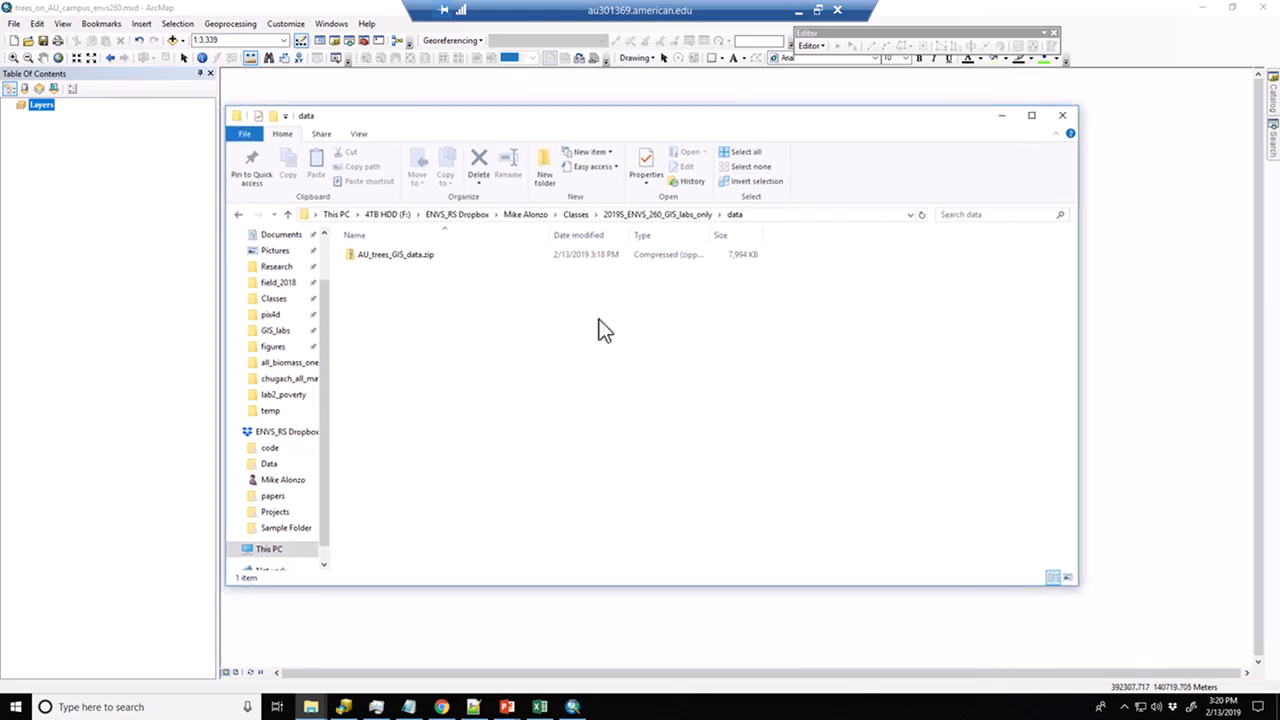
pyautogui.click(401, 256)
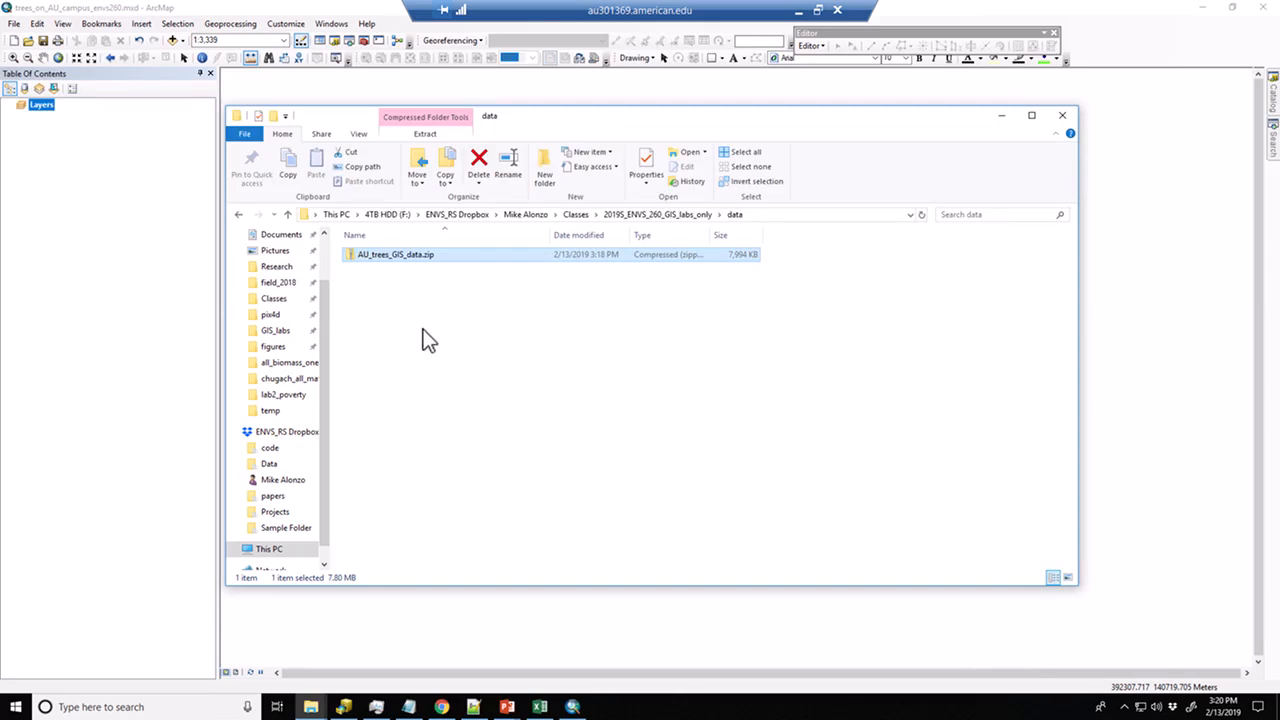
pyautogui.rightClick(417, 262)
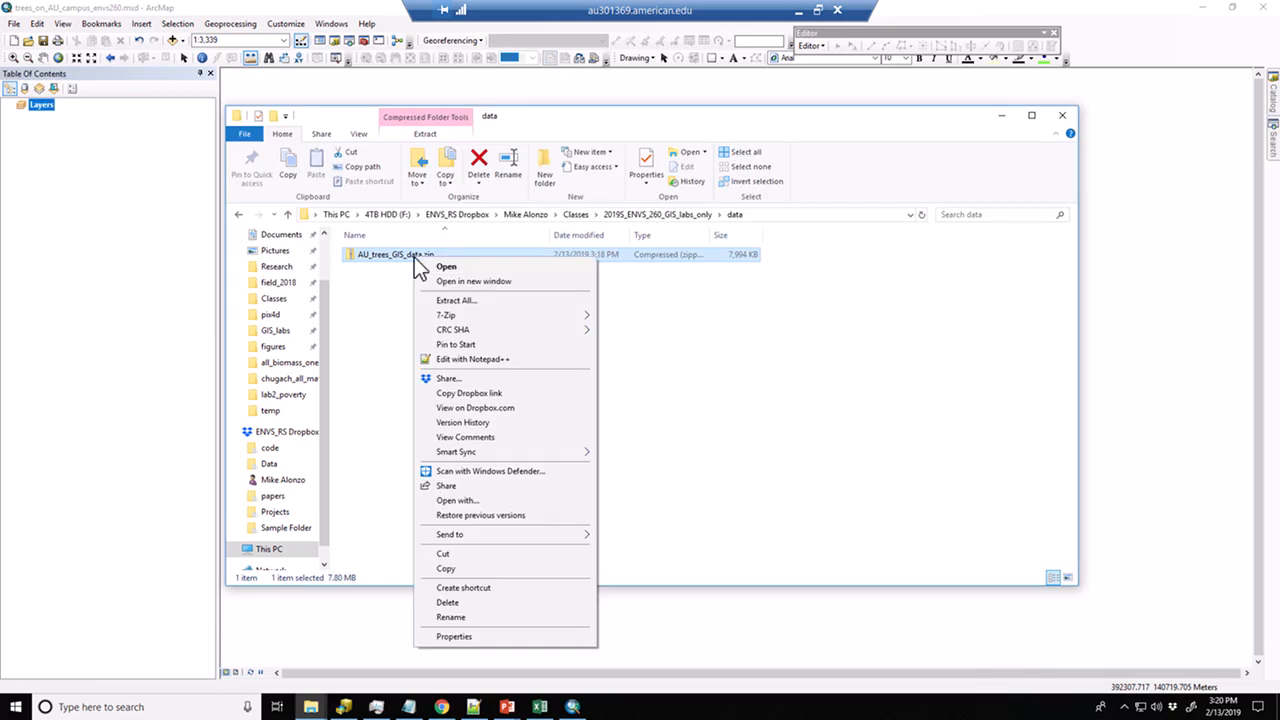
pyautogui.click(456, 302)
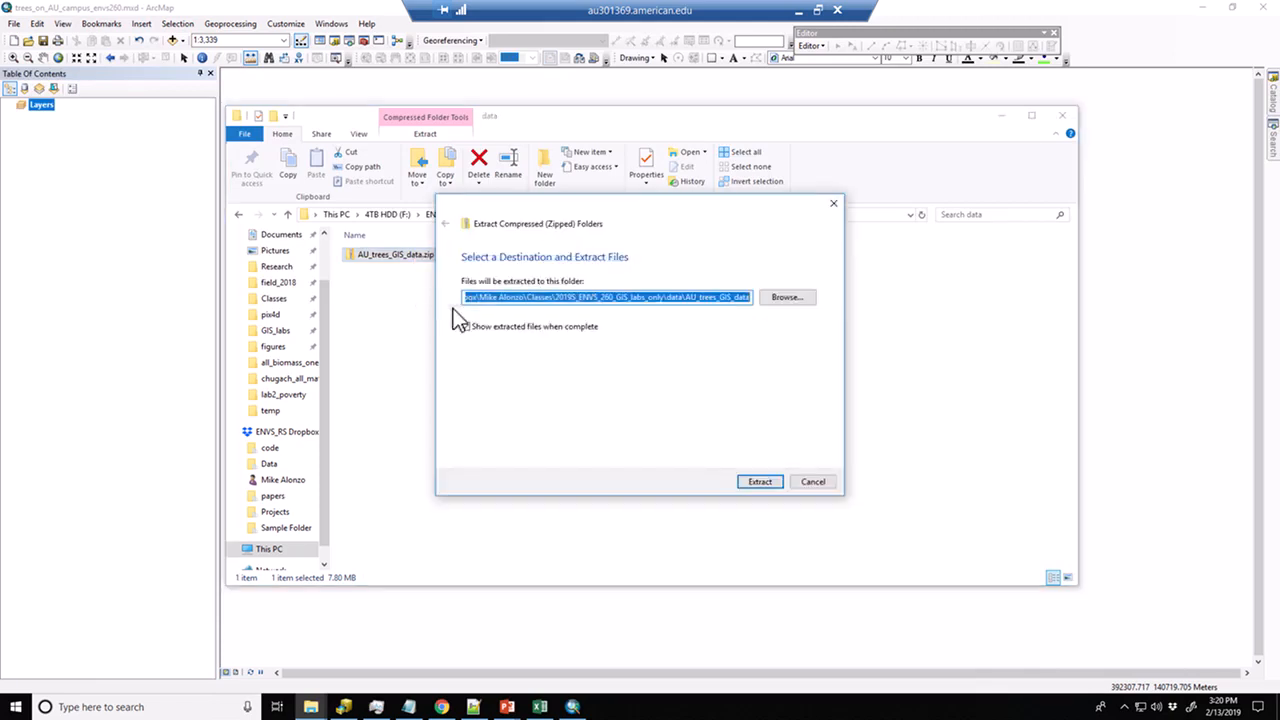
pyautogui.moveTo(708, 207); pyautogui.dragTo(683, 202)
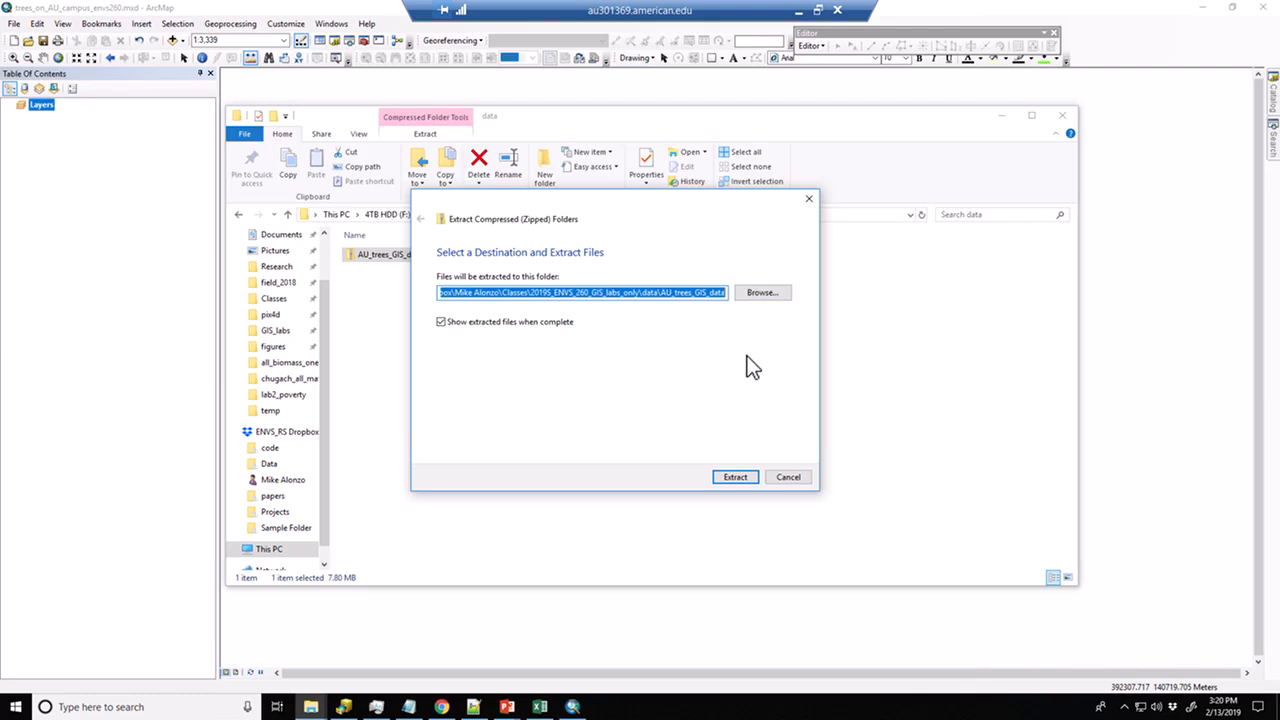
pyautogui.click(758, 289)
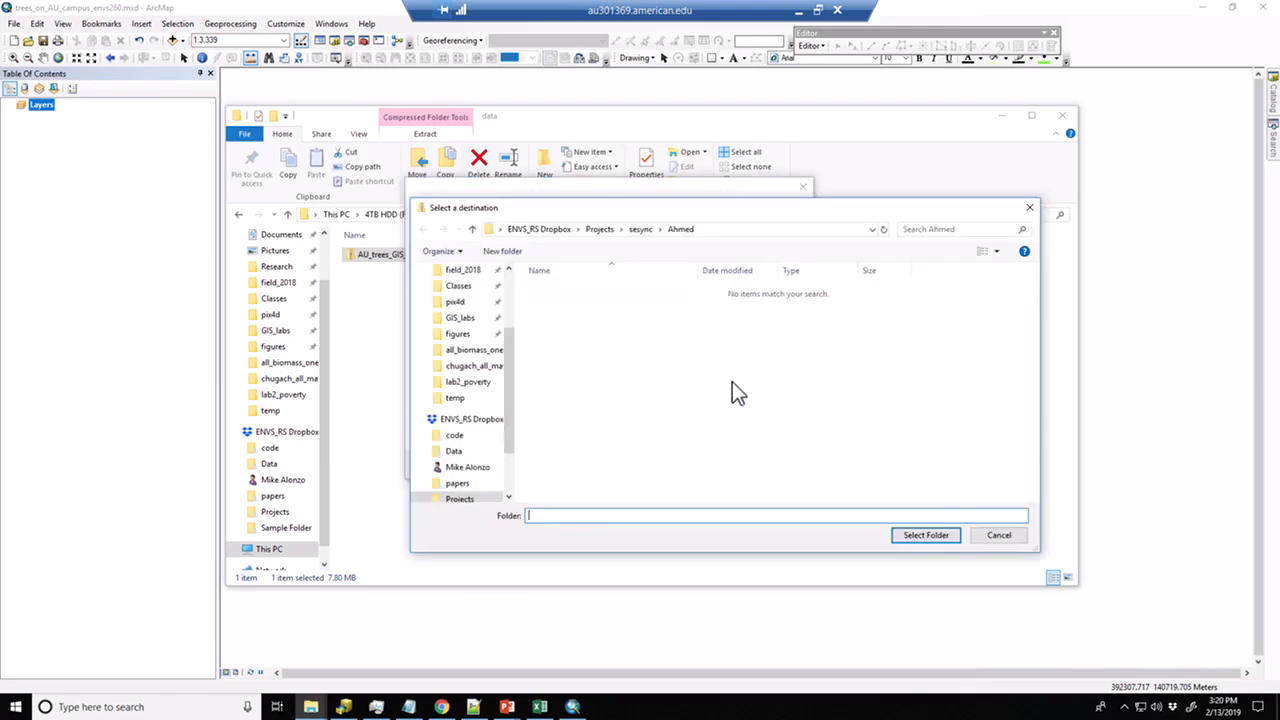
pyautogui.moveTo(509, 392); pyautogui.dragTo(517, 302)
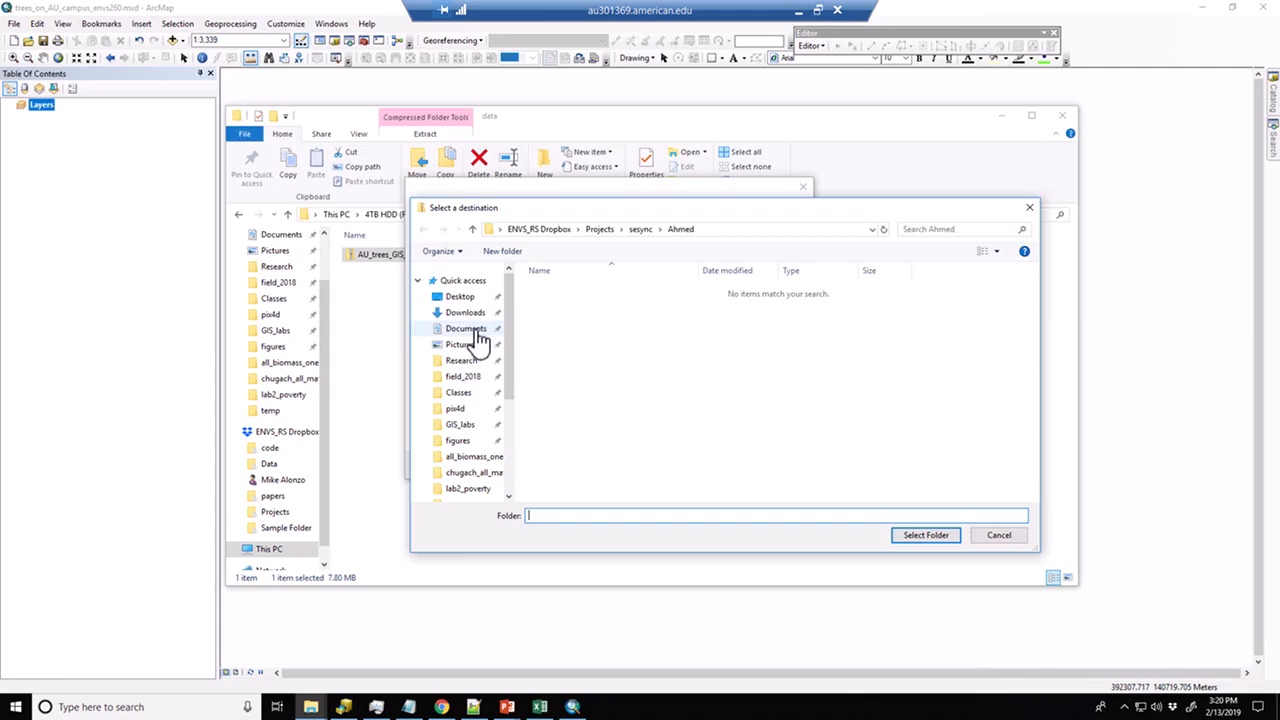
pyautogui.moveTo(508, 340); pyautogui.dragTo(509, 430)
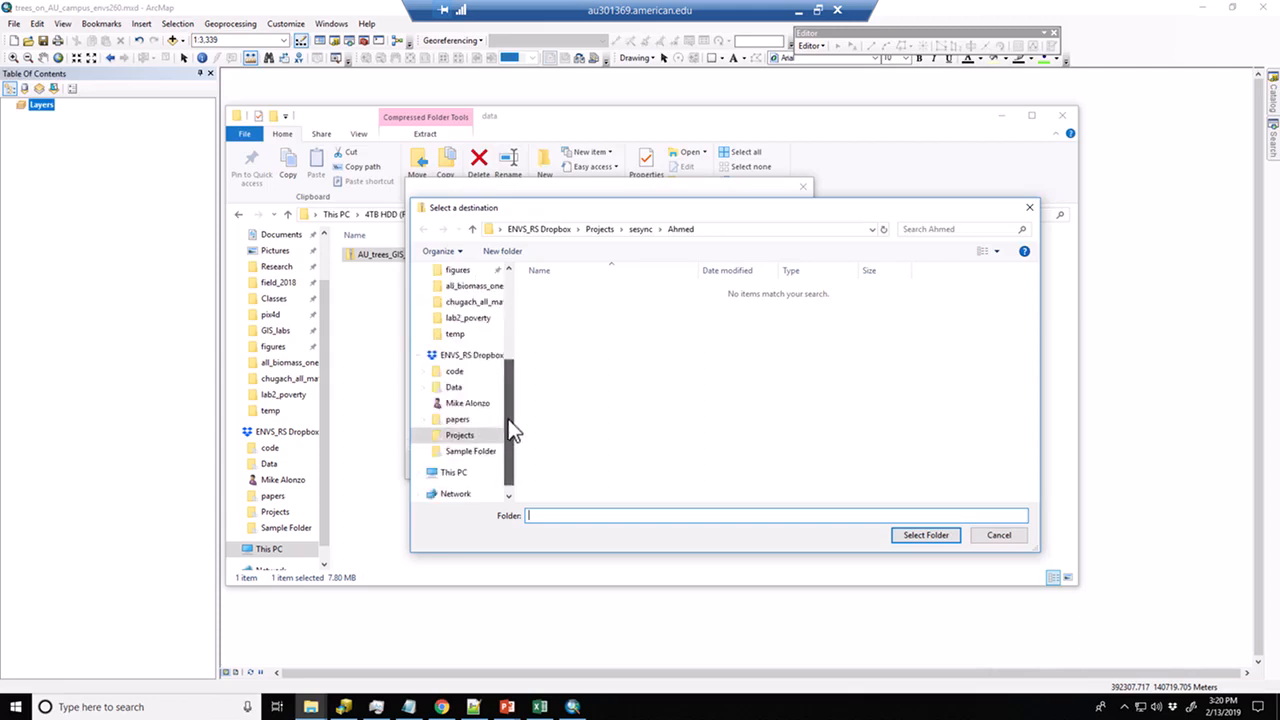
pyautogui.click(450, 472)
pyautogui.doubleClick(633, 474)
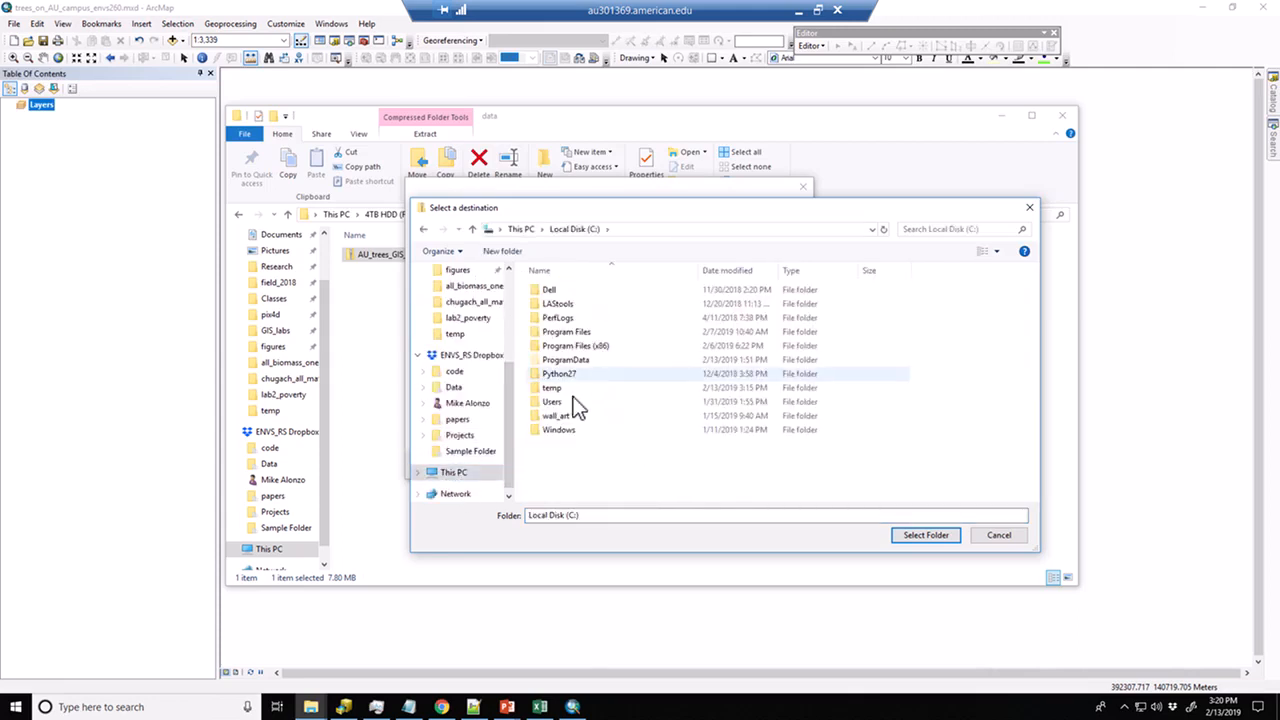
pyautogui.click(555, 389)
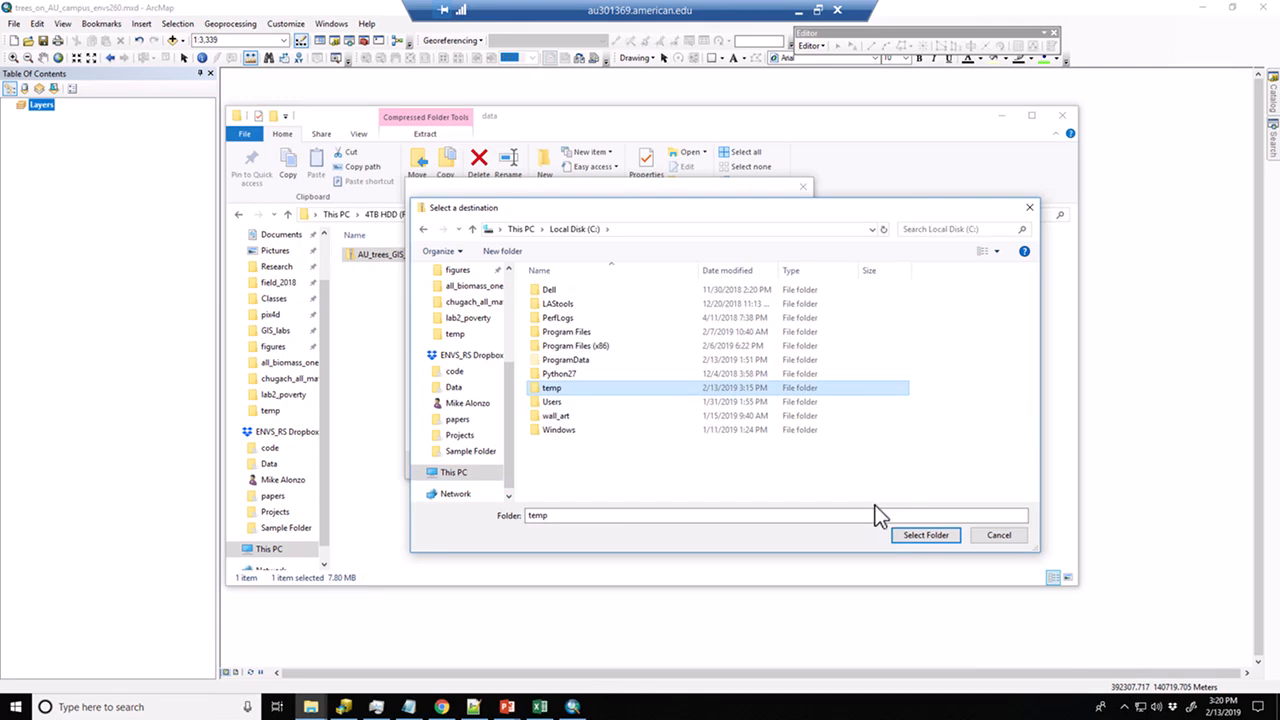
pyautogui.click(925, 535)
pyautogui.click(733, 465)
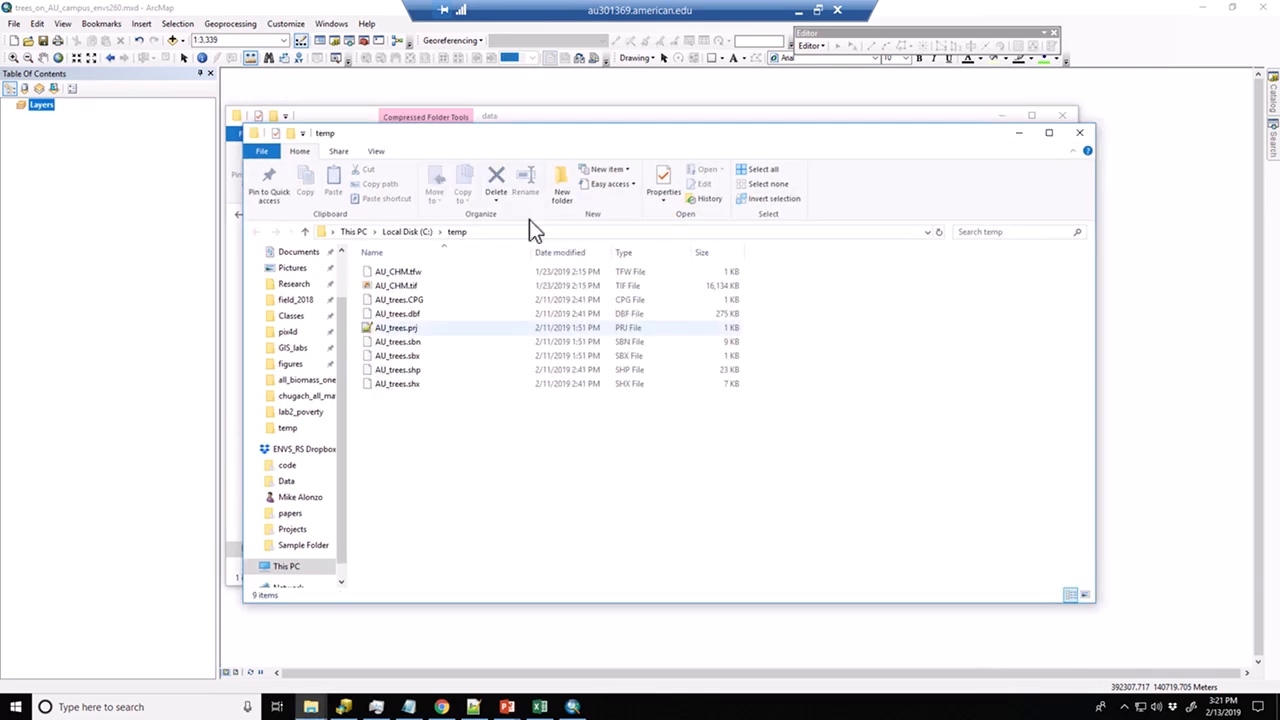
# Check the path of the folder holding the extracted files, minimize both folder windows and return to ArcMap.
pyautogui.moveTo(537, 131); pyautogui.dragTo(506, 140)
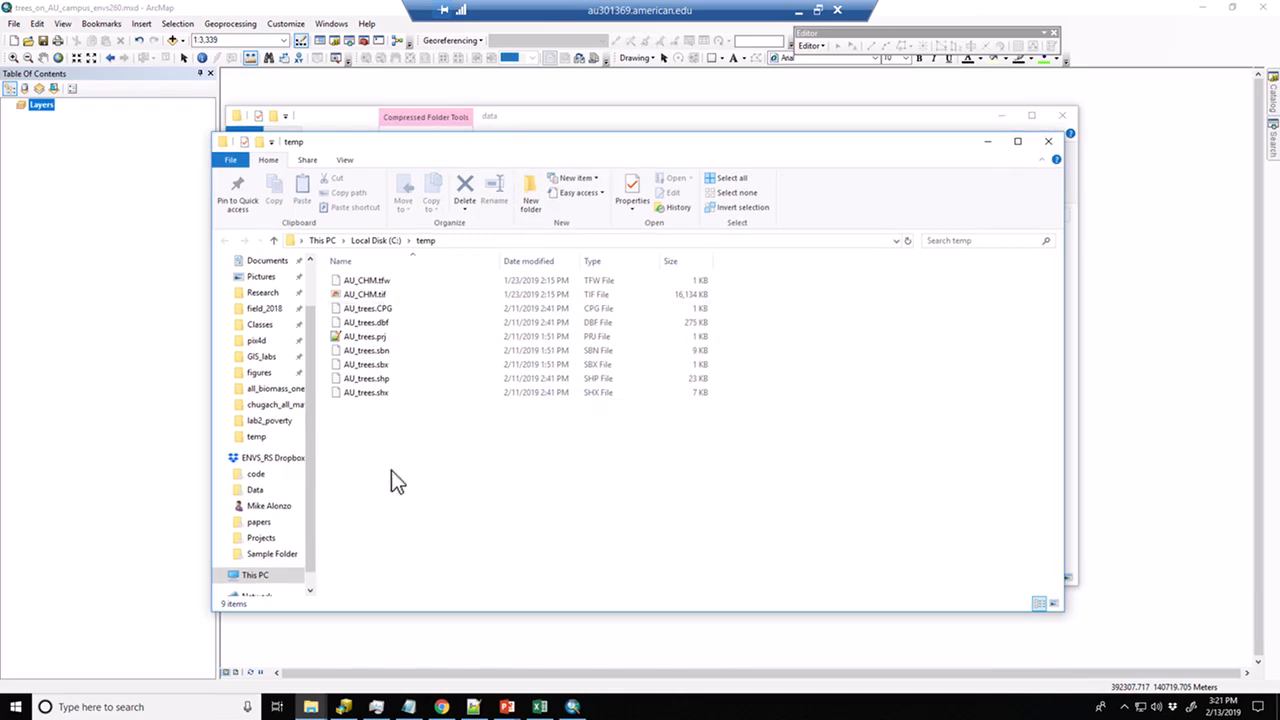
pyautogui.click(462, 241)
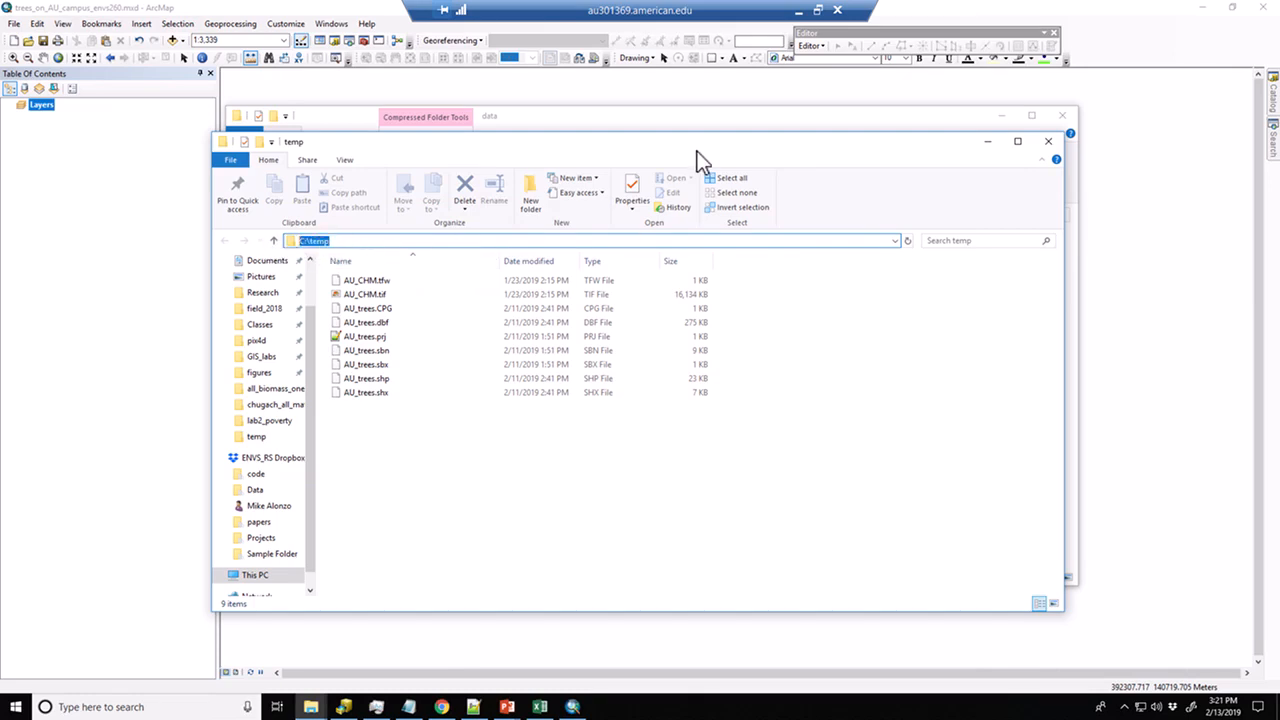
pyautogui.moveTo(697, 152); pyautogui.dragTo(680, 158)
pyautogui.click(969, 151)
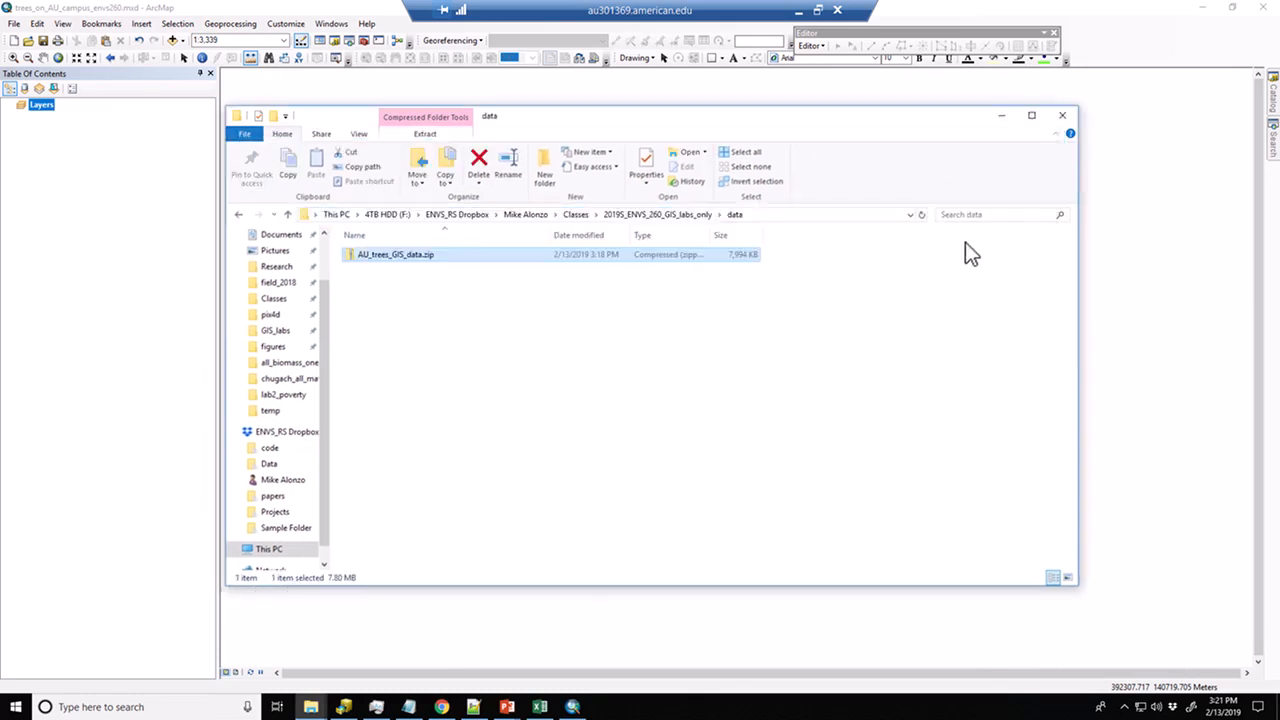
pyautogui.click(1002, 118)
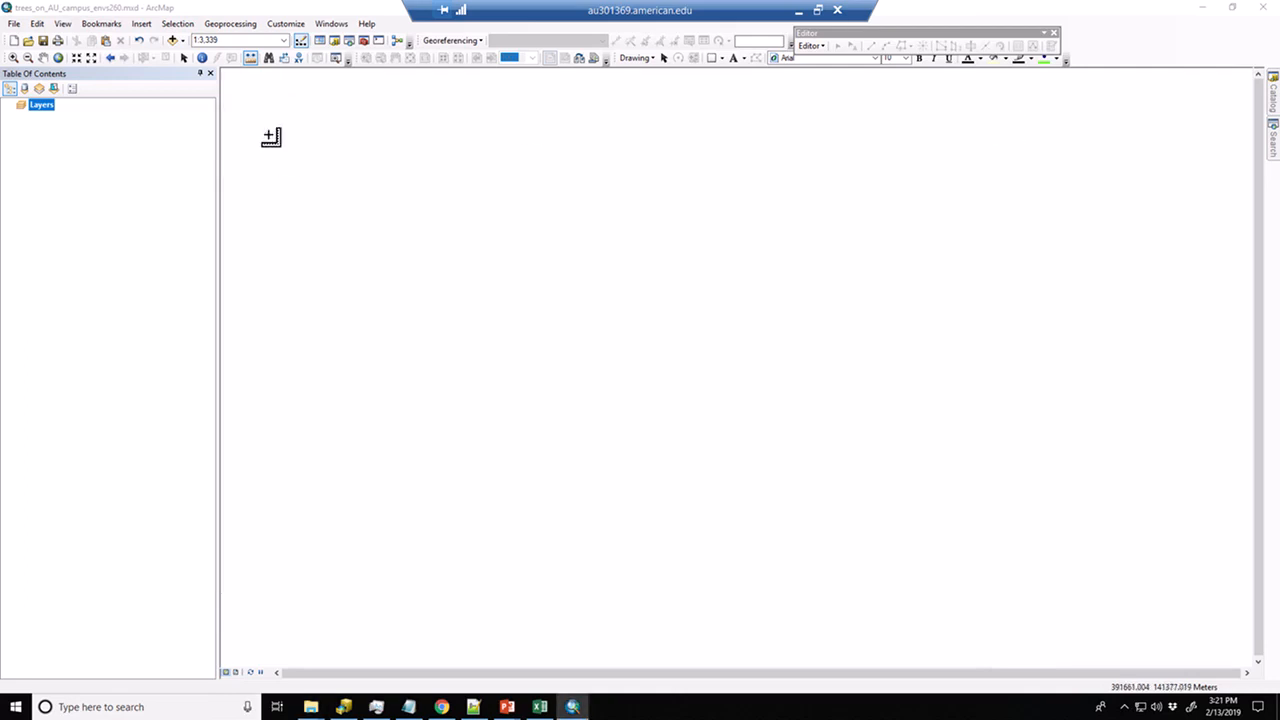
pyautogui.click(230, 5)
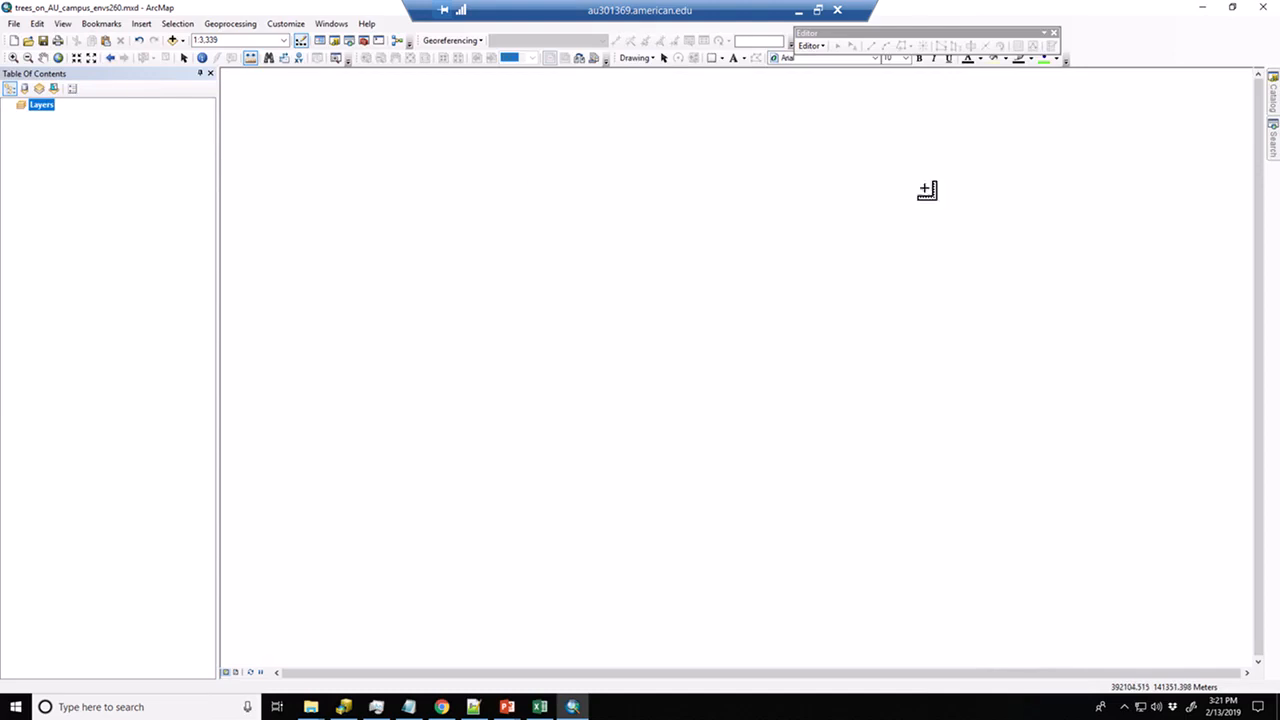
# Disconnect the existing C:\temp folder connection in the Catalog.
pyautogui.click(1274, 101)
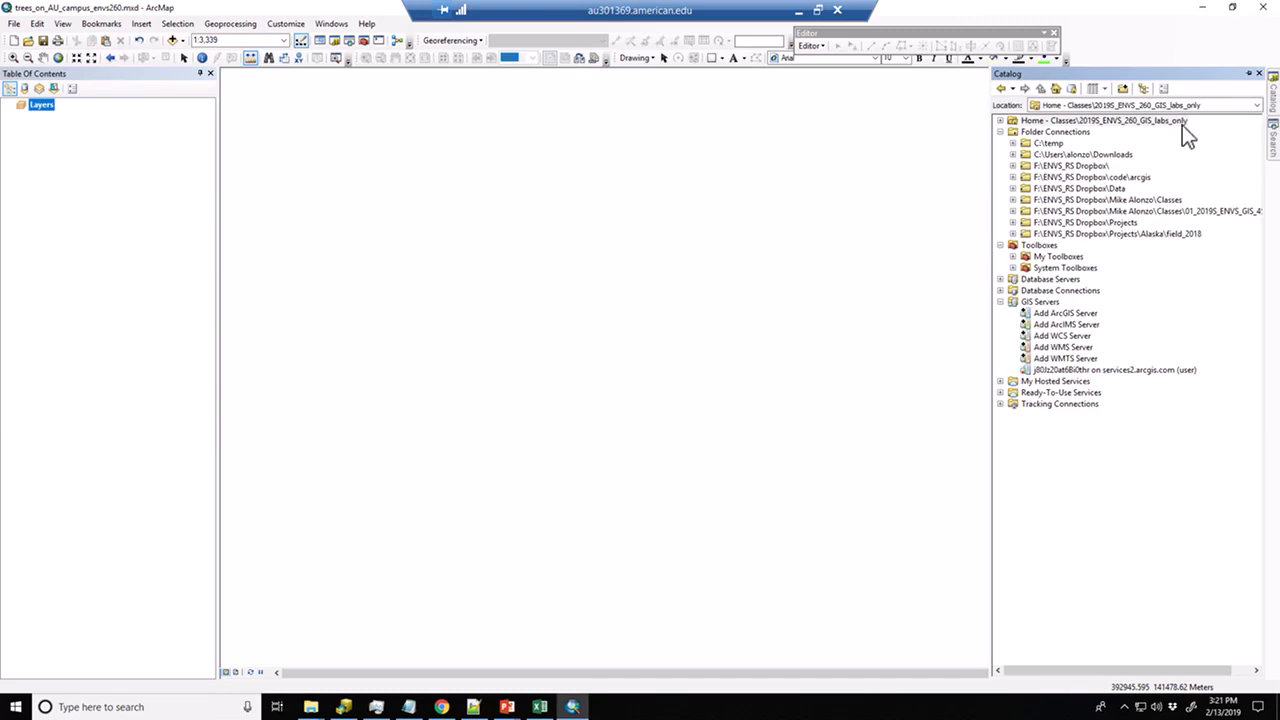
pyautogui.click(1048, 143)
pyautogui.rightClick(1050, 144)
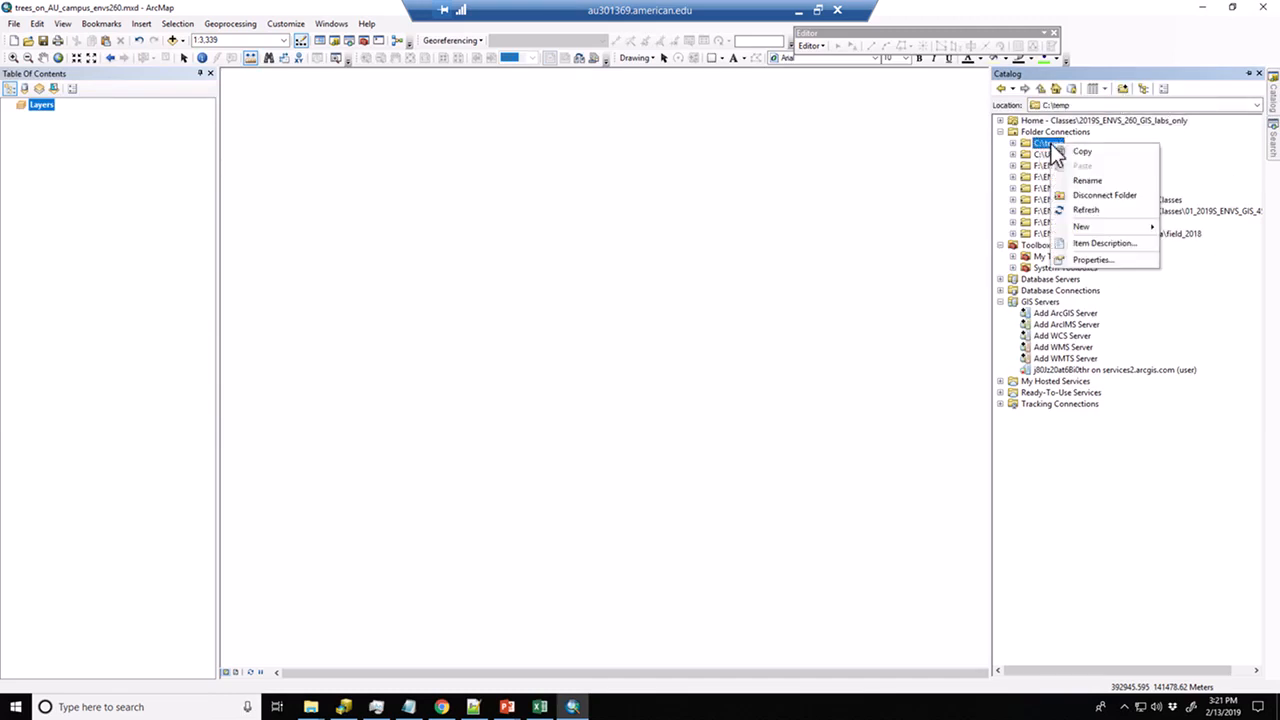
pyautogui.click(1104, 195)
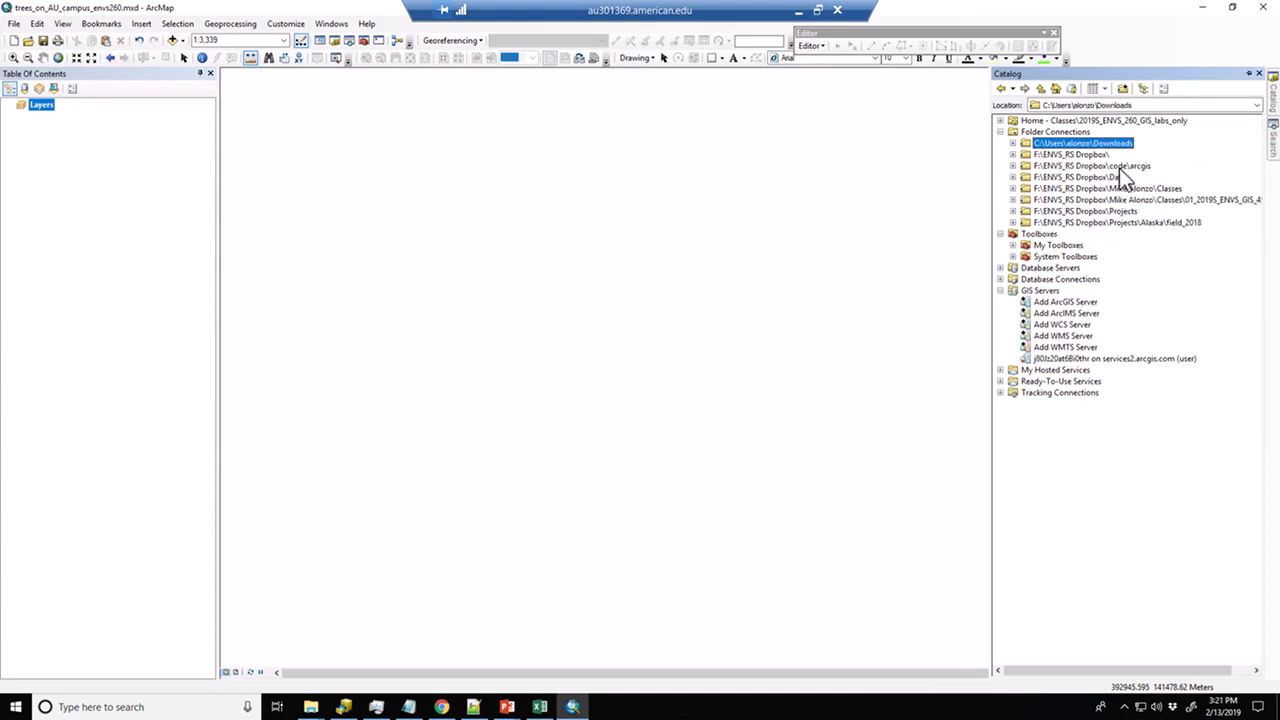
# Create a new Catalog folder connection to the temp folder on Local Disk (C:).
pyautogui.click(1040, 132)
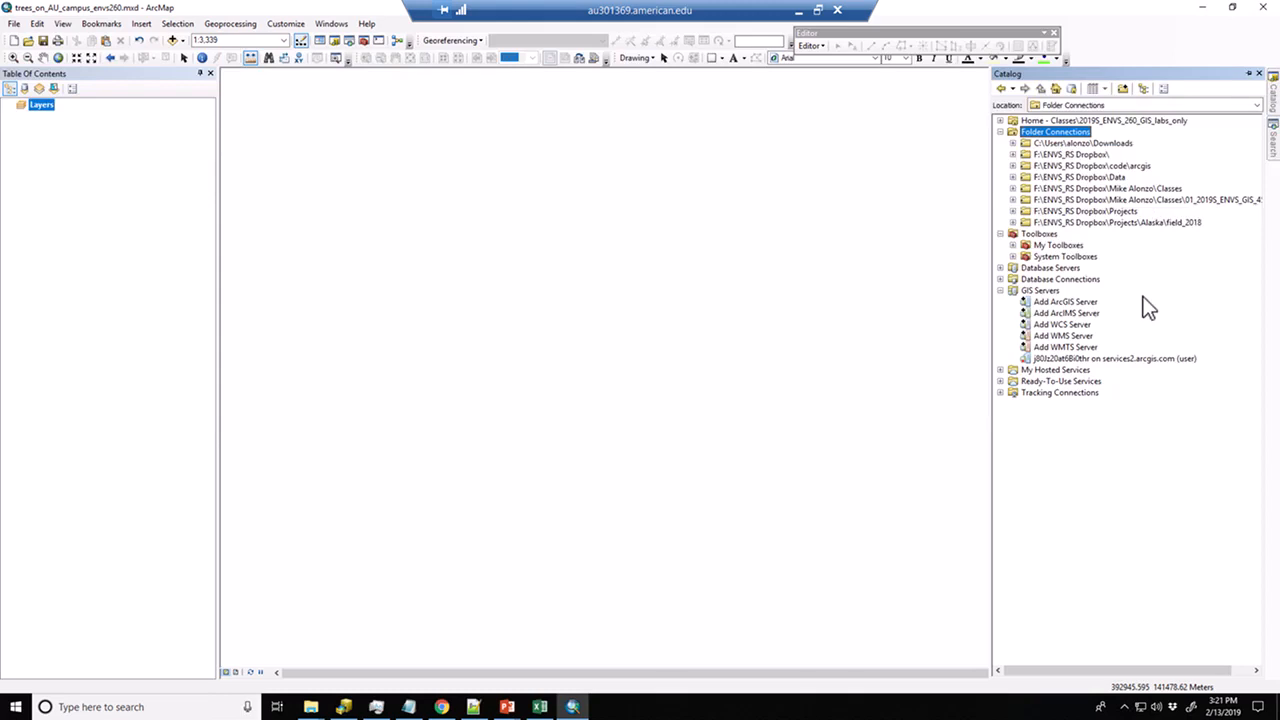
pyautogui.click(1125, 89)
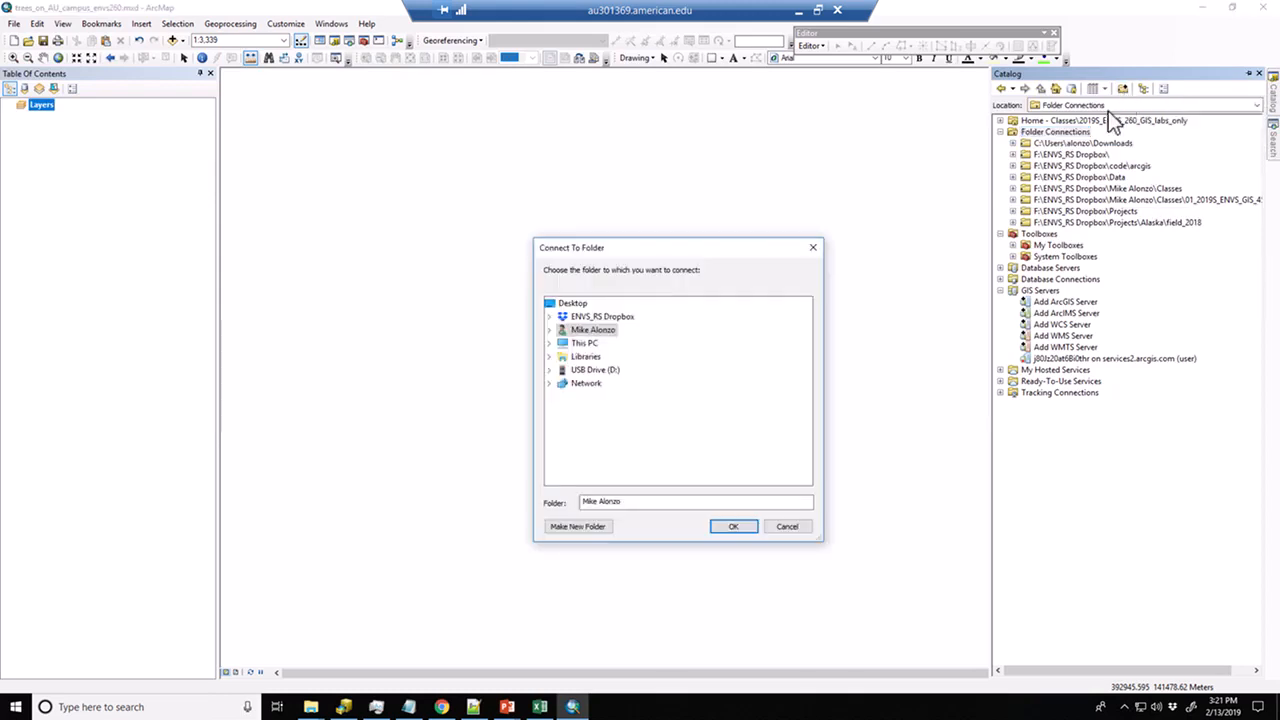
pyautogui.moveTo(692, 249); pyautogui.dragTo(695, 221)
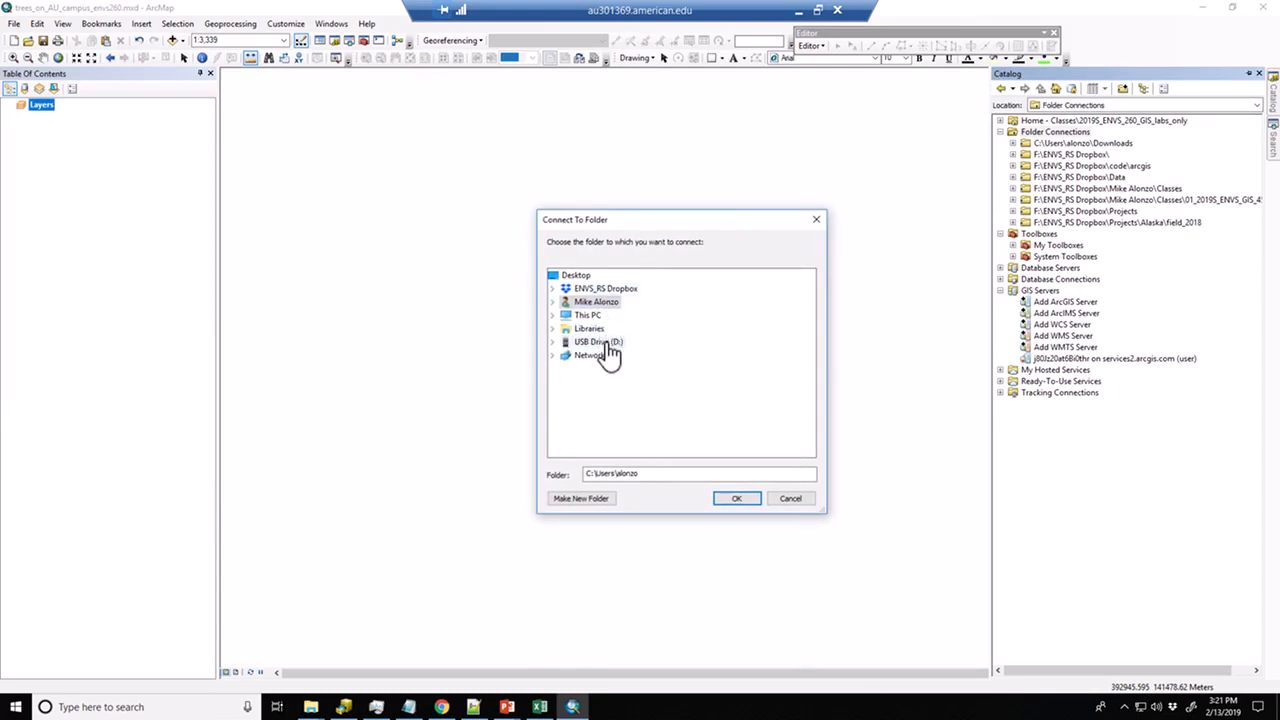
pyautogui.doubleClick(598, 316)
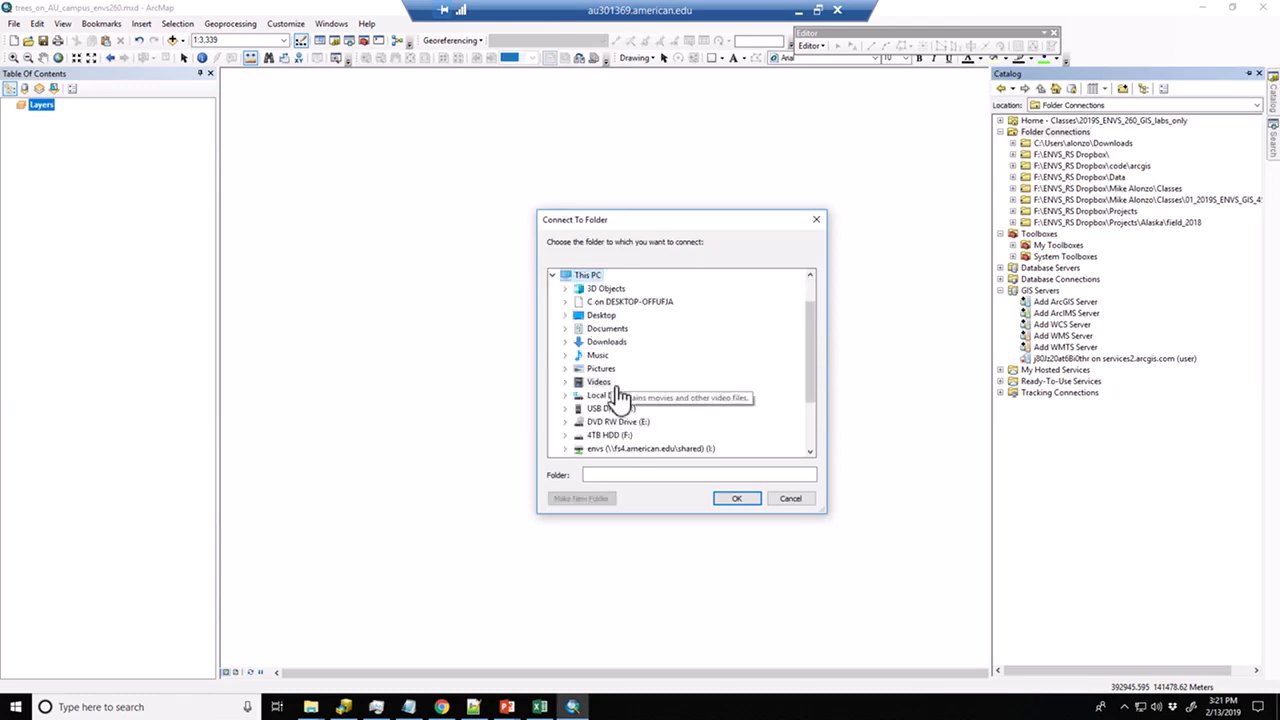
pyautogui.doubleClick(620, 395)
pyautogui.click(610, 409)
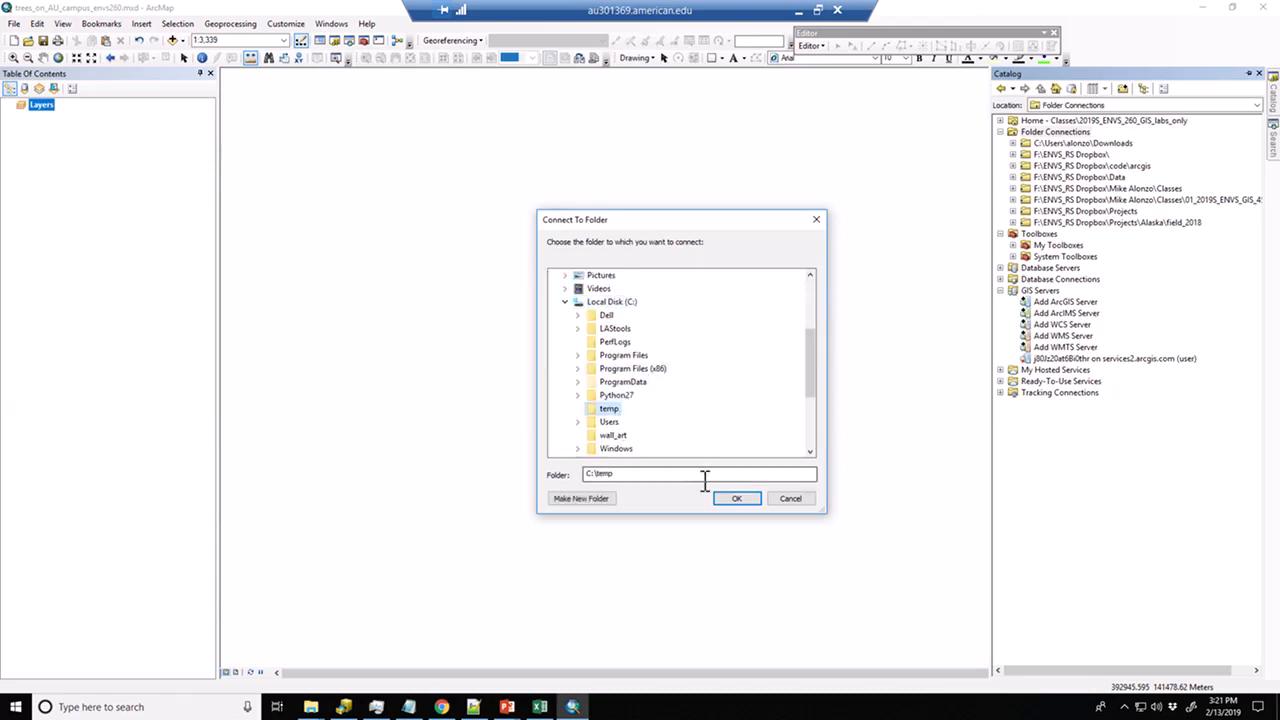
pyautogui.click(733, 499)
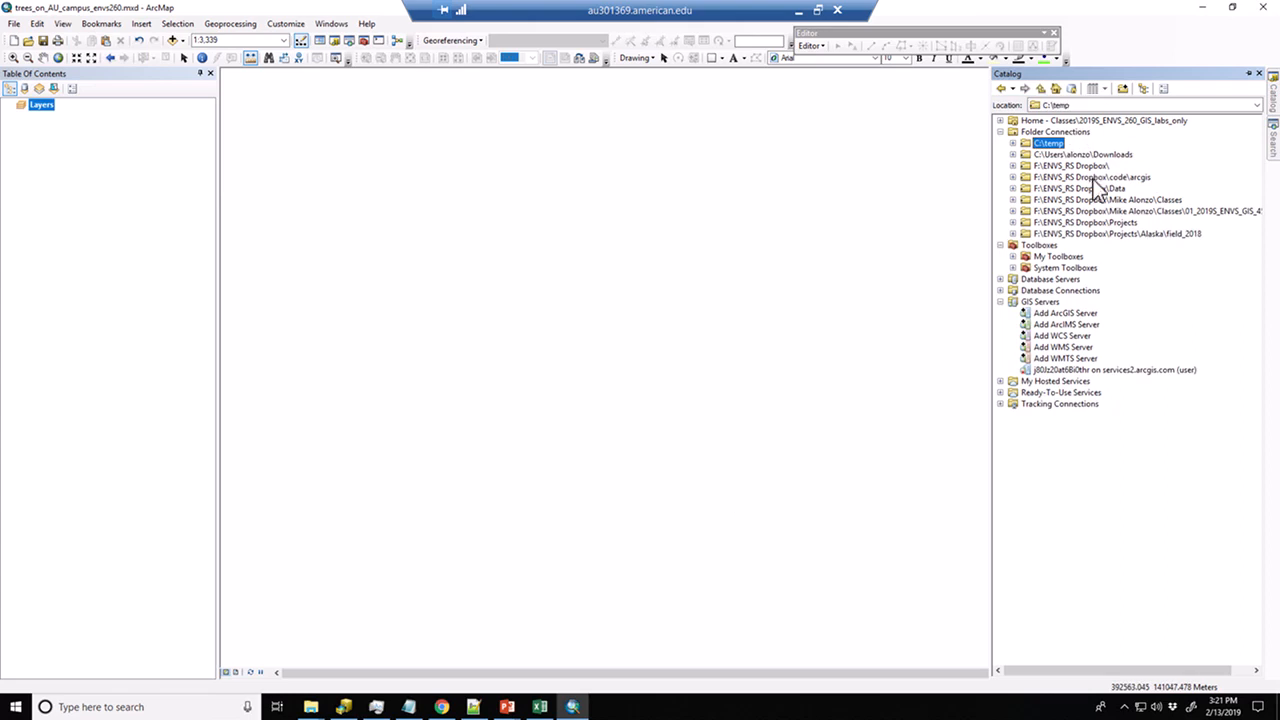
# Add the AU_CHM.tif raster from the C:\temp folder connection to the map.
pyautogui.click(1012, 143)
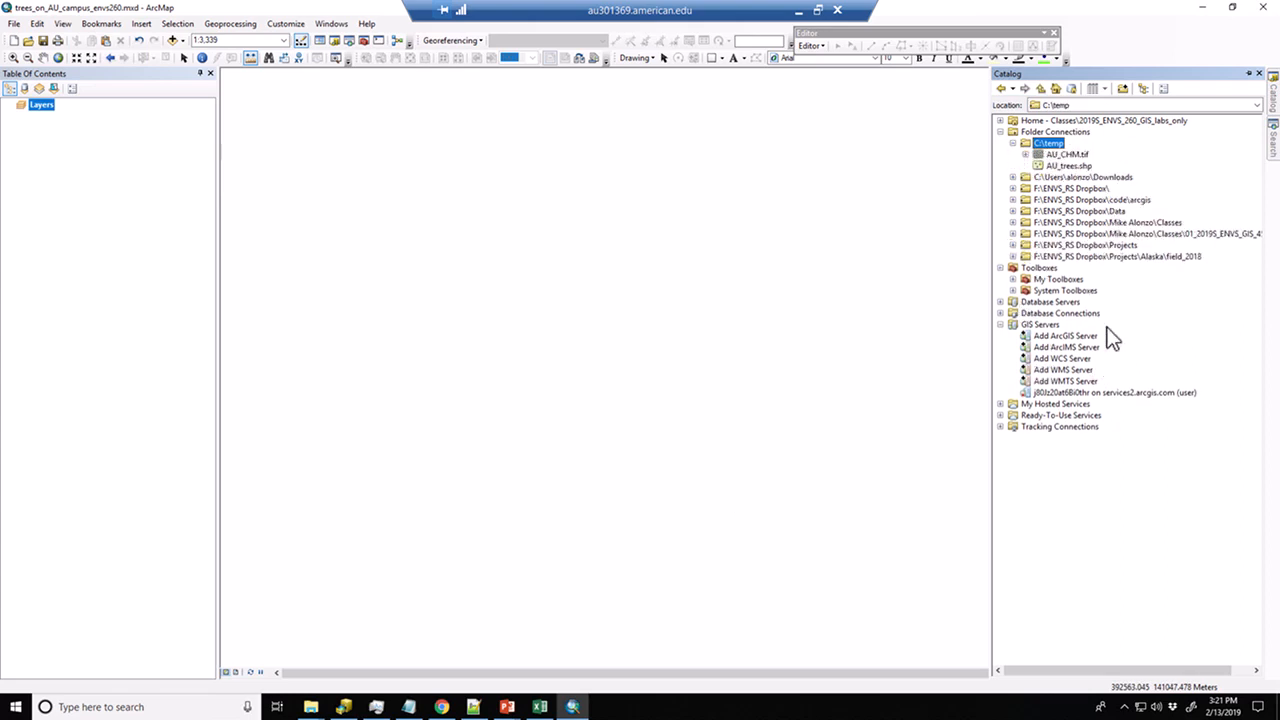
pyautogui.click(1068, 155)
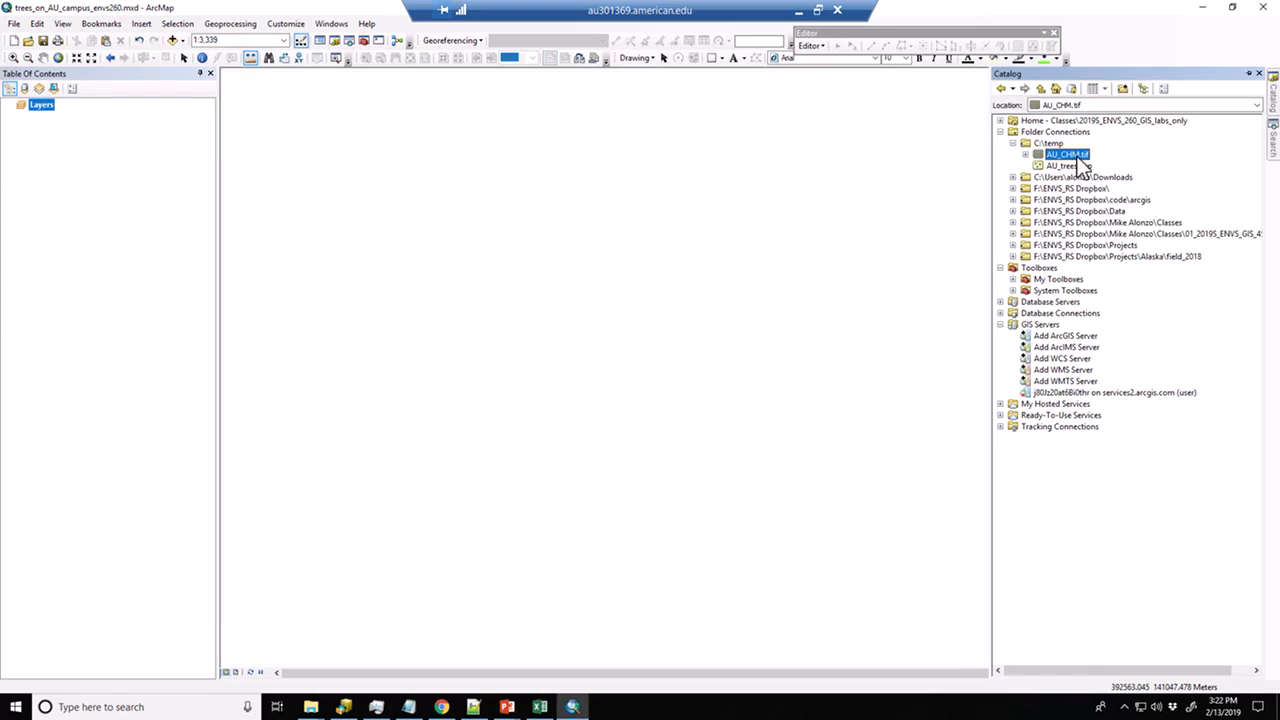
pyautogui.click(1077, 167)
pyautogui.click(1075, 156)
pyautogui.moveTo(1075, 160); pyautogui.dragTo(668, 206)
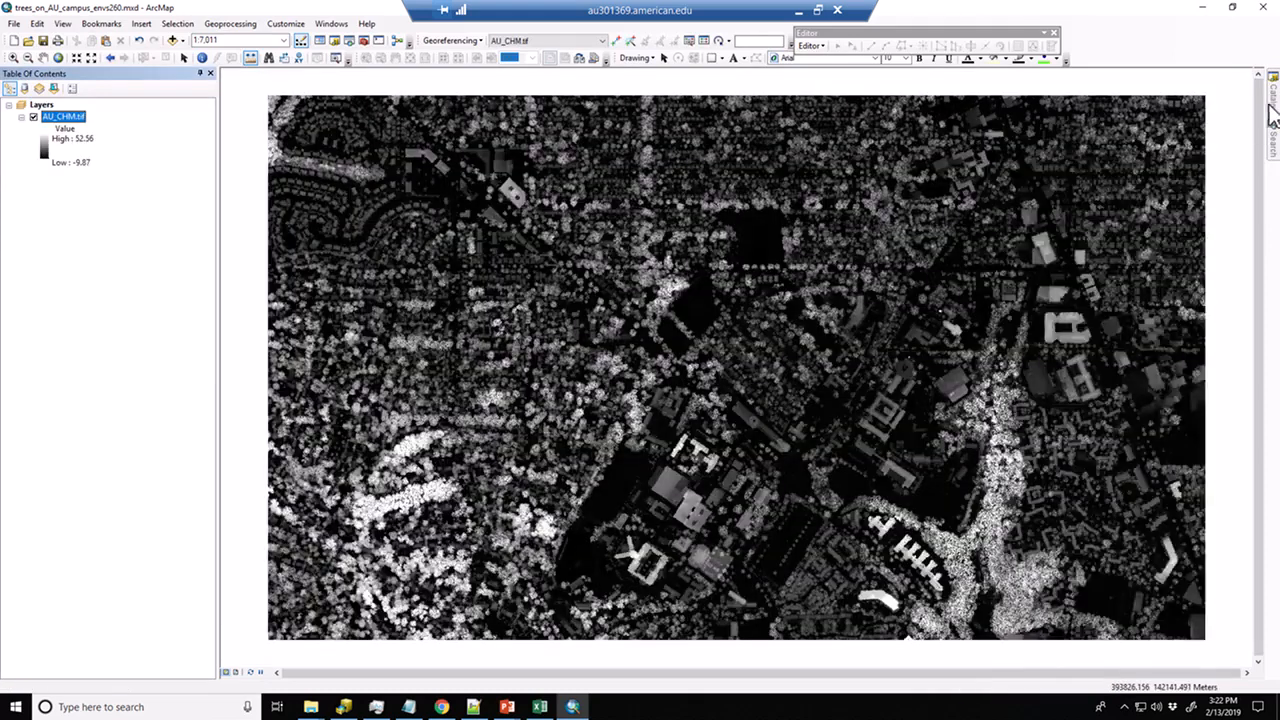
# Add the AU_trees.shp shapefile from C:\temp to the map and move the floating Editor toolbar clear of the font settings.
pyautogui.moveTo(1271, 114)
pyautogui.click(1073, 167)
pyautogui.moveTo(1075, 168); pyautogui.dragTo(955, 333)
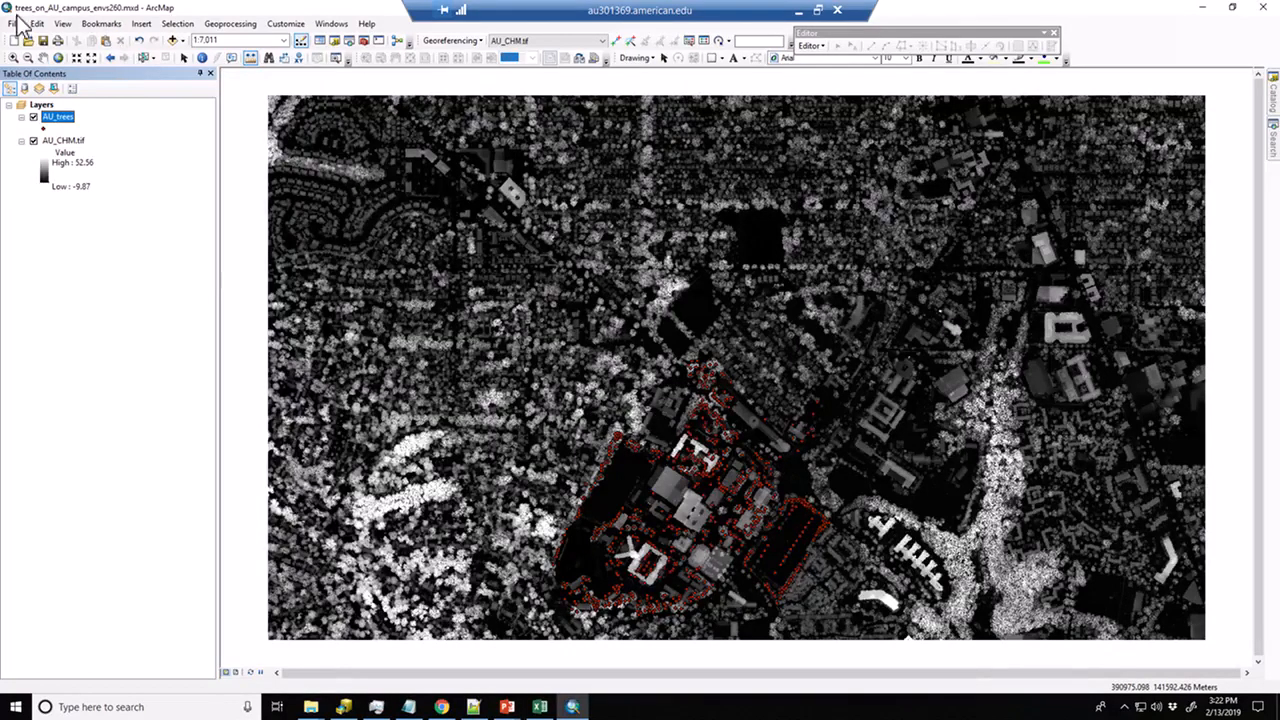
pyautogui.moveTo(993, 45); pyautogui.dragTo(1126, 39)
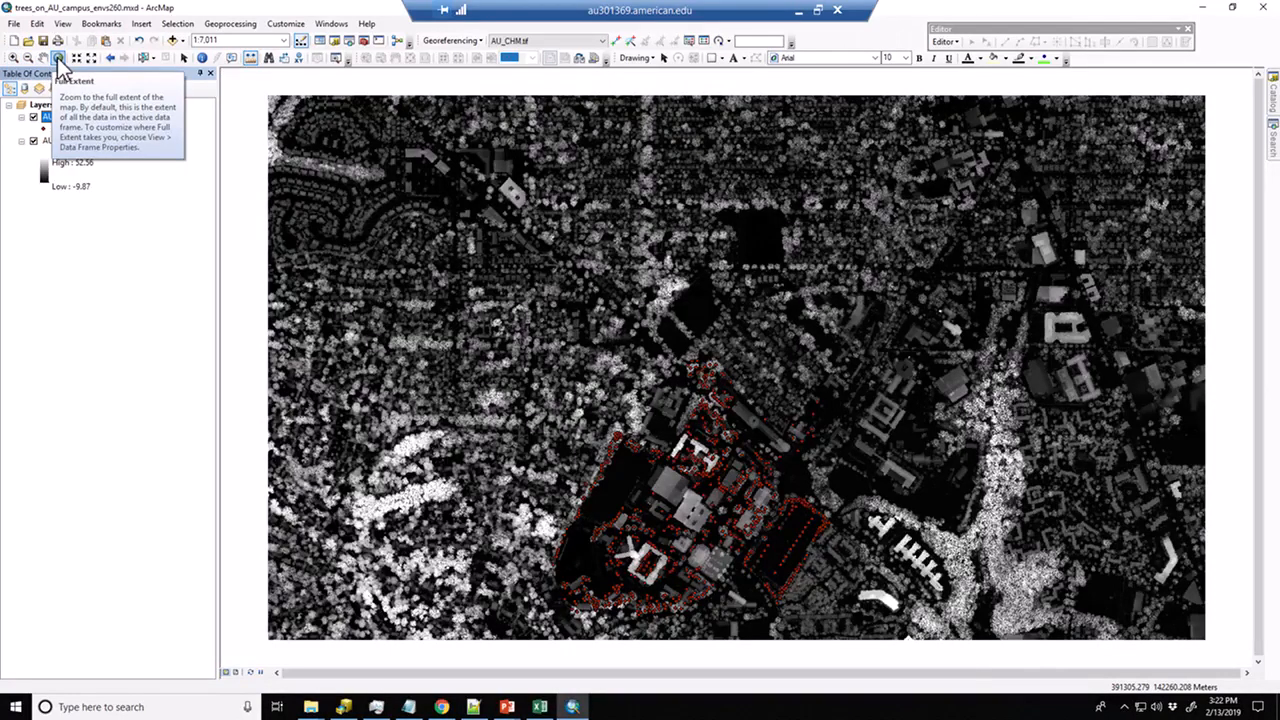
# Examine the campus tree points up close and at full extent, ending with the view zoomed to the AU_trees layer.
pyautogui.click(14, 57)
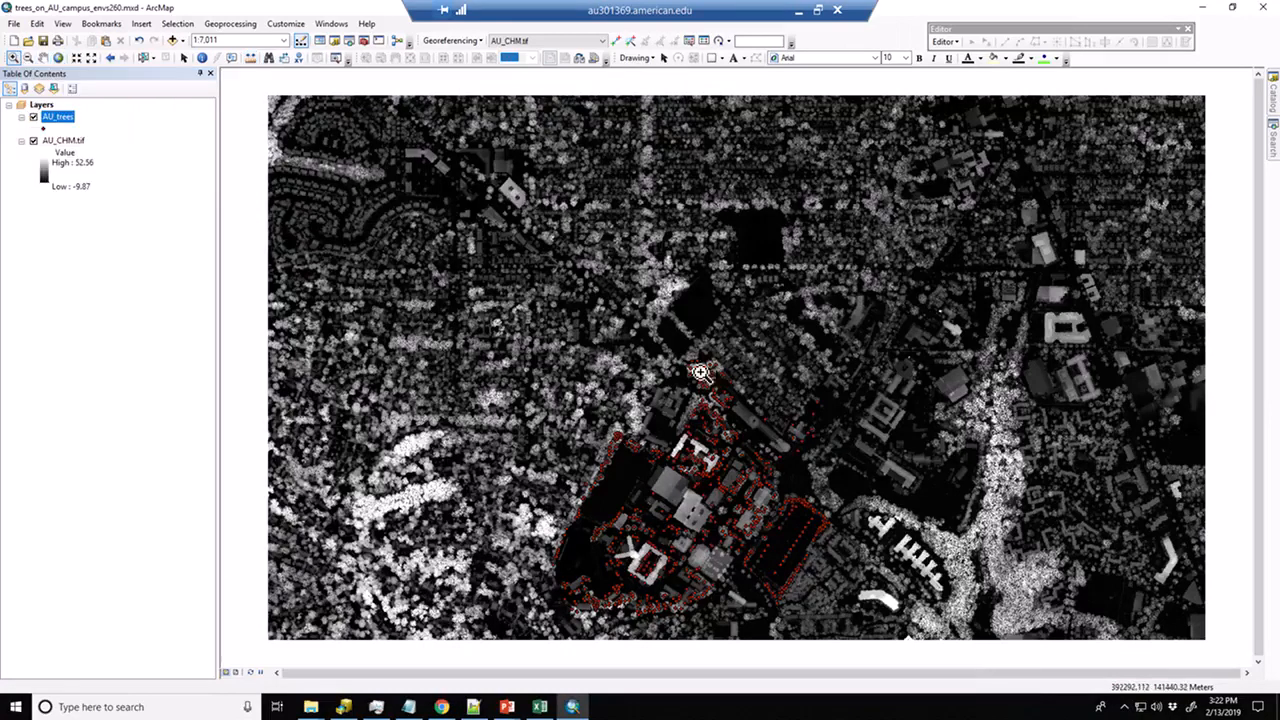
pyautogui.moveTo(607, 427); pyautogui.dragTo(772, 614)
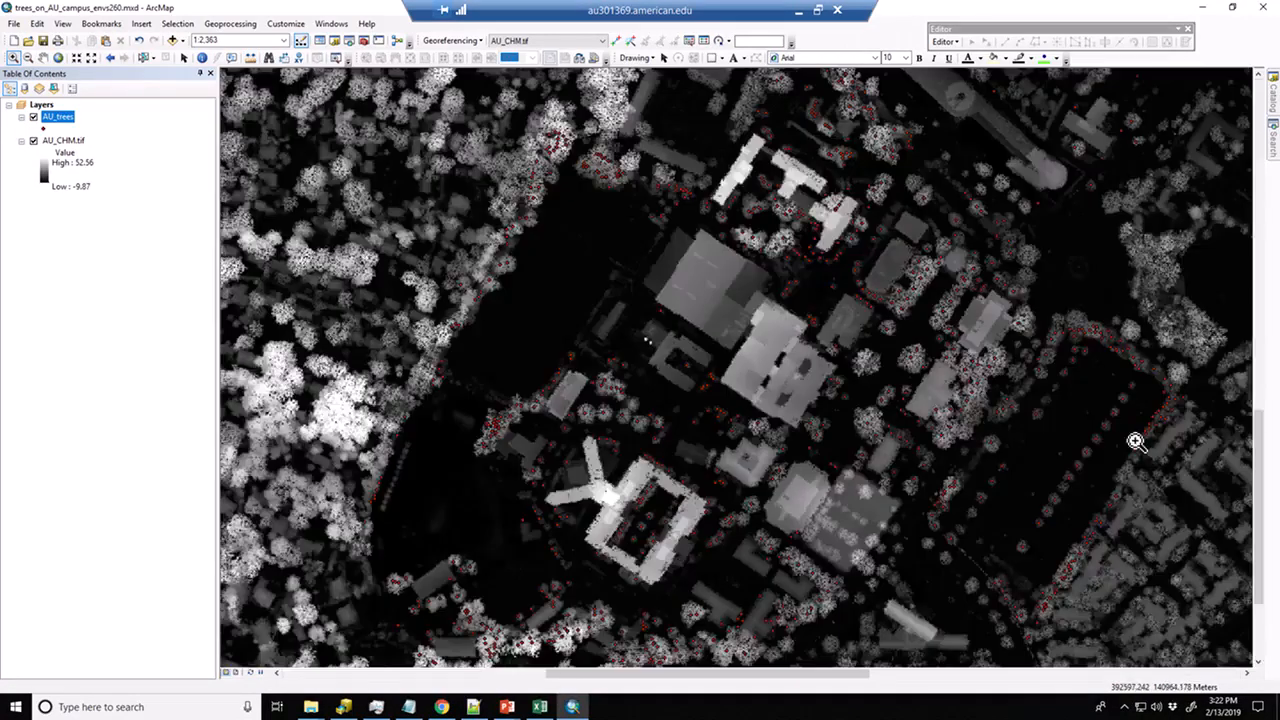
pyautogui.click(57, 58)
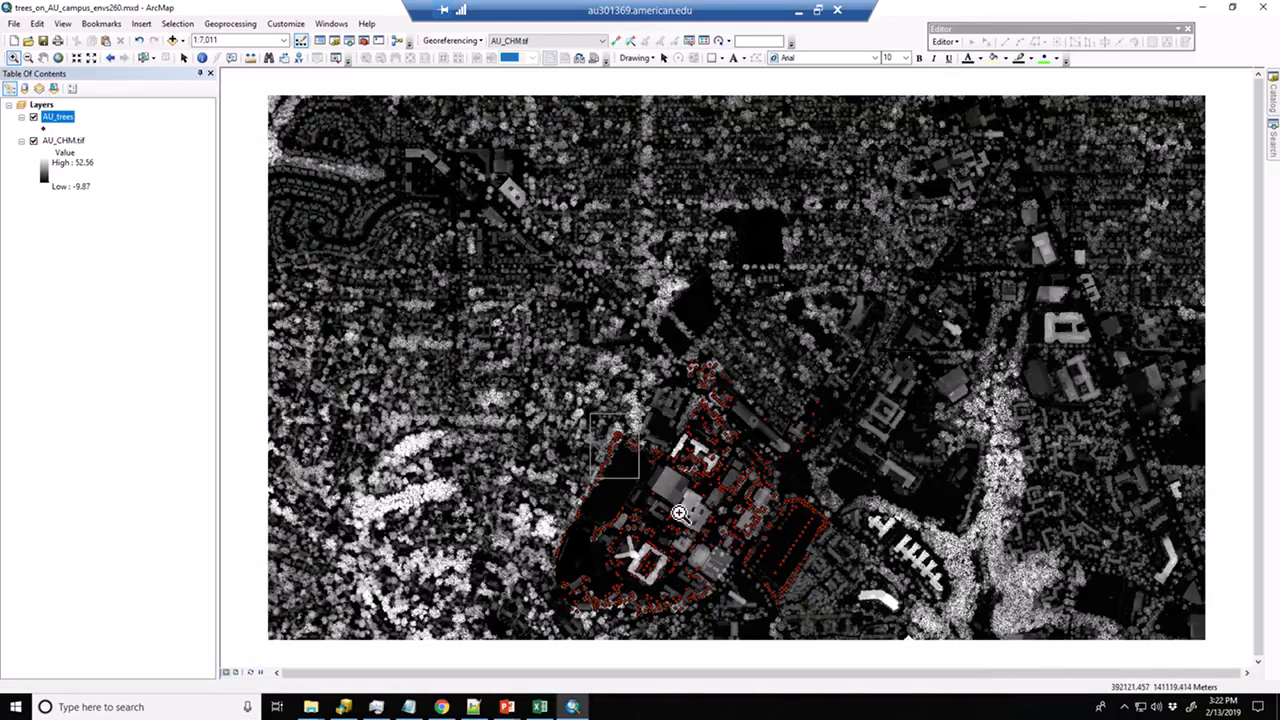
pyautogui.moveTo(646, 412); pyautogui.dragTo(682, 512)
pyautogui.rightClick(62, 118)
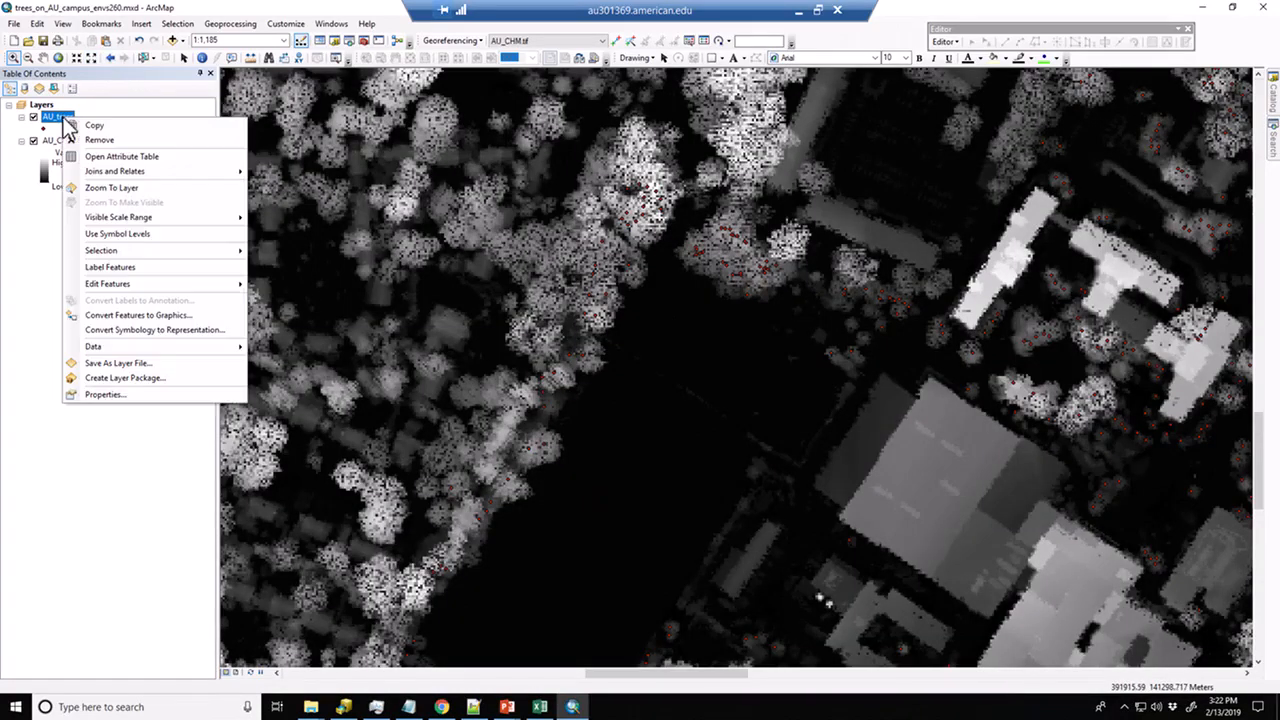
pyautogui.click(118, 190)
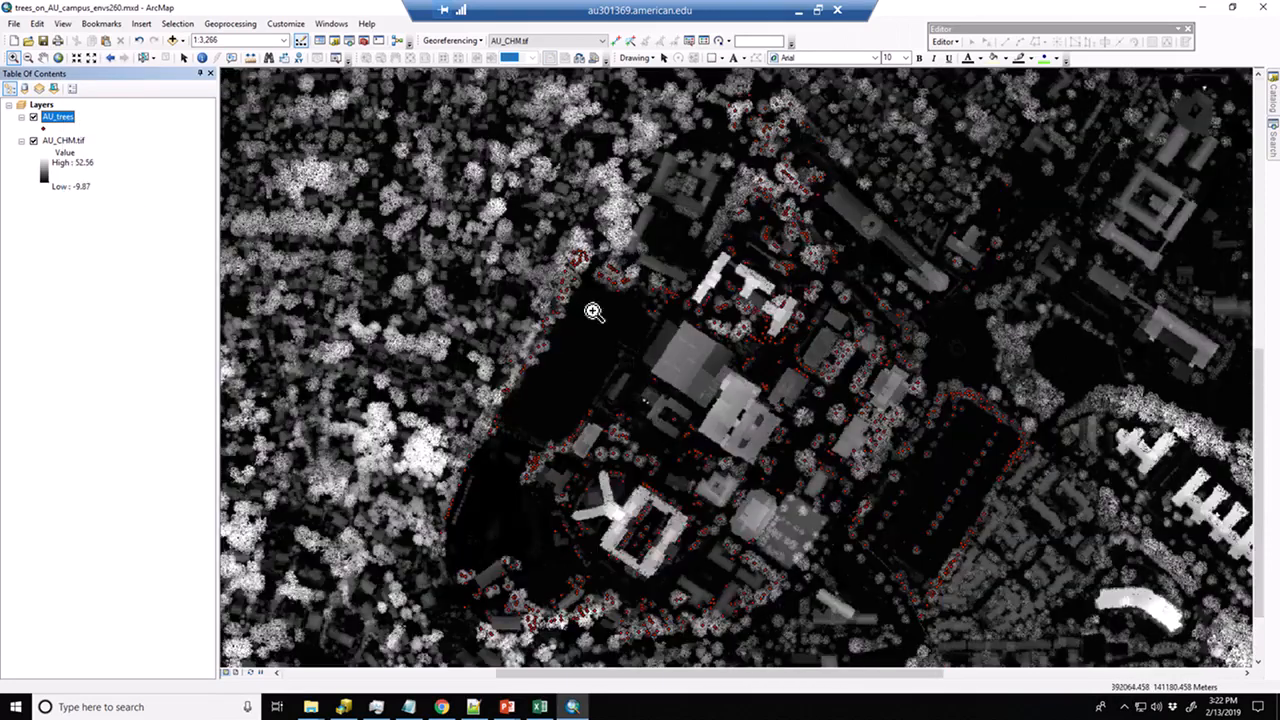
# Zoom to the full extent of the AU_CHM.tif layer and look over the raster beyond campus up to its northern and eastern edges.
pyautogui.click(60, 141)
pyautogui.rightClick(62, 150)
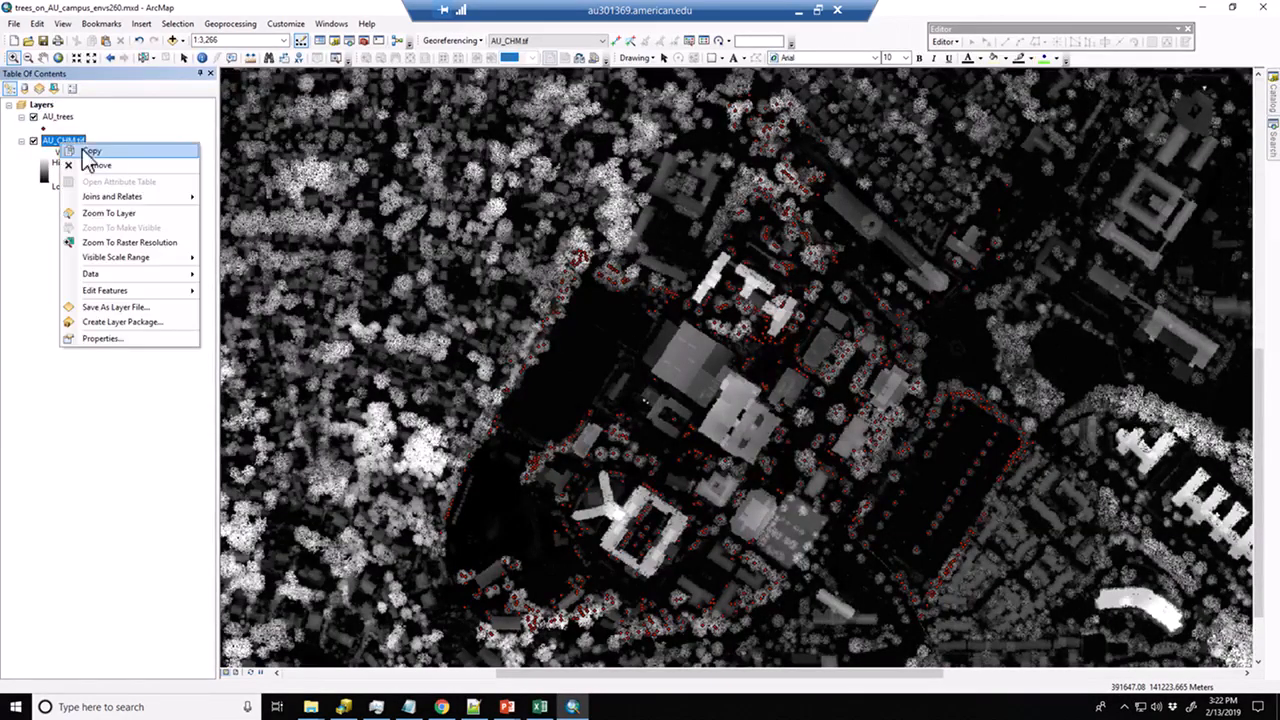
pyautogui.click(127, 215)
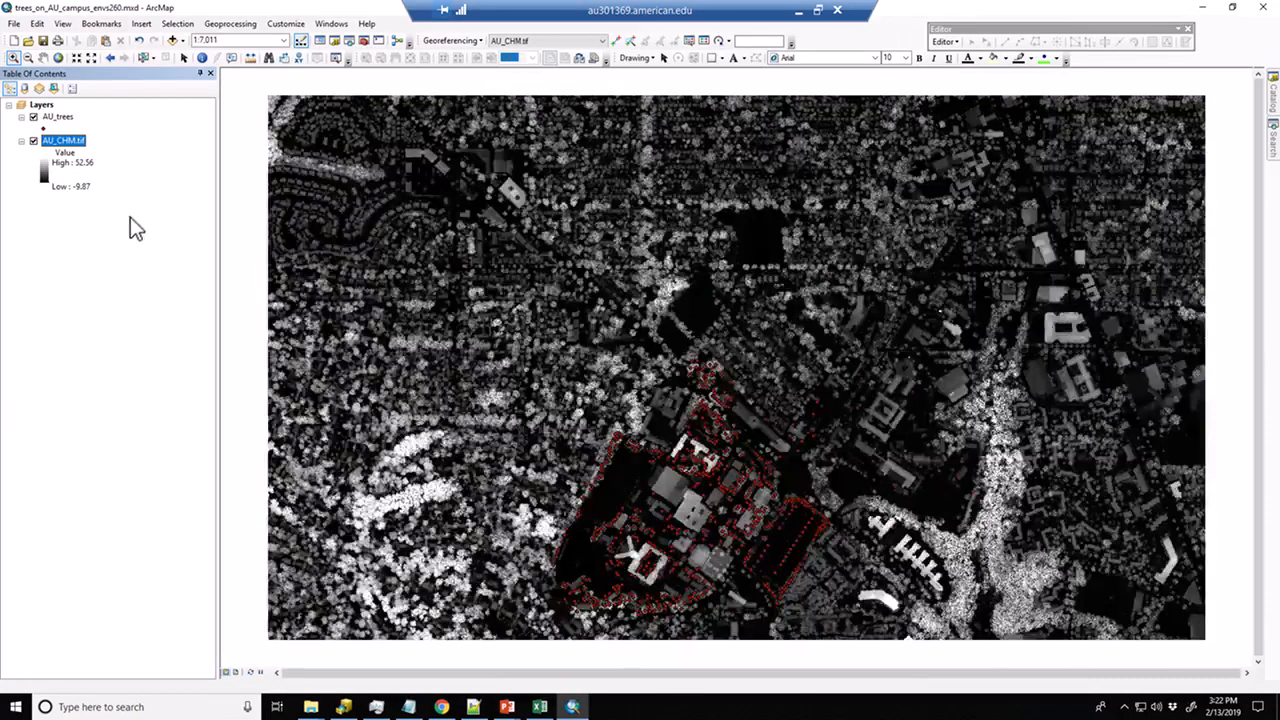
pyautogui.click(43, 57)
pyautogui.moveTo(688, 405); pyautogui.dragTo(887, 307)
pyautogui.moveTo(1040, 267); pyautogui.dragTo(717, 480)
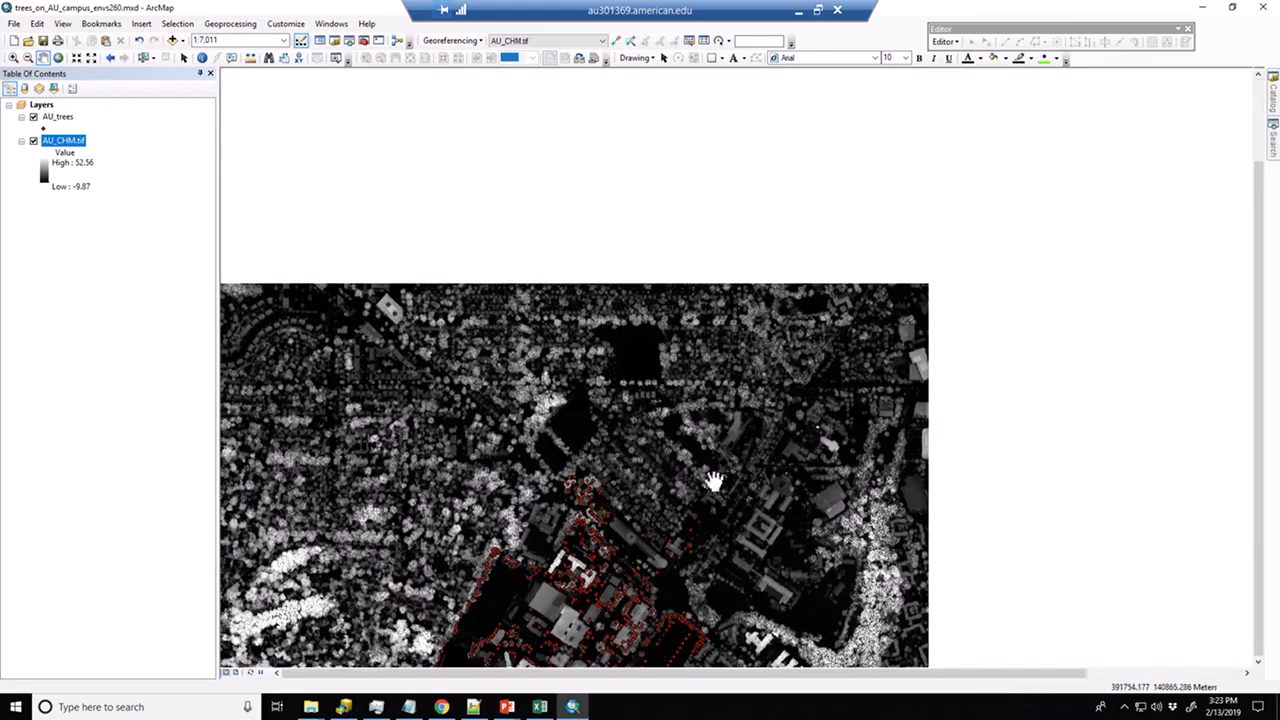
pyautogui.moveTo(597, 512); pyautogui.dragTo(760, 329)
# Identify a tree point in the cluster along the northern edge of the dark athletic field, keeping the results beside the trees.
pyautogui.click(14, 57)
pyautogui.moveTo(563, 271); pyautogui.dragTo(896, 565)
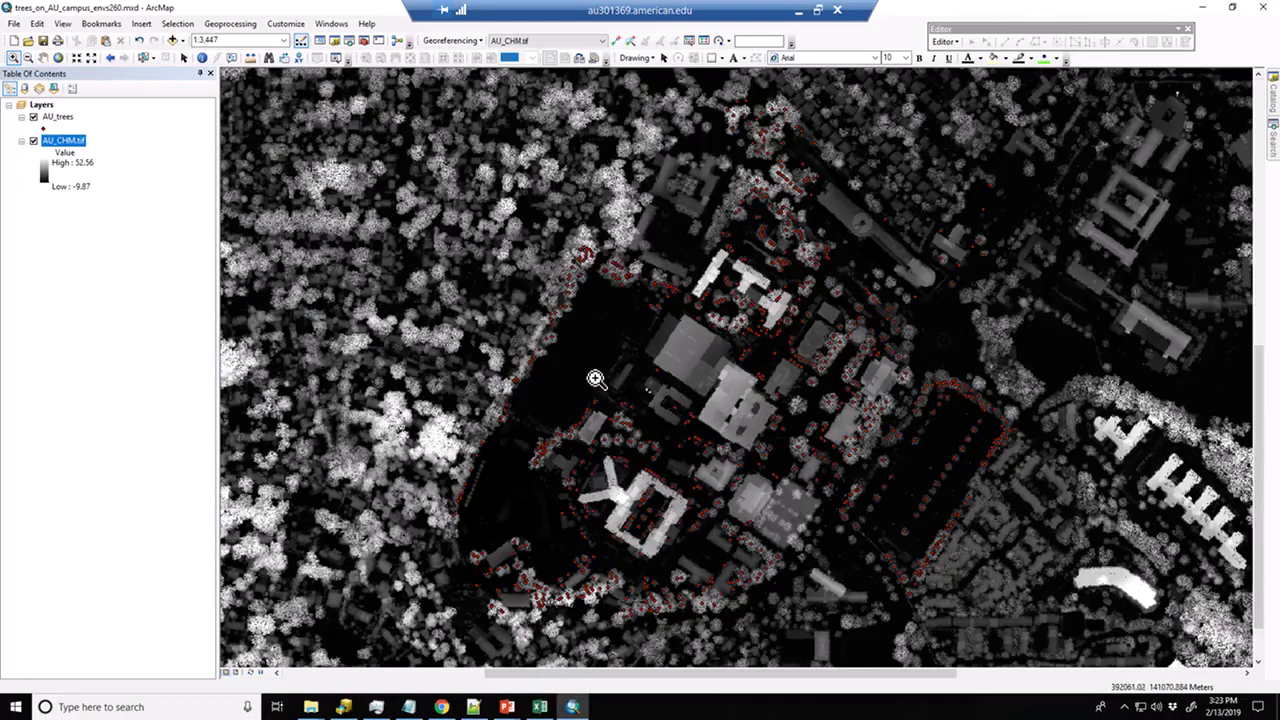
pyautogui.moveTo(459, 178); pyautogui.dragTo(726, 401)
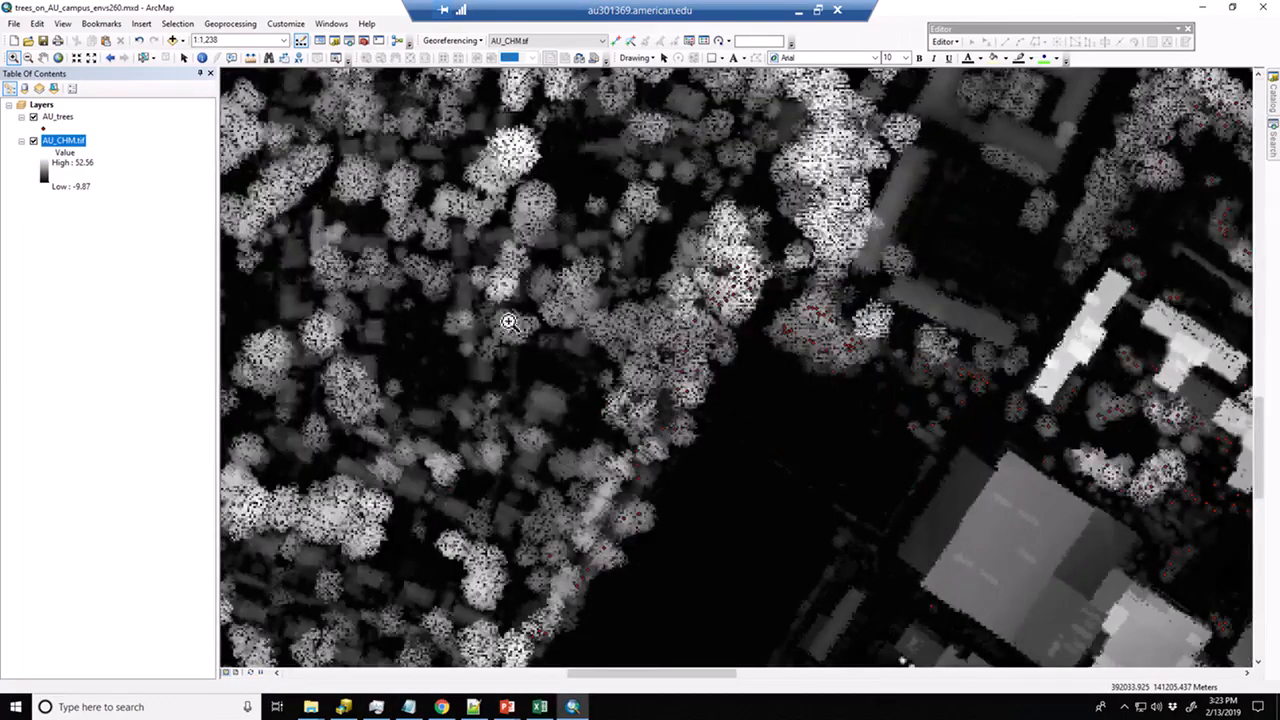
pyautogui.click(202, 57)
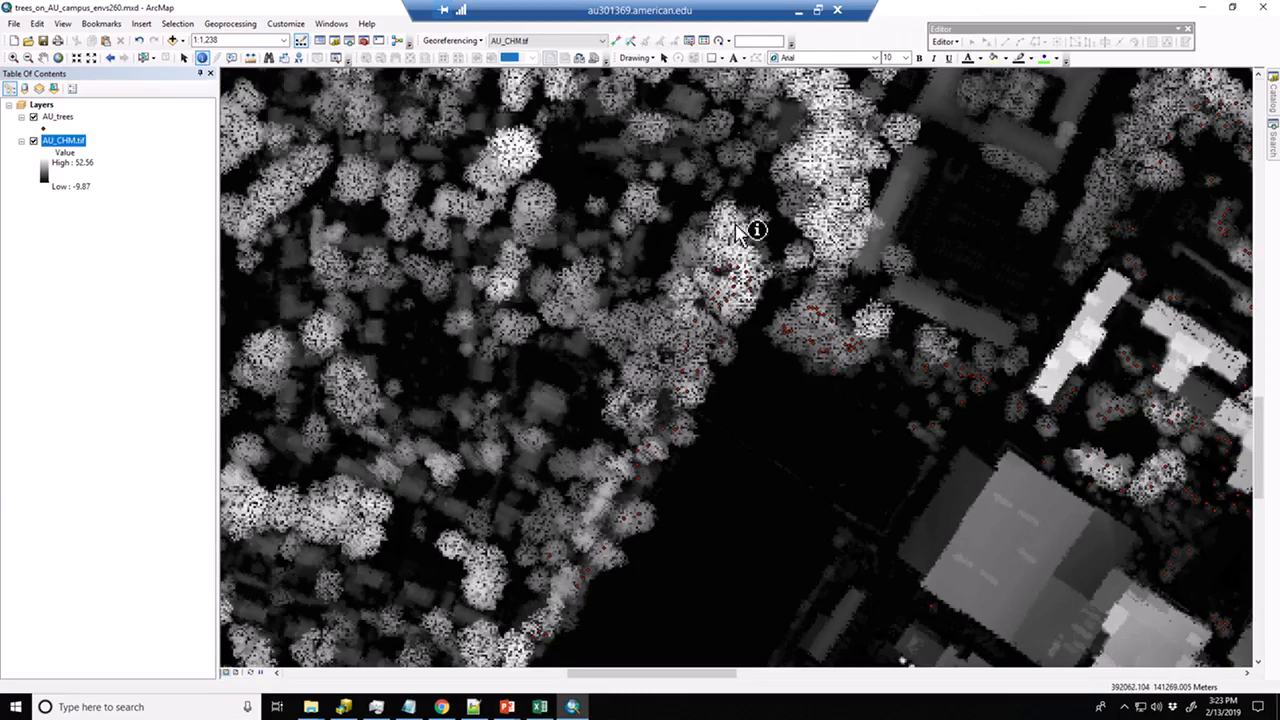
pyautogui.click(808, 307)
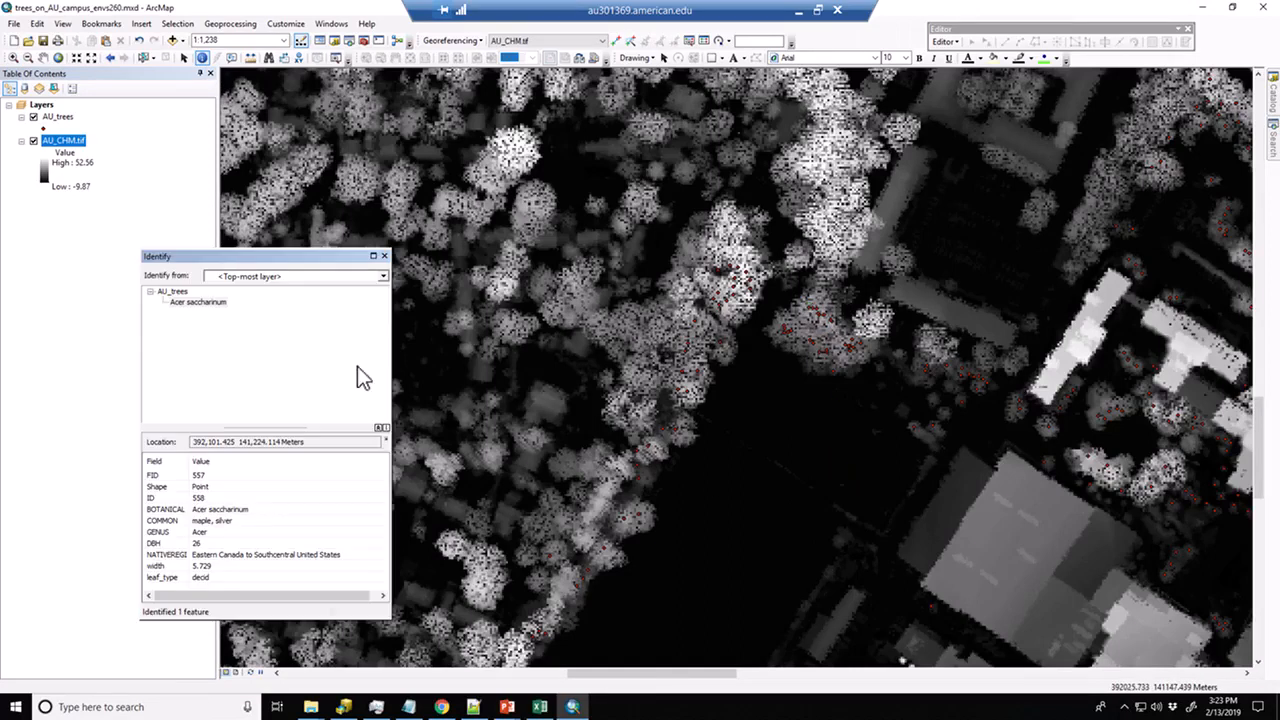
pyautogui.moveTo(236, 258); pyautogui.dragTo(233, 193)
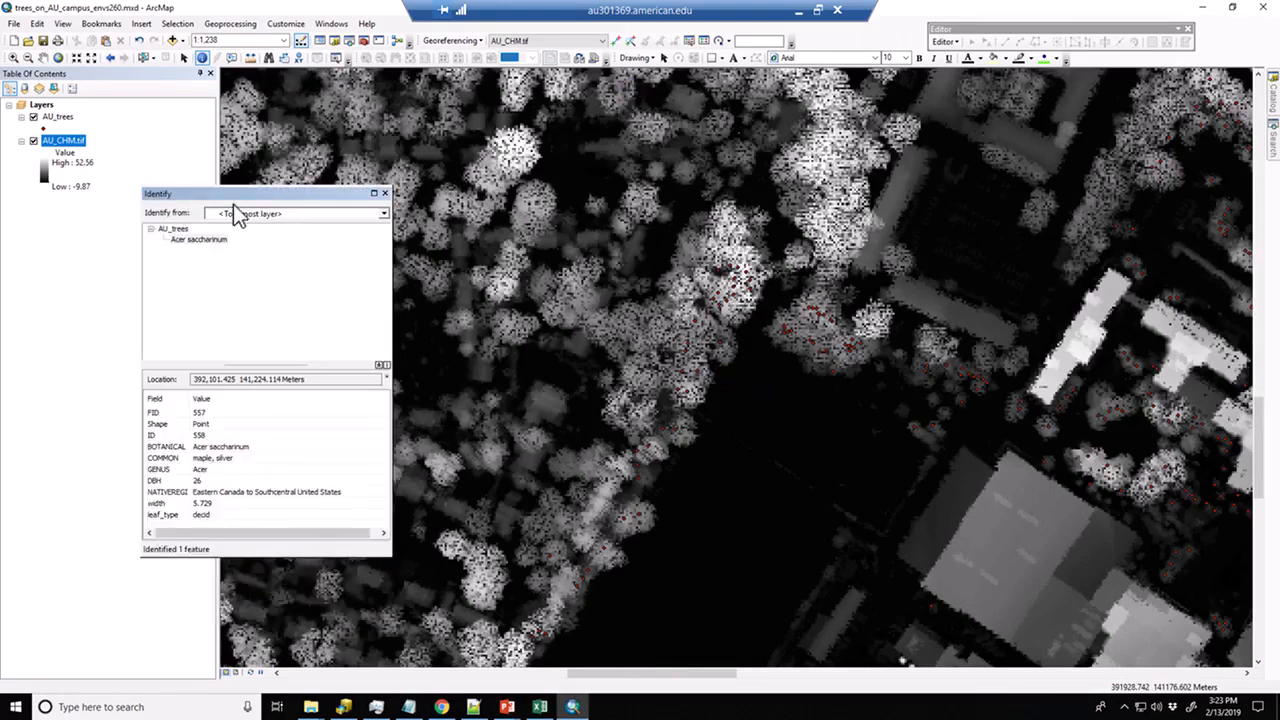
# Review the identified tree's attributes, including BOTANICAL and DBH, and close the results.
pyautogui.click(176, 240)
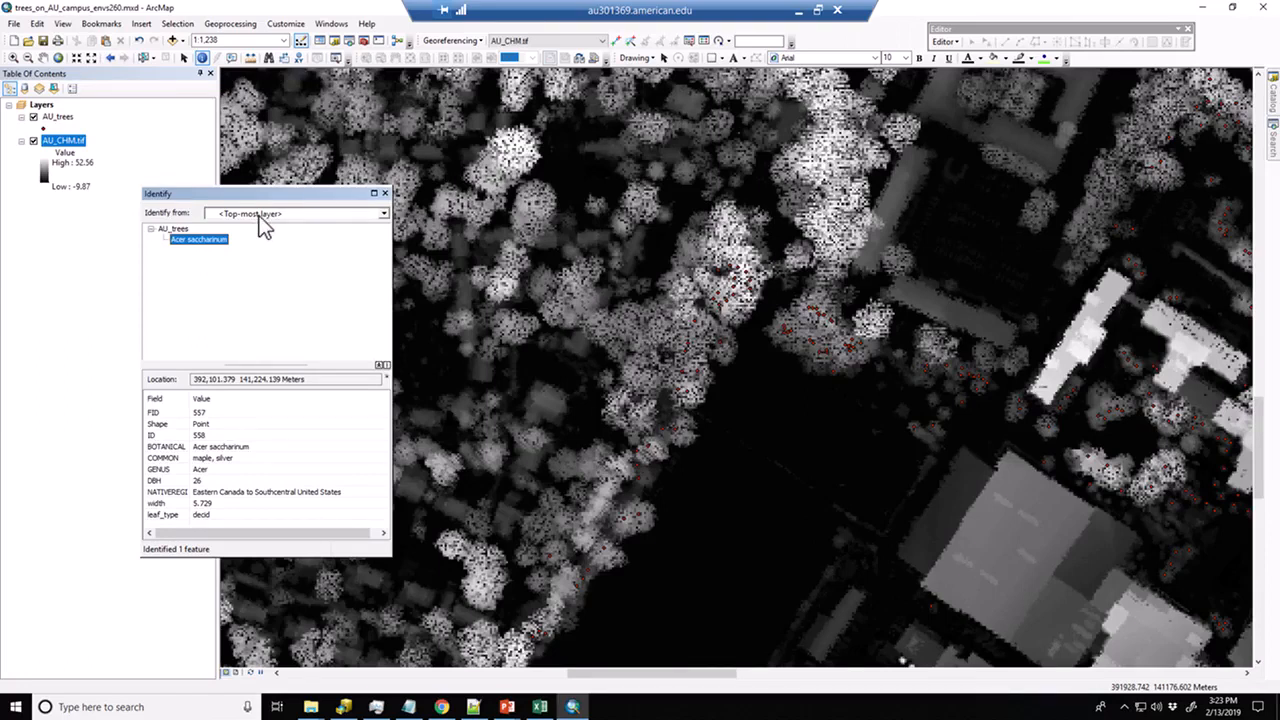
pyautogui.click(223, 448)
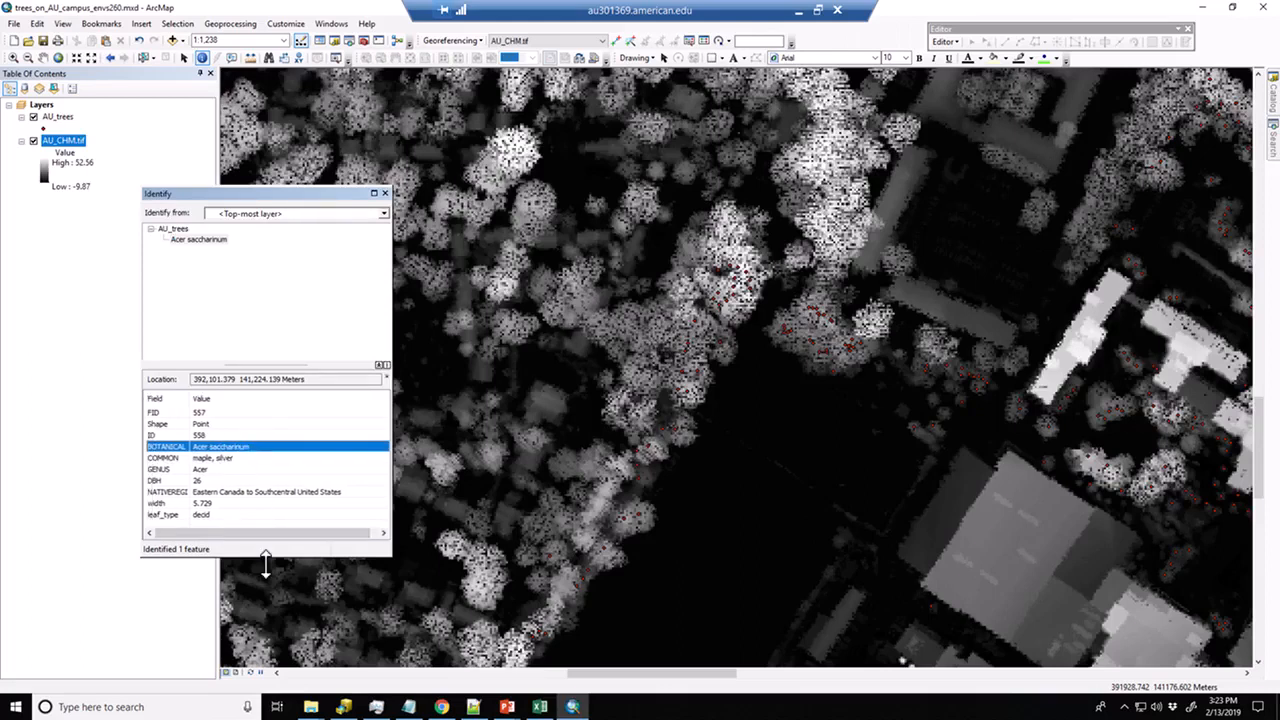
pyautogui.moveTo(263, 557); pyautogui.dragTo(277, 615)
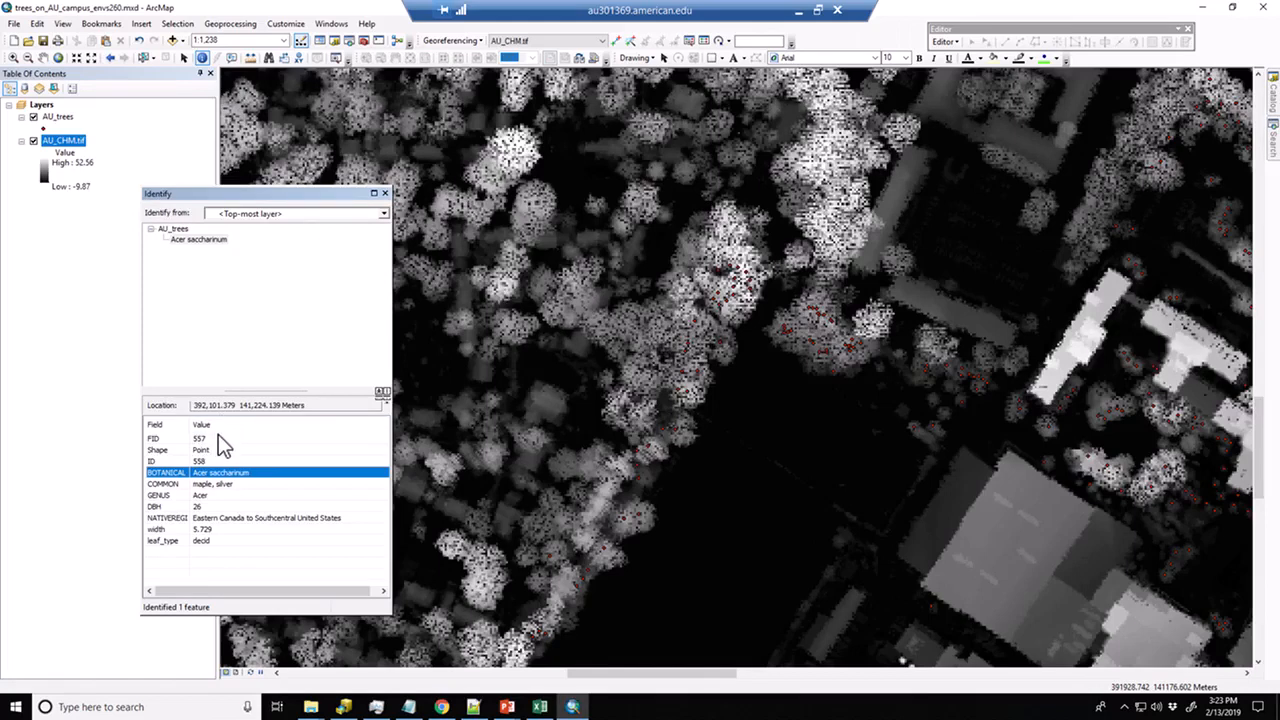
pyautogui.click(197, 507)
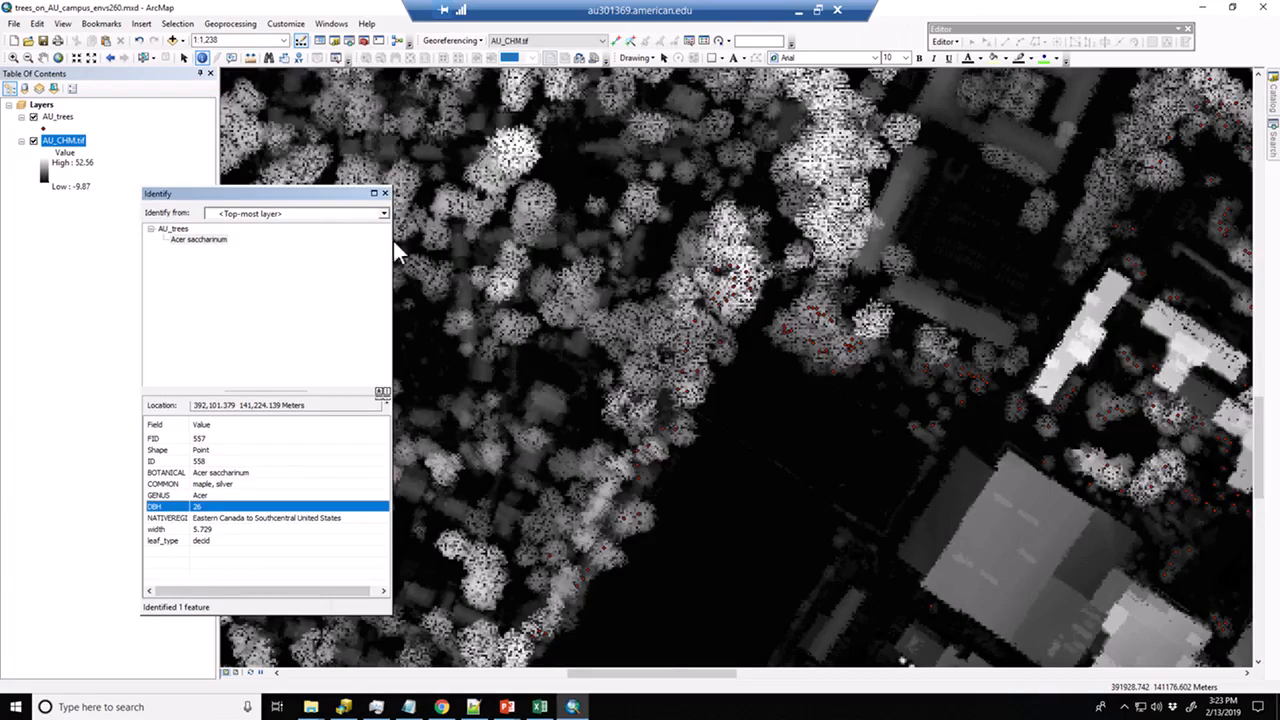
pyautogui.click(385, 193)
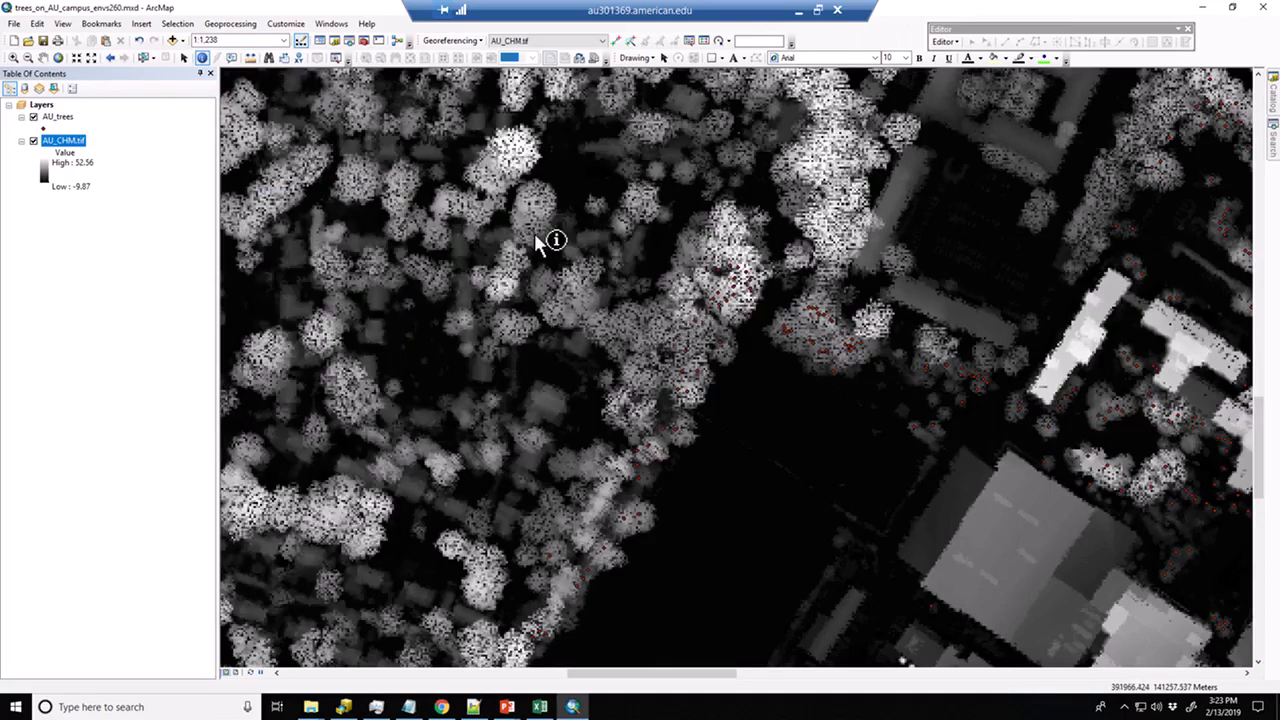
# Identify the AU_CHM.tif pixel value of a tree canopy northwest of campus and bring the campus buildings back into view.
pyautogui.click(600, 323)
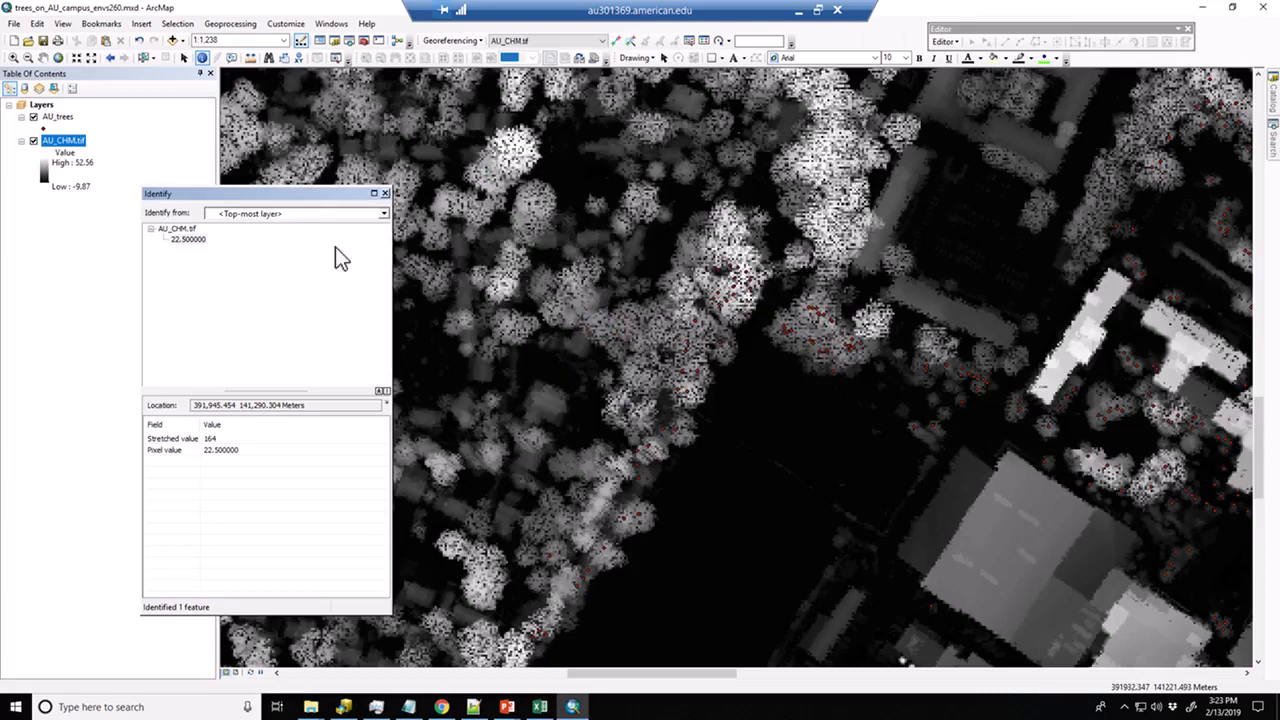
pyautogui.moveTo(305, 197); pyautogui.dragTo(285, 201)
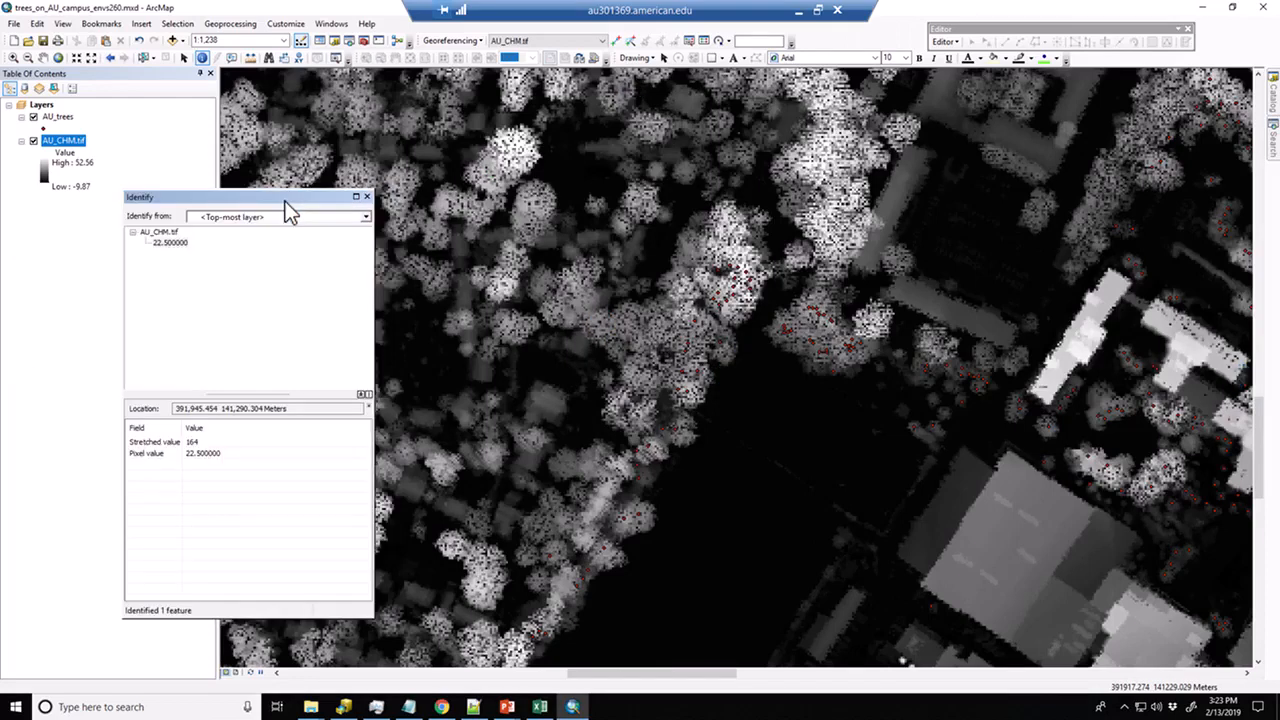
pyautogui.scroll(-3, 1006, 460)
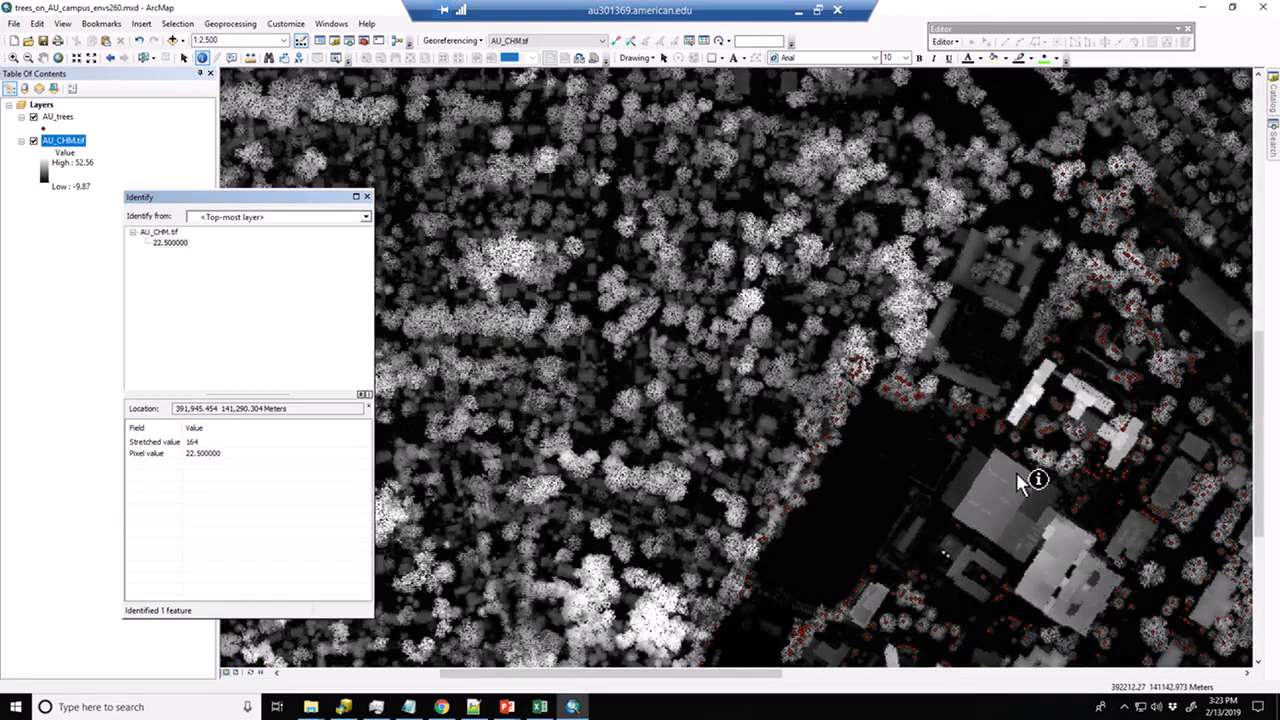
pyautogui.moveTo(1078, 520); pyautogui.dragTo(857, 371)
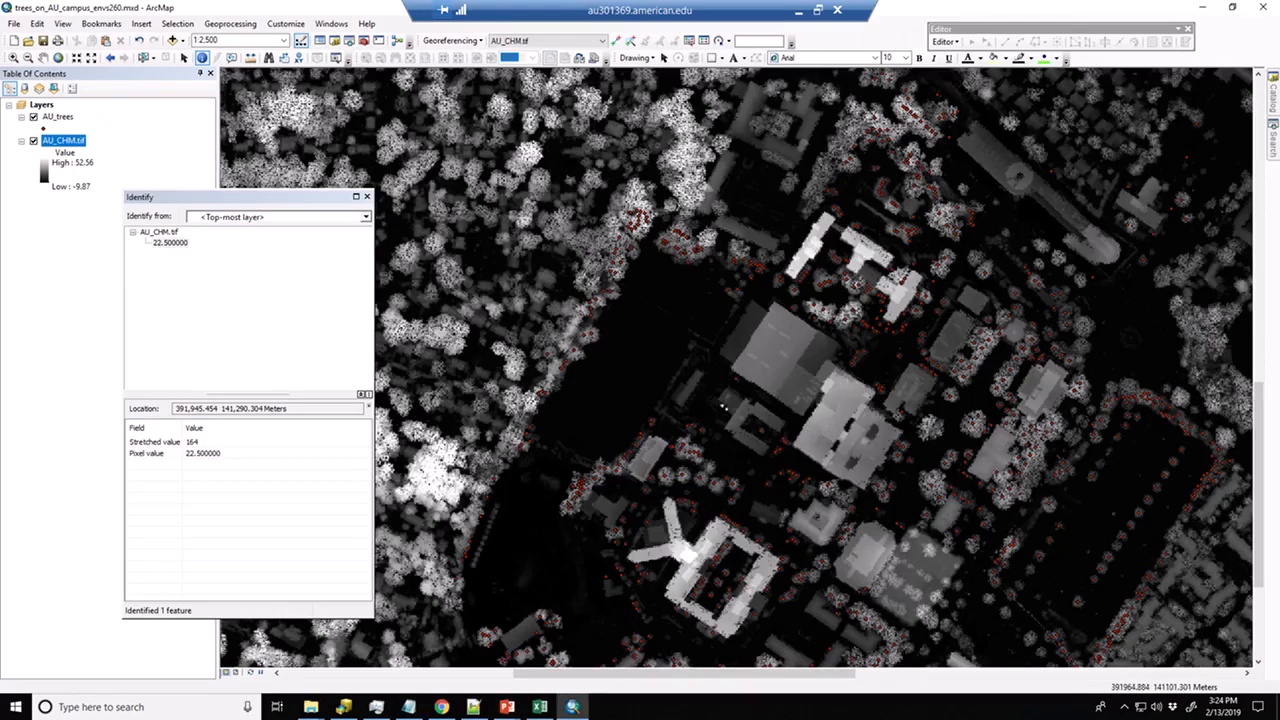
# Identify AU_CHM.tif pixel values on the dark open ground, a bright tree canopy and a small building roof, and close the results.
pyautogui.click(13, 58)
pyautogui.moveTo(492, 354); pyautogui.dragTo(669, 571)
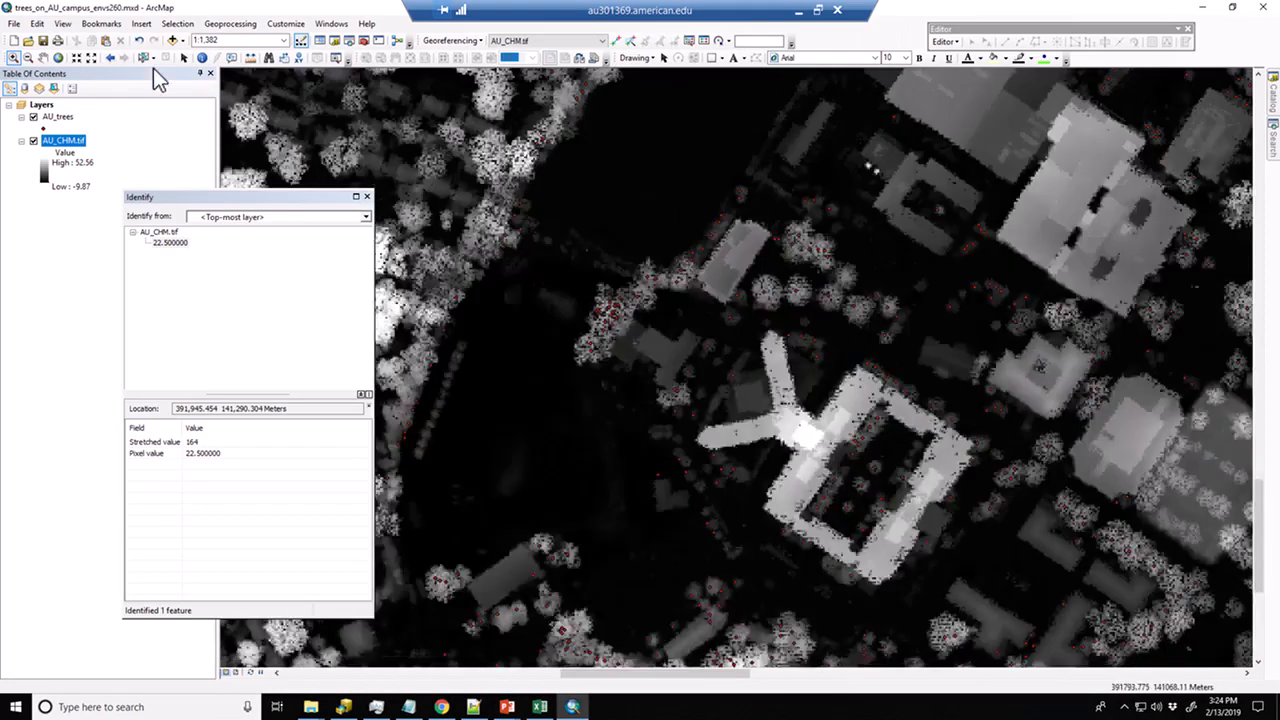
pyautogui.click(203, 60)
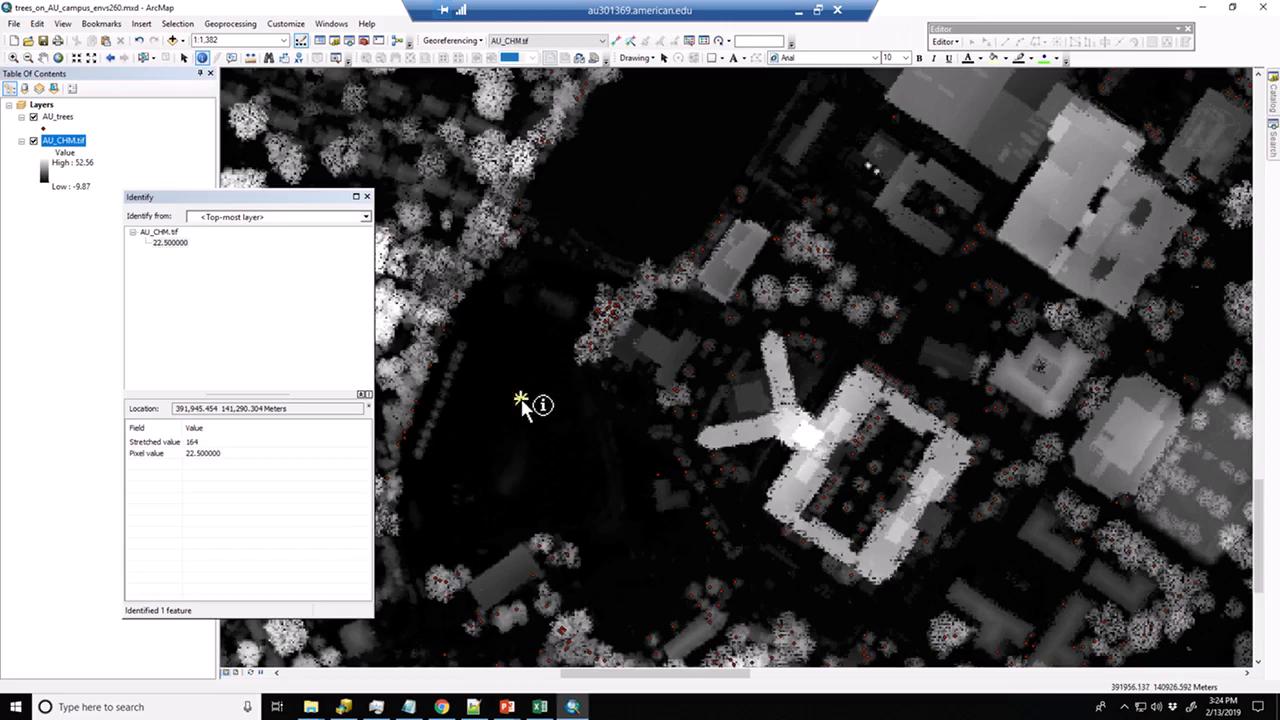
pyautogui.click(524, 384)
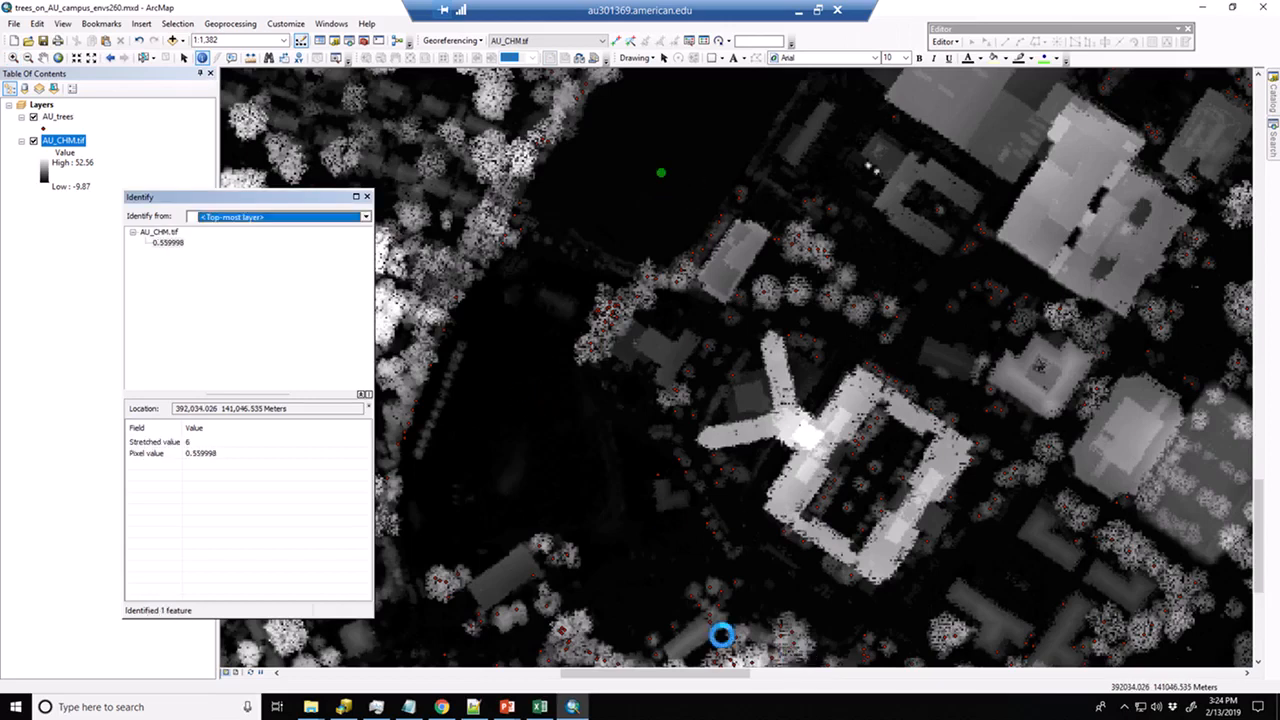
pyautogui.click(665, 161)
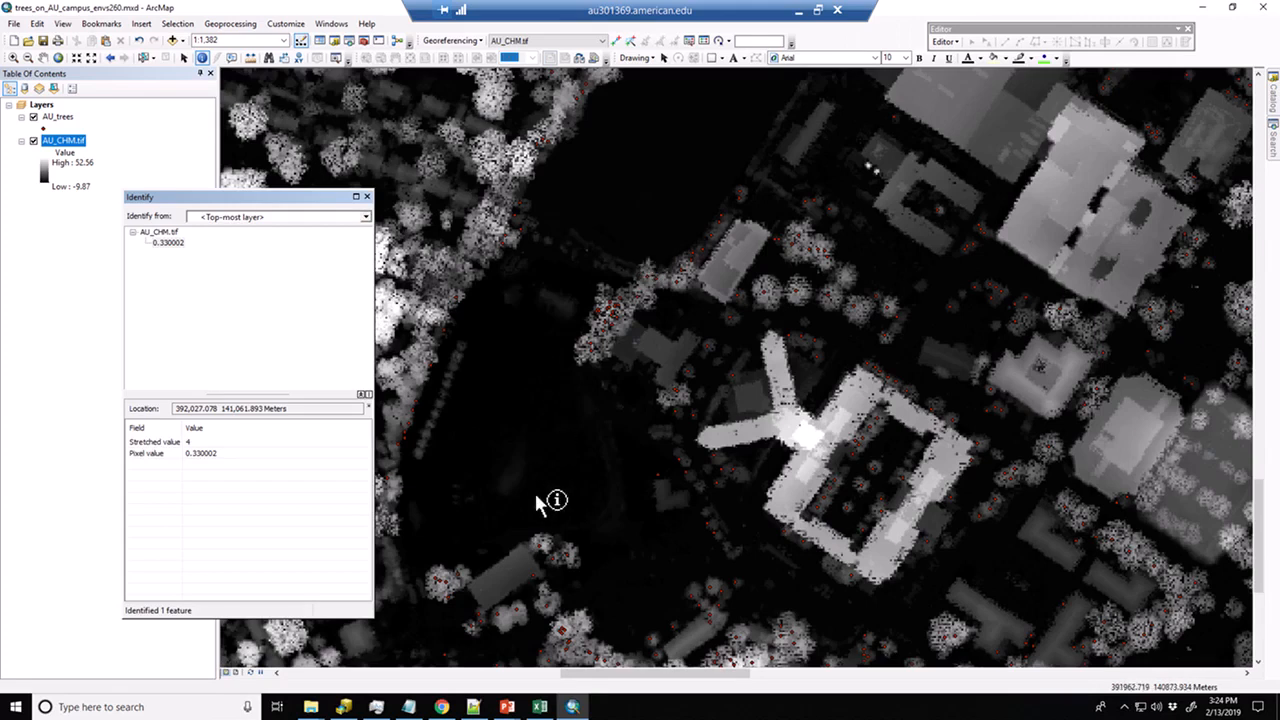
pyautogui.click(529, 174)
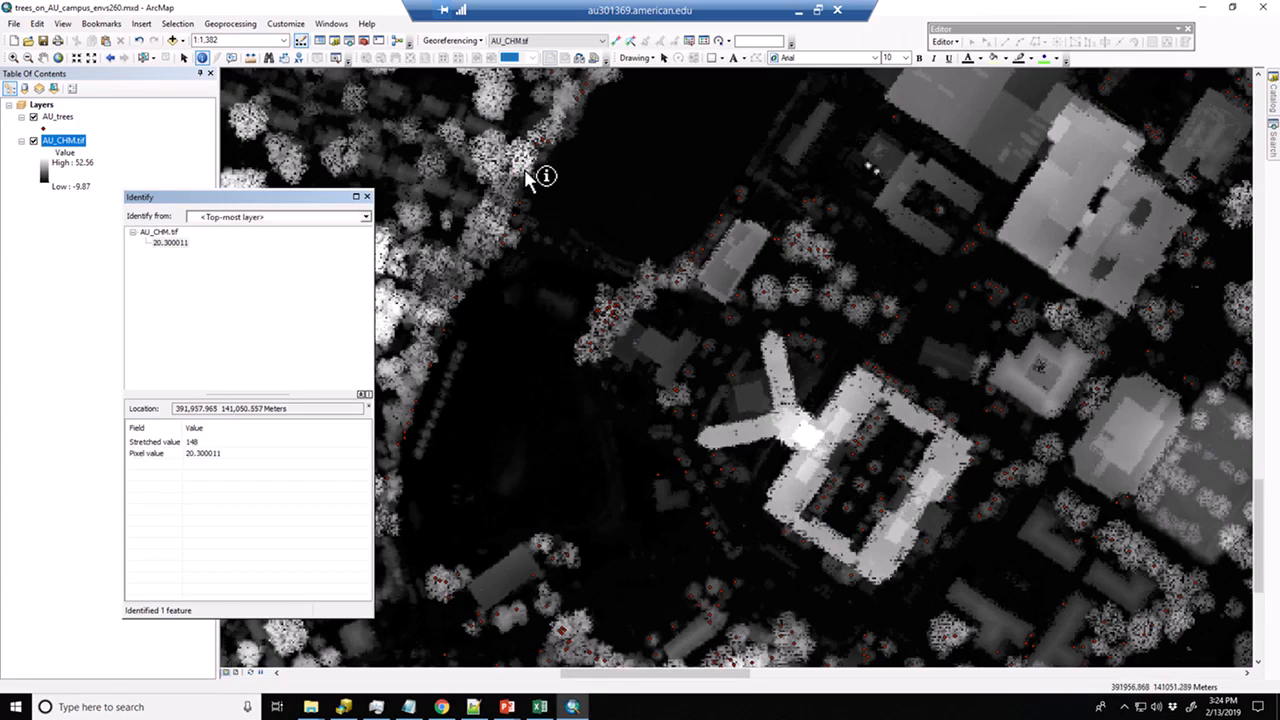
pyautogui.click(529, 173)
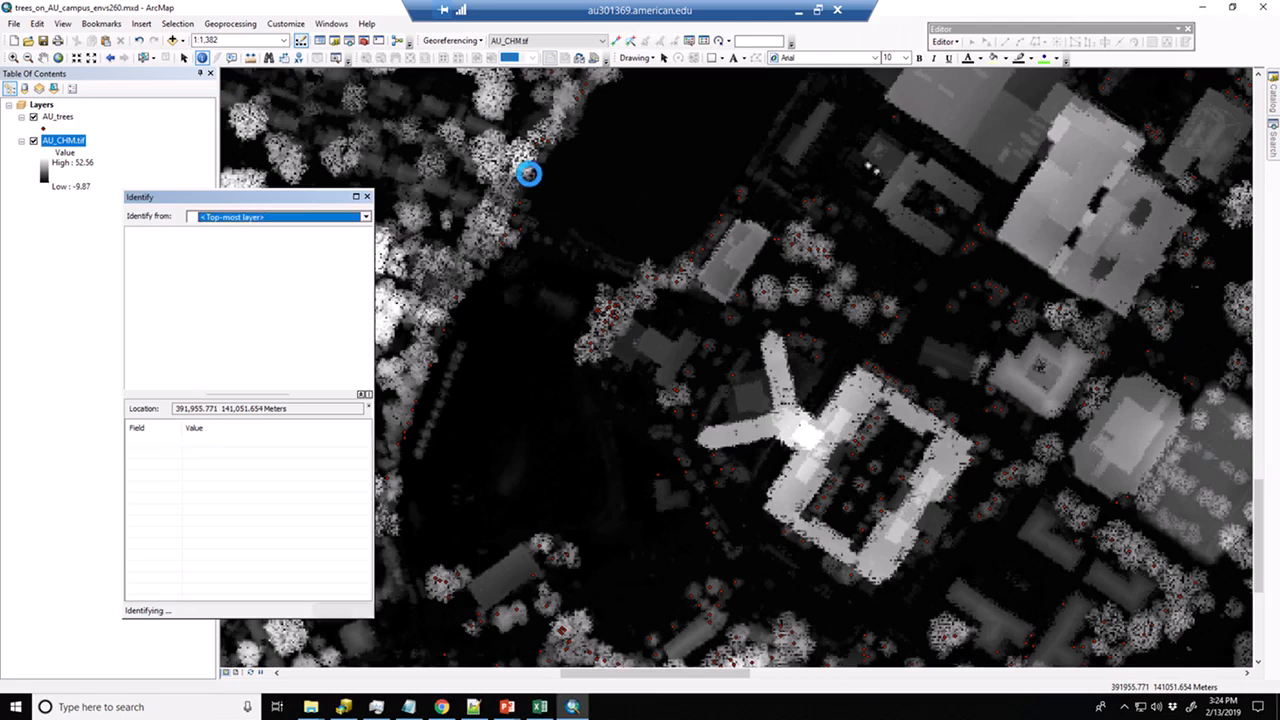
pyautogui.click(728, 290)
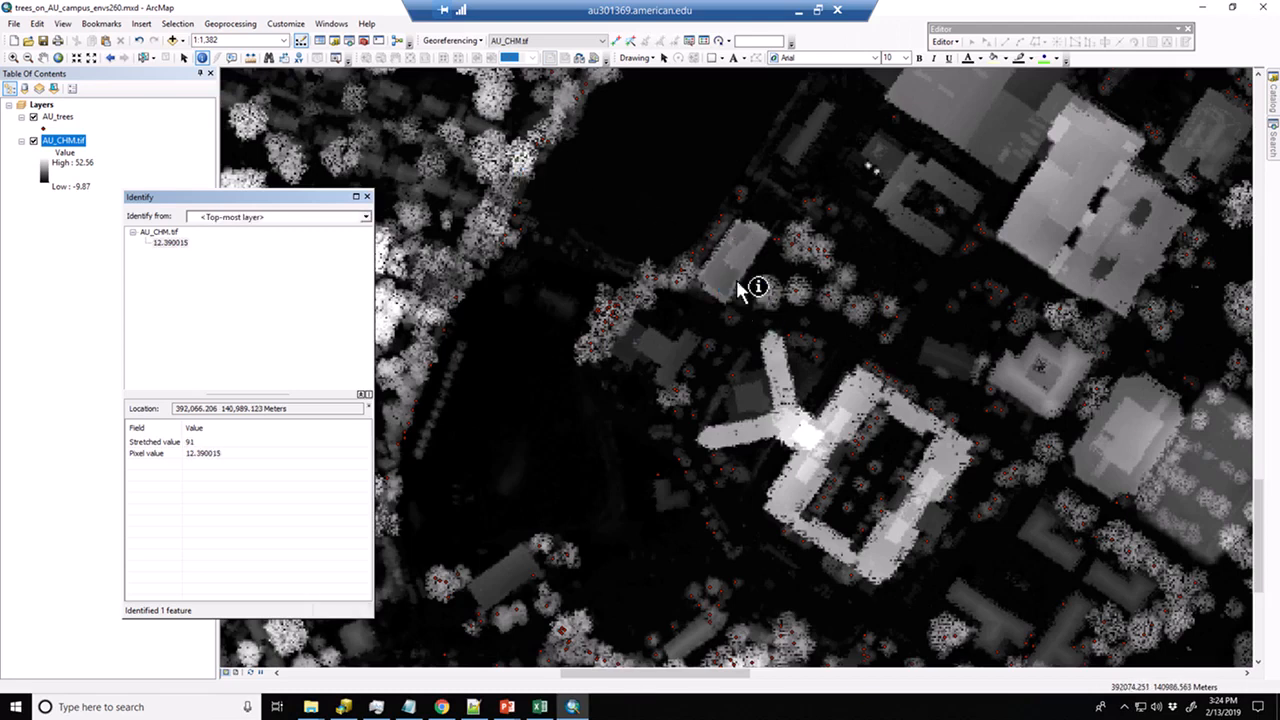
pyautogui.click(366, 196)
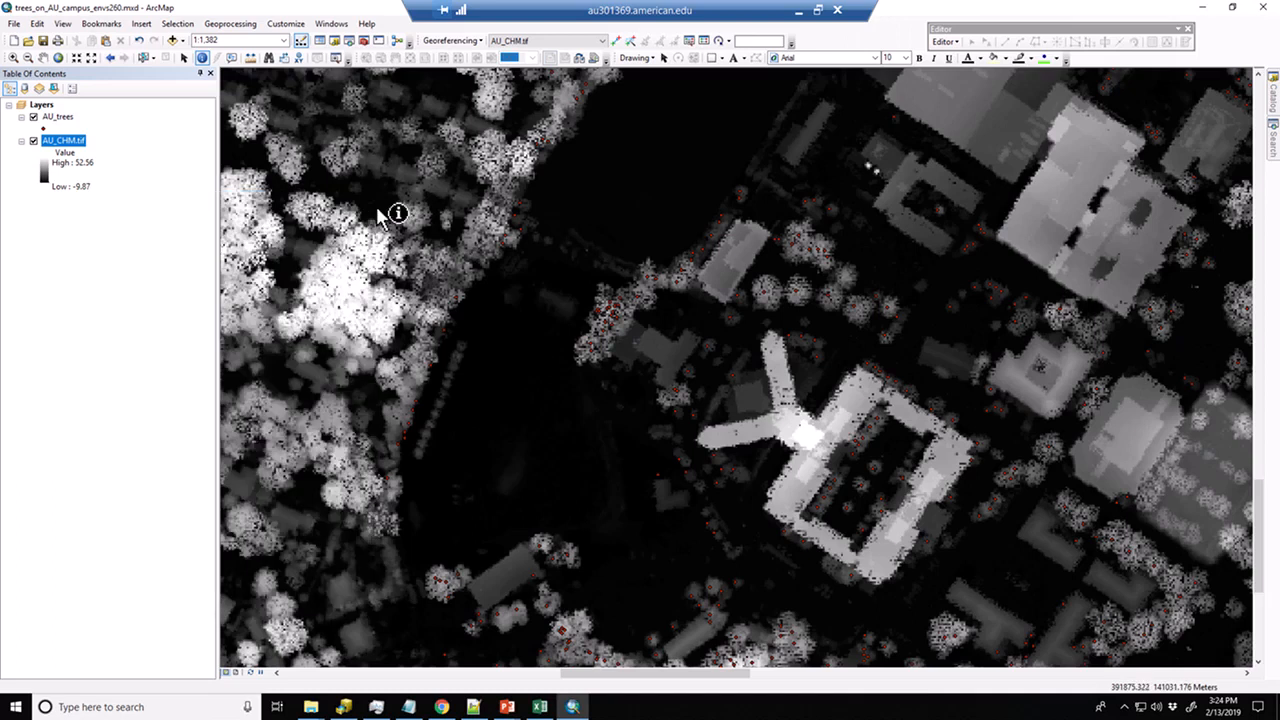
# Start the Measure tool with the Y-shaped wings and courtyard building shown close up.
pyautogui.scroll(3, 751, 500)
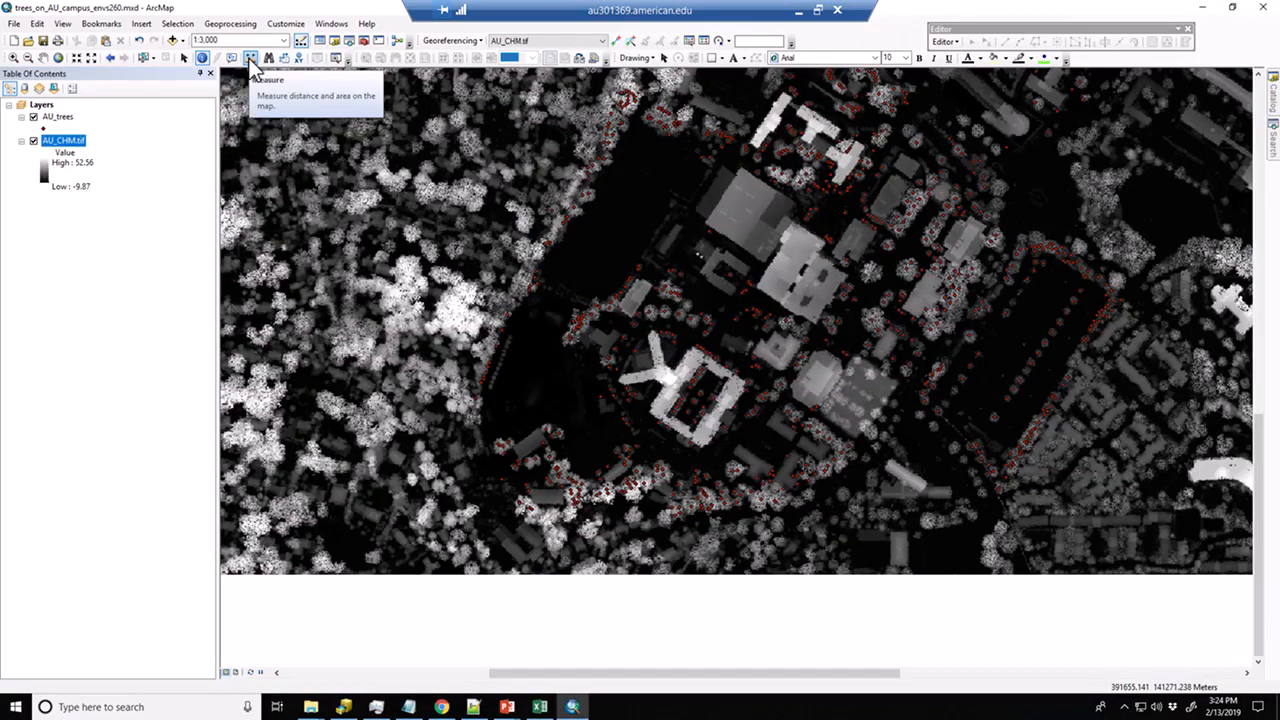
pyautogui.click(13, 57)
pyautogui.moveTo(440, 220); pyautogui.dragTo(840, 540)
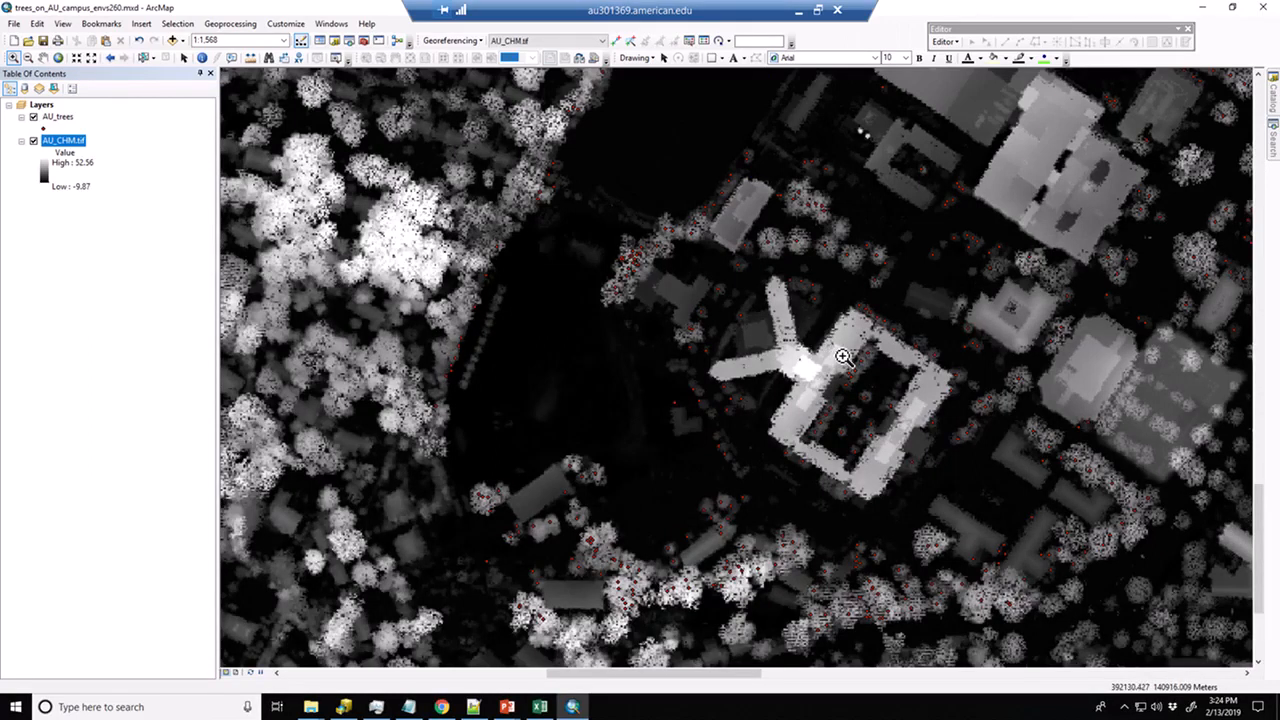
pyautogui.moveTo(712, 232); pyautogui.dragTo(1008, 518)
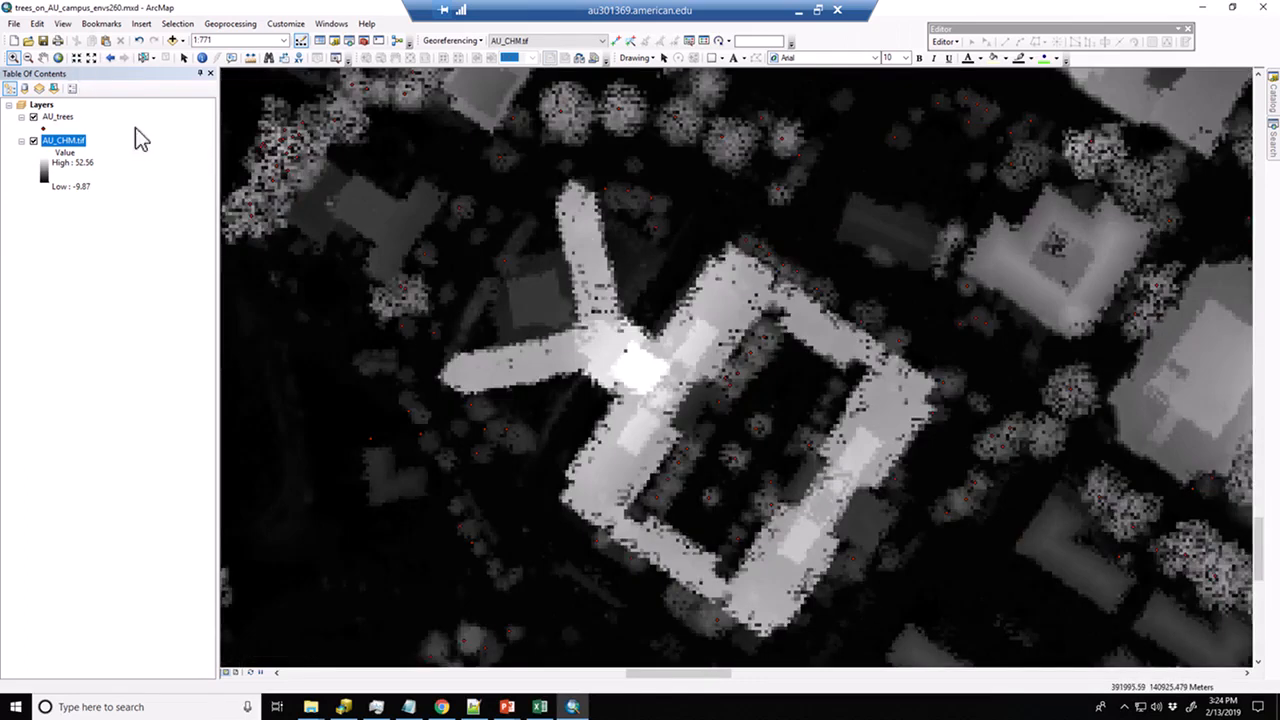
pyautogui.click(251, 59)
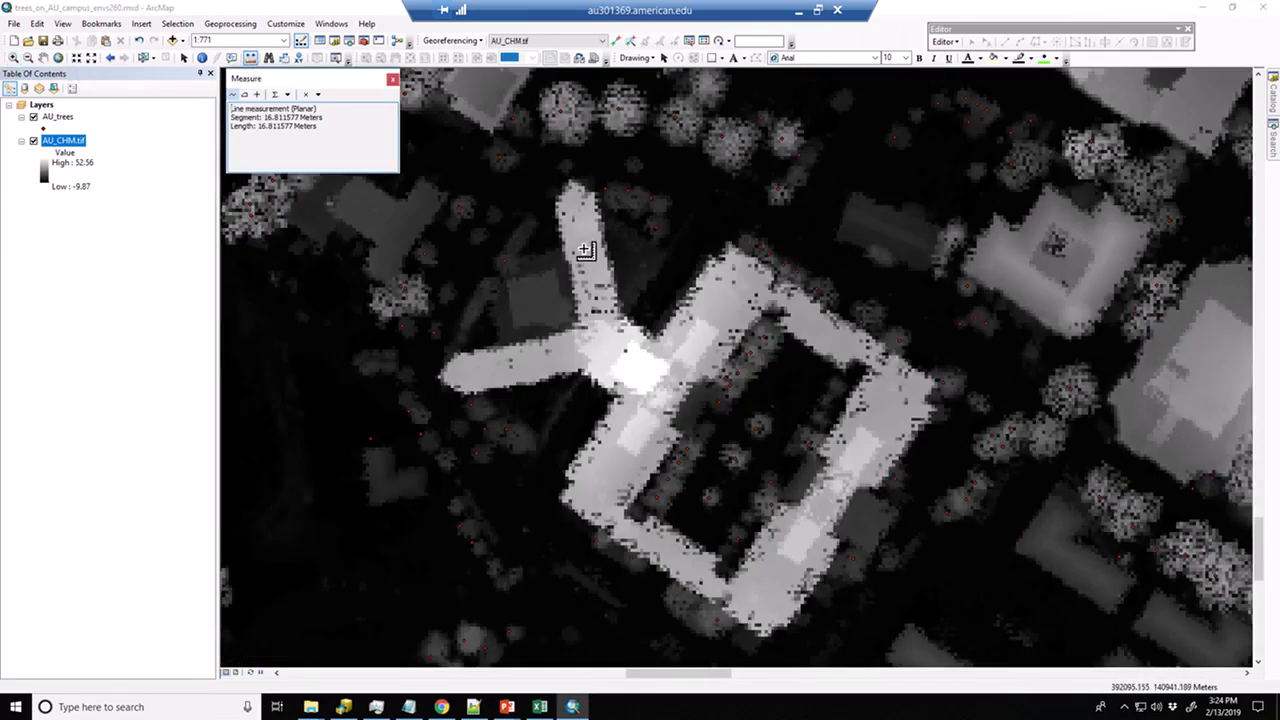
pyautogui.moveTo(309, 84); pyautogui.dragTo(315, 110)
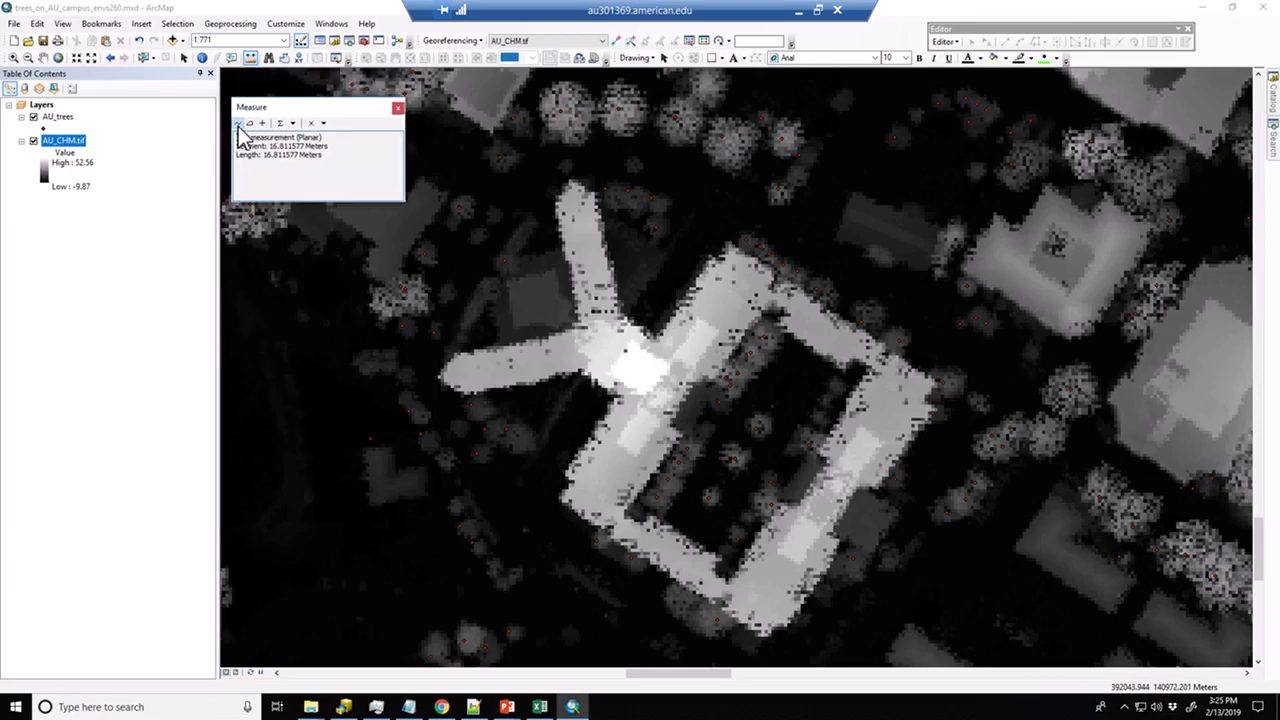
# Check the available distance units of the Measure tool, leaving Meters selected.
pyautogui.click(324, 125)
pyautogui.click(327, 126)
pyautogui.click(293, 123)
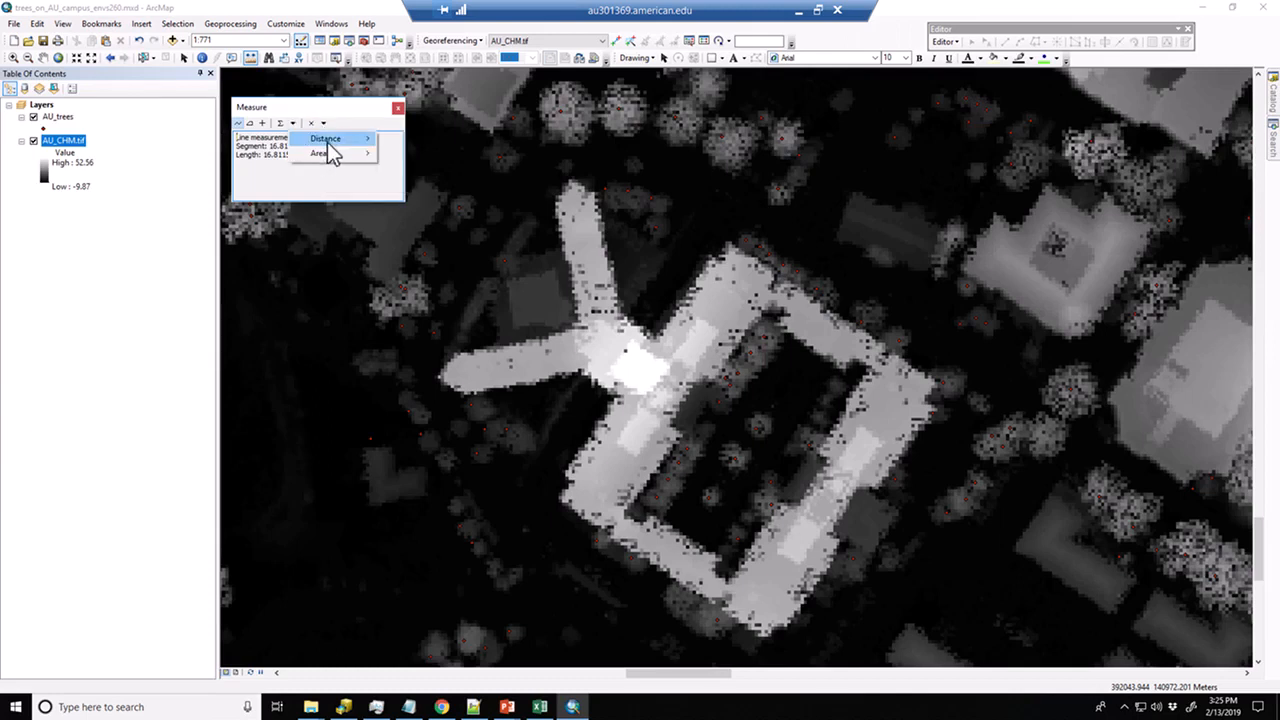
pyautogui.moveTo(331, 145)
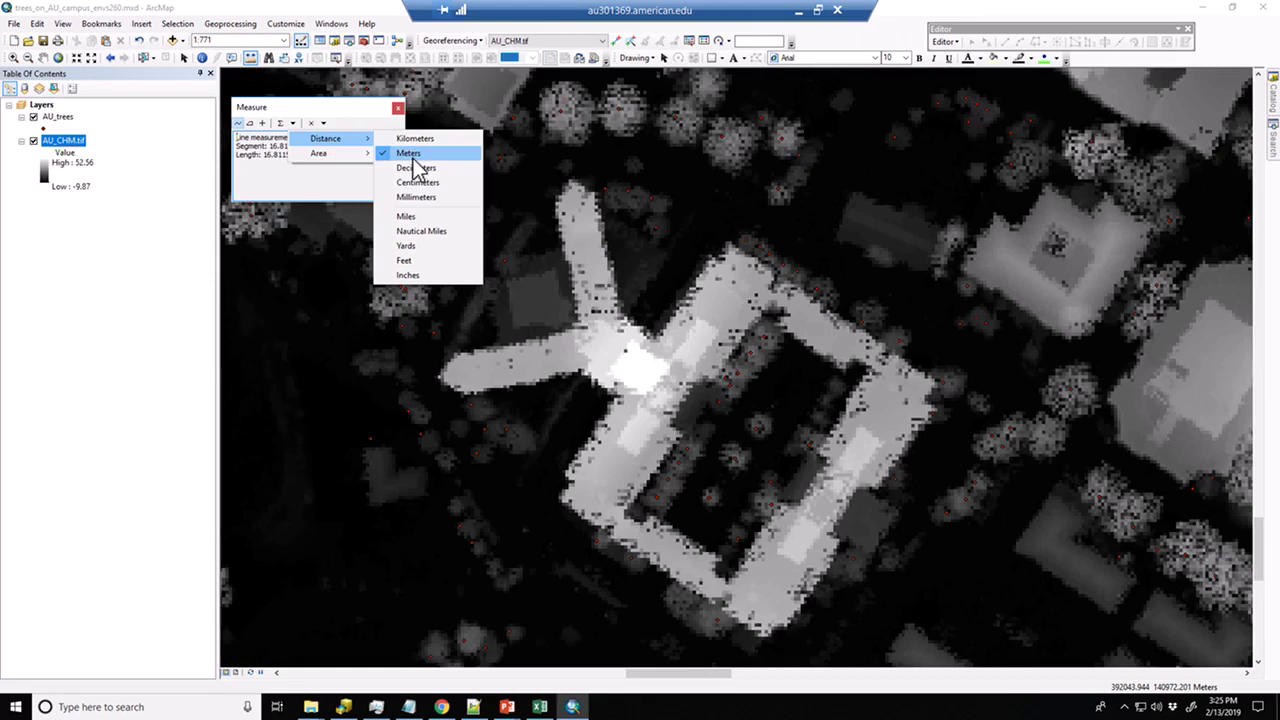
pyautogui.click(364, 124)
# Measure the width across the Y-shaped building's north wing and across the northwest wing of the courtyard building.
pyautogui.click(577, 264)
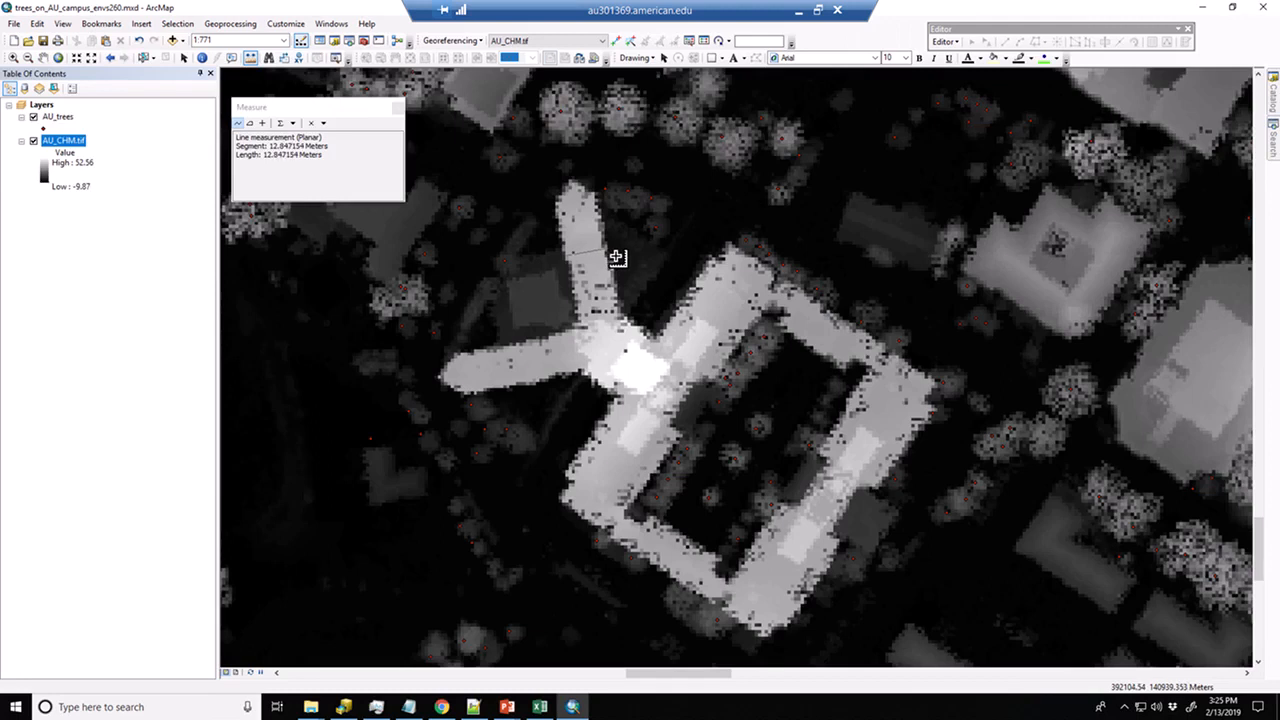
pyautogui.doubleClick(618, 257)
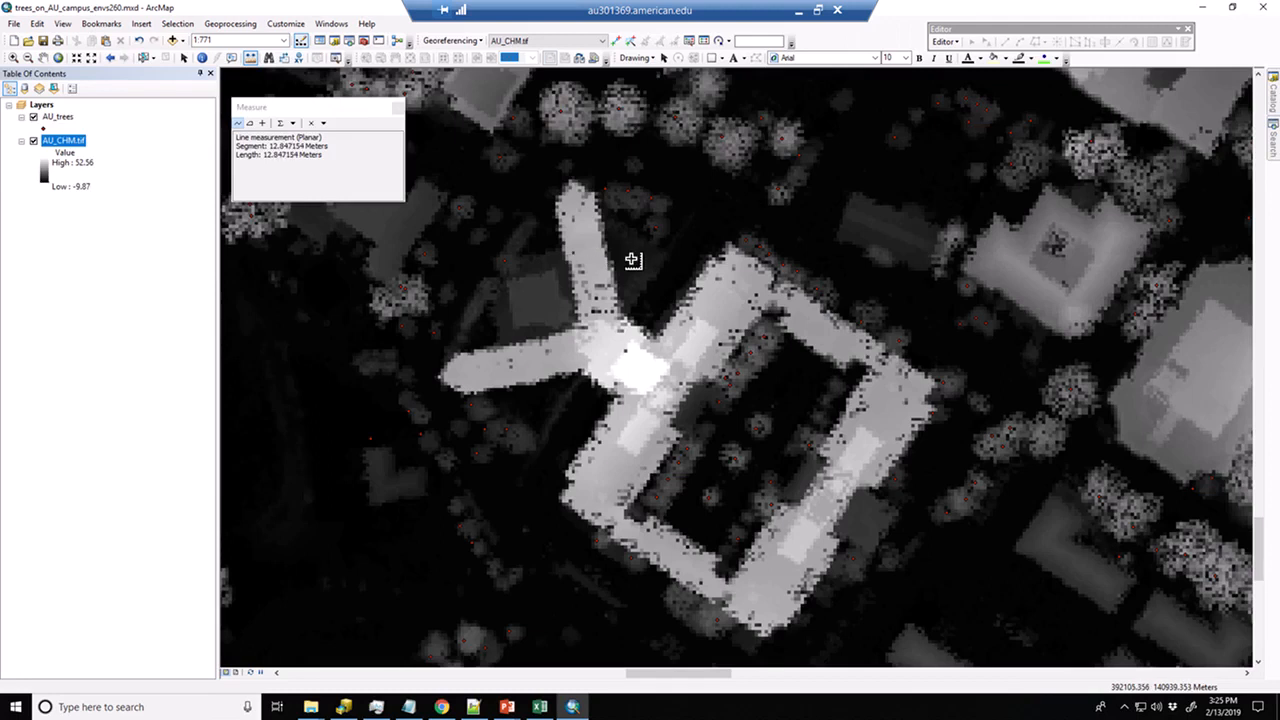
pyautogui.click(700, 300)
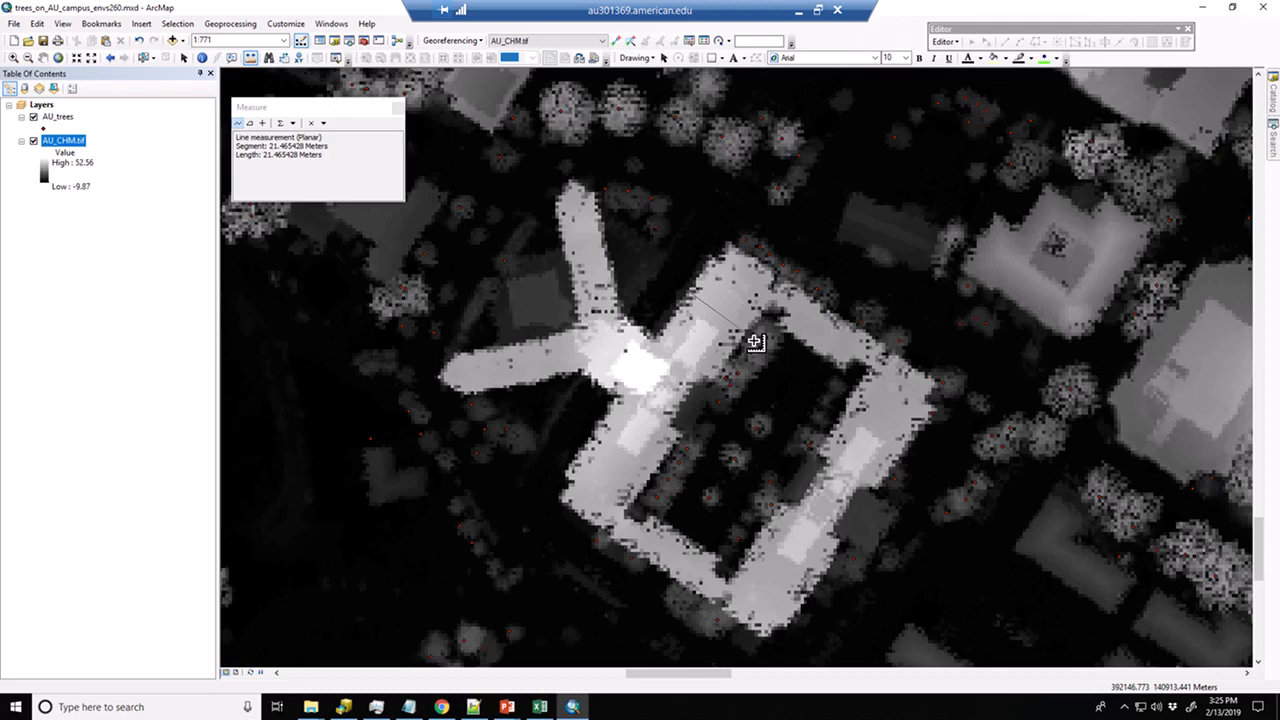
pyautogui.doubleClick(755, 342)
# Measure across the round tree canopies north of the courtyard building and close the Measure tool.
pyautogui.moveTo(713, 218); pyautogui.dragTo(637, 366)
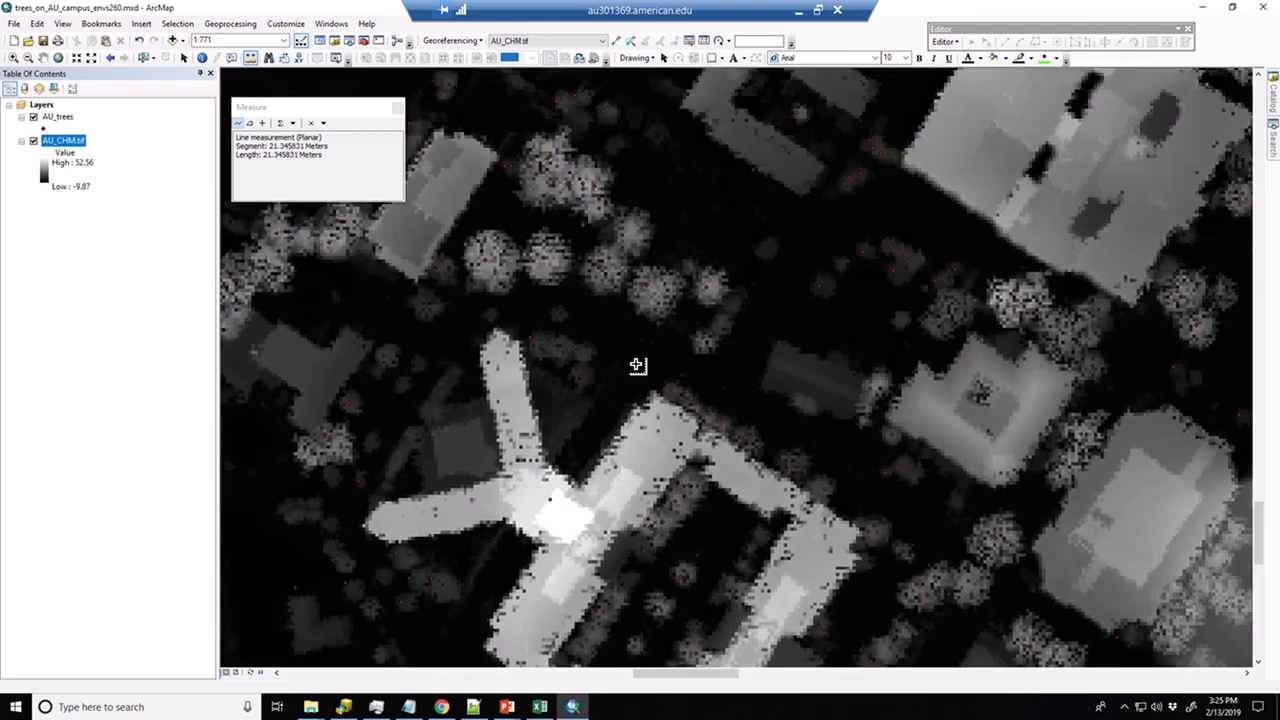
pyautogui.click(681, 279)
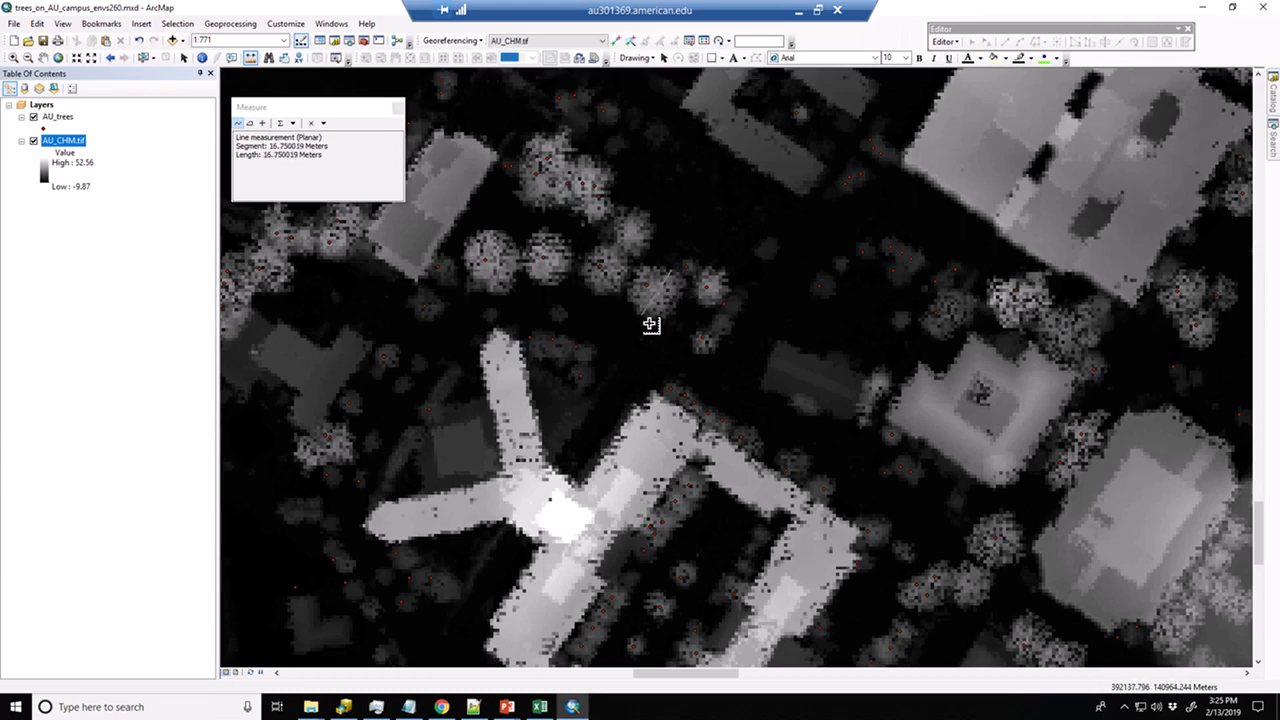
pyautogui.doubleClick(652, 324)
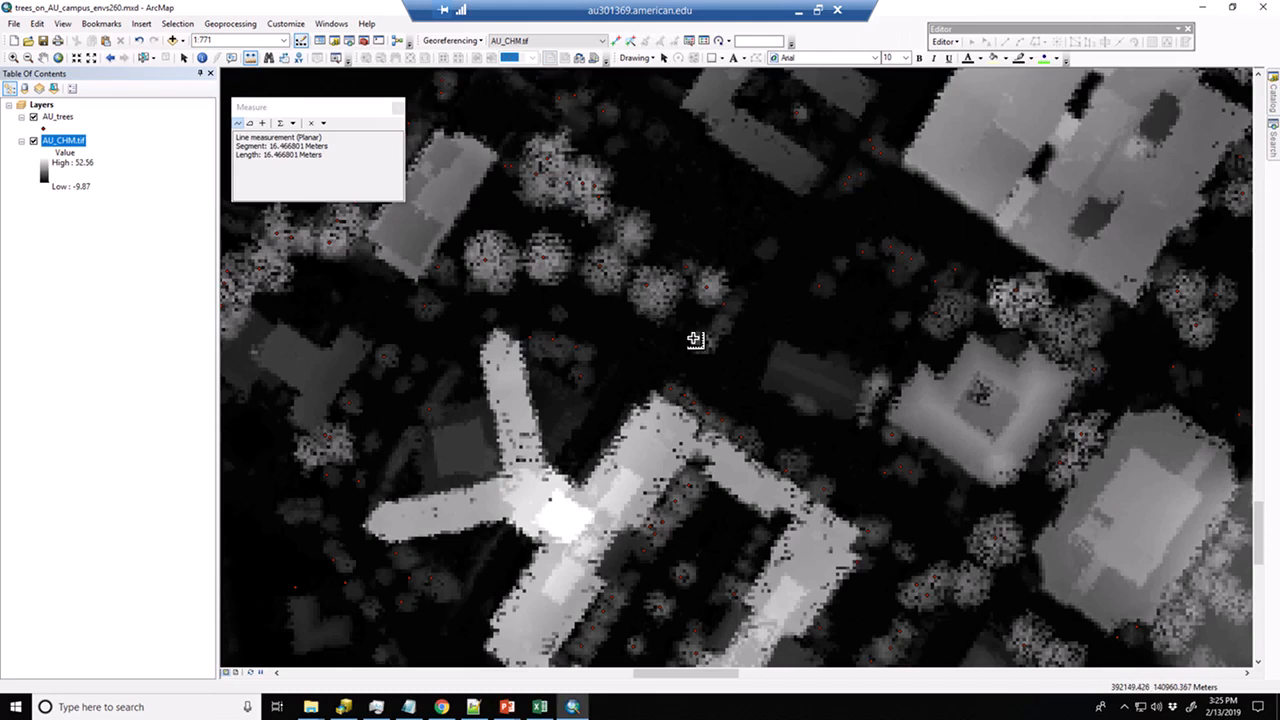
pyautogui.click(648, 285)
pyautogui.click(836, 285)
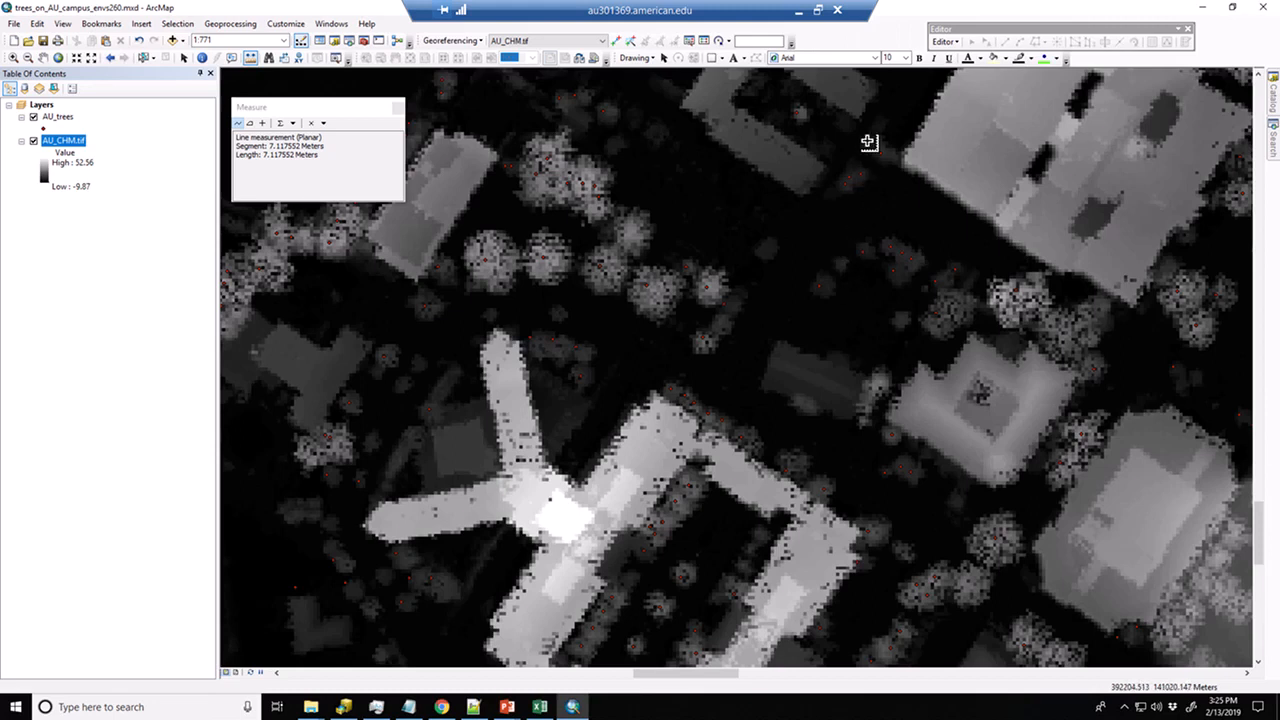
pyautogui.click(398, 108)
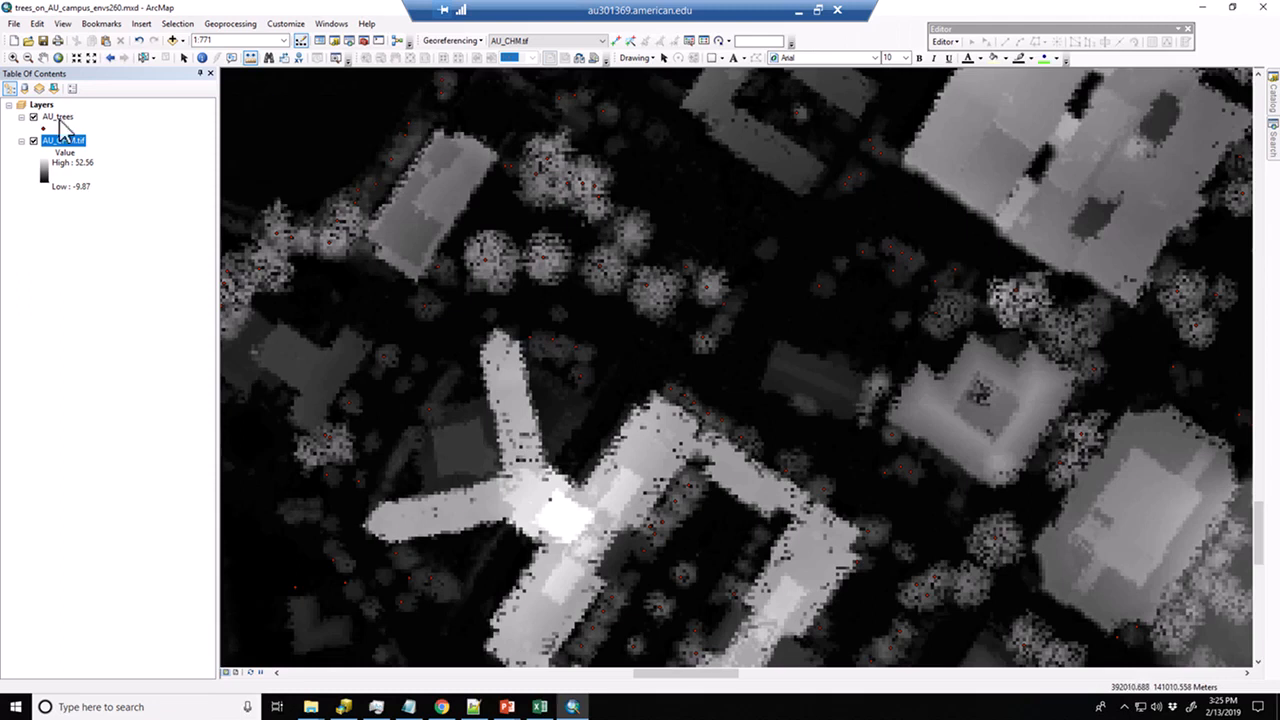
# Open the AU_trees layer's symbology settings and switch to categories with unique values.
pyautogui.scroll(3, 714, 431)
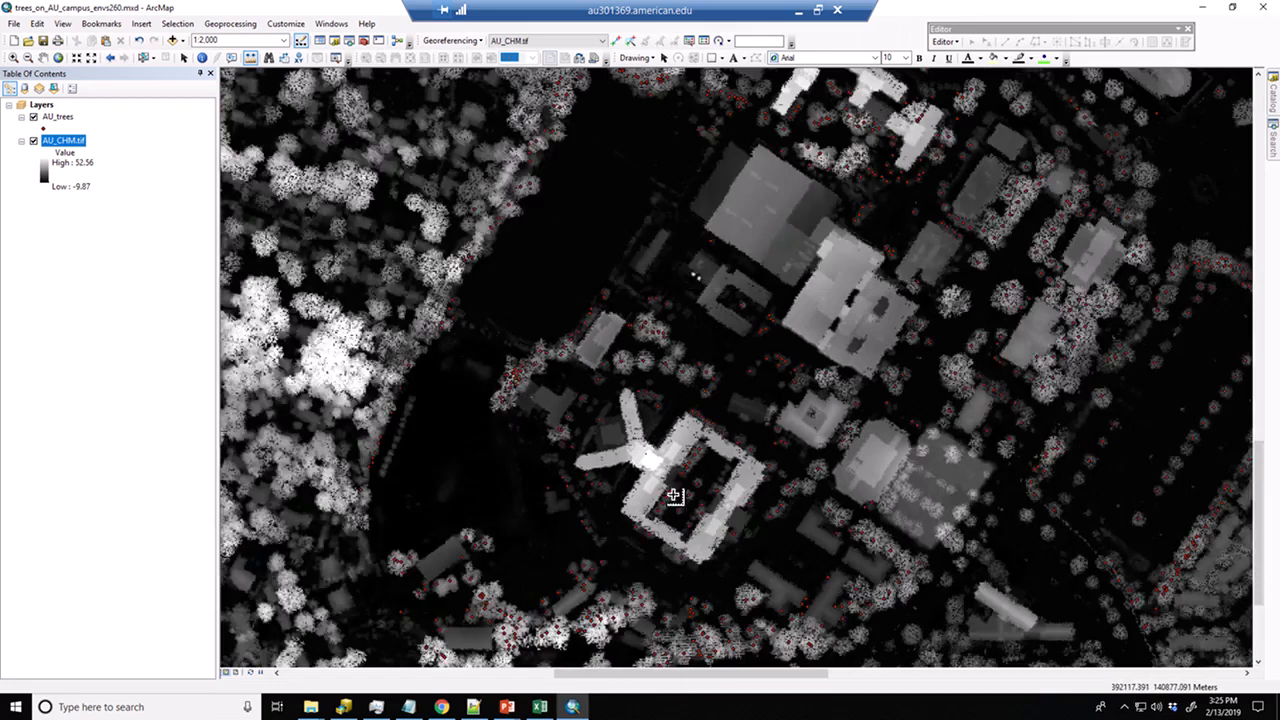
pyautogui.moveTo(966, 314); pyautogui.dragTo(809, 320)
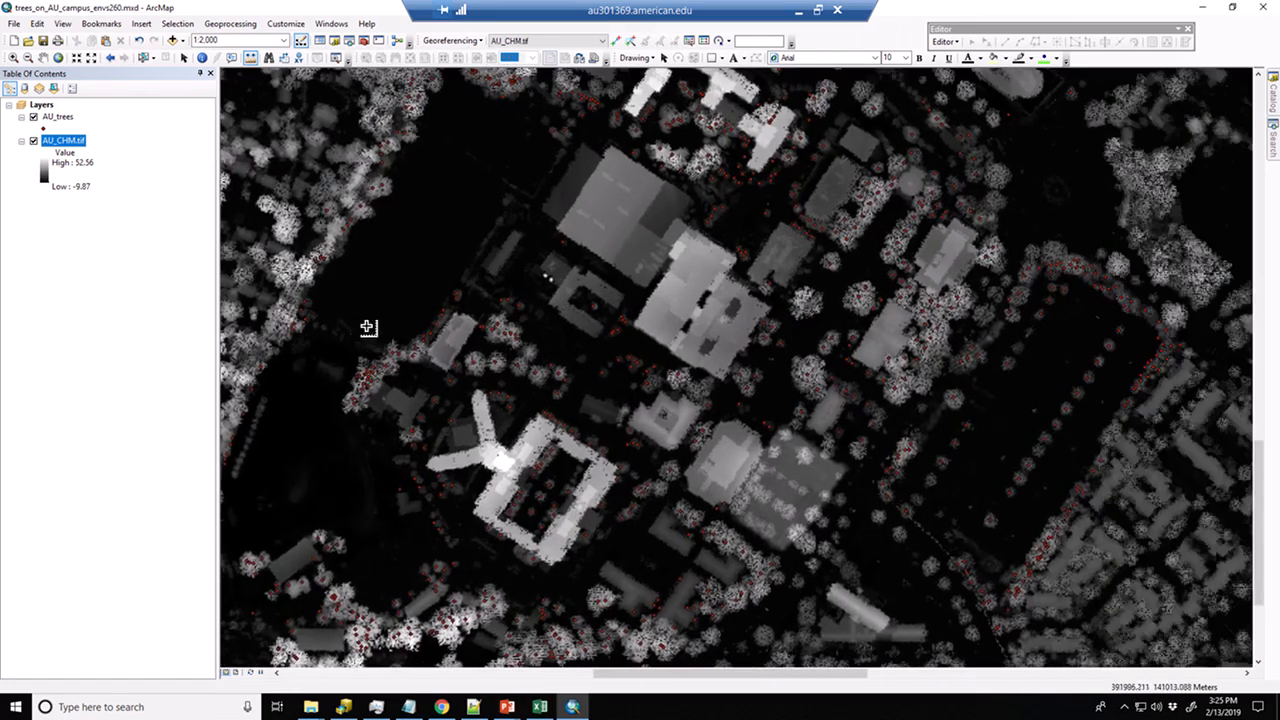
pyautogui.click(58, 118)
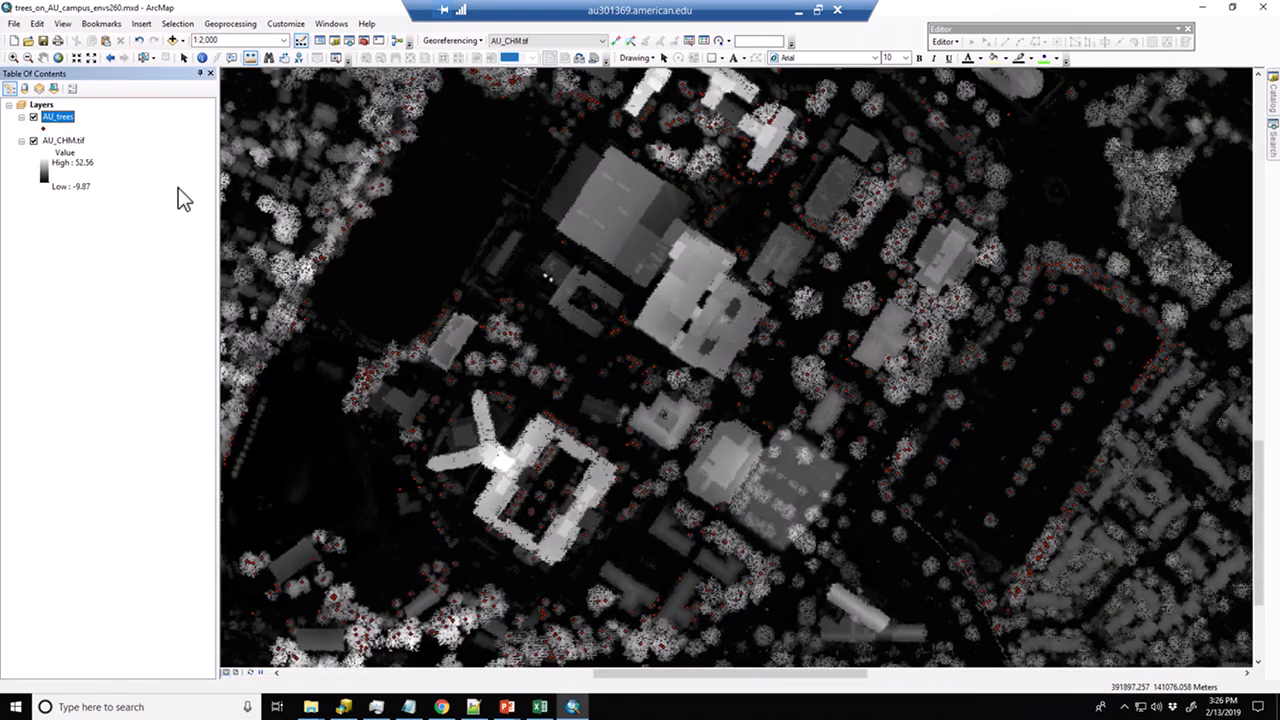
pyautogui.doubleClick(58, 118)
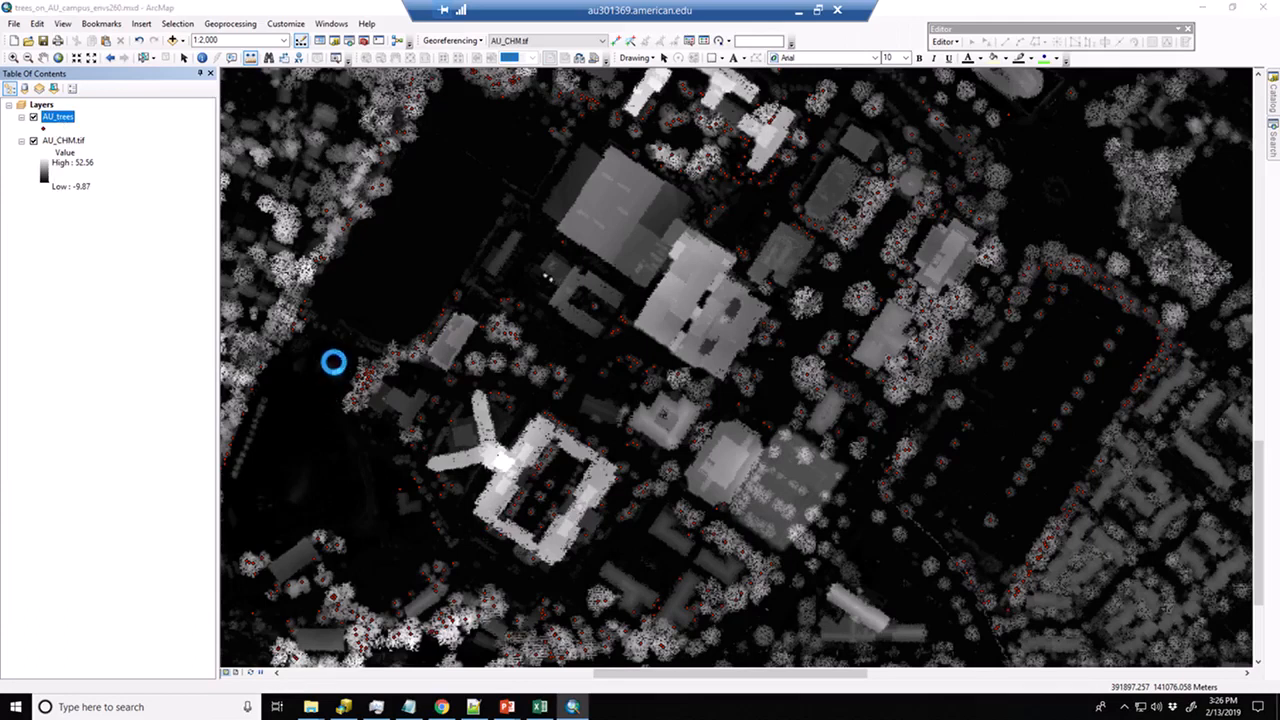
pyautogui.moveTo(661, 169); pyautogui.dragTo(675, 198)
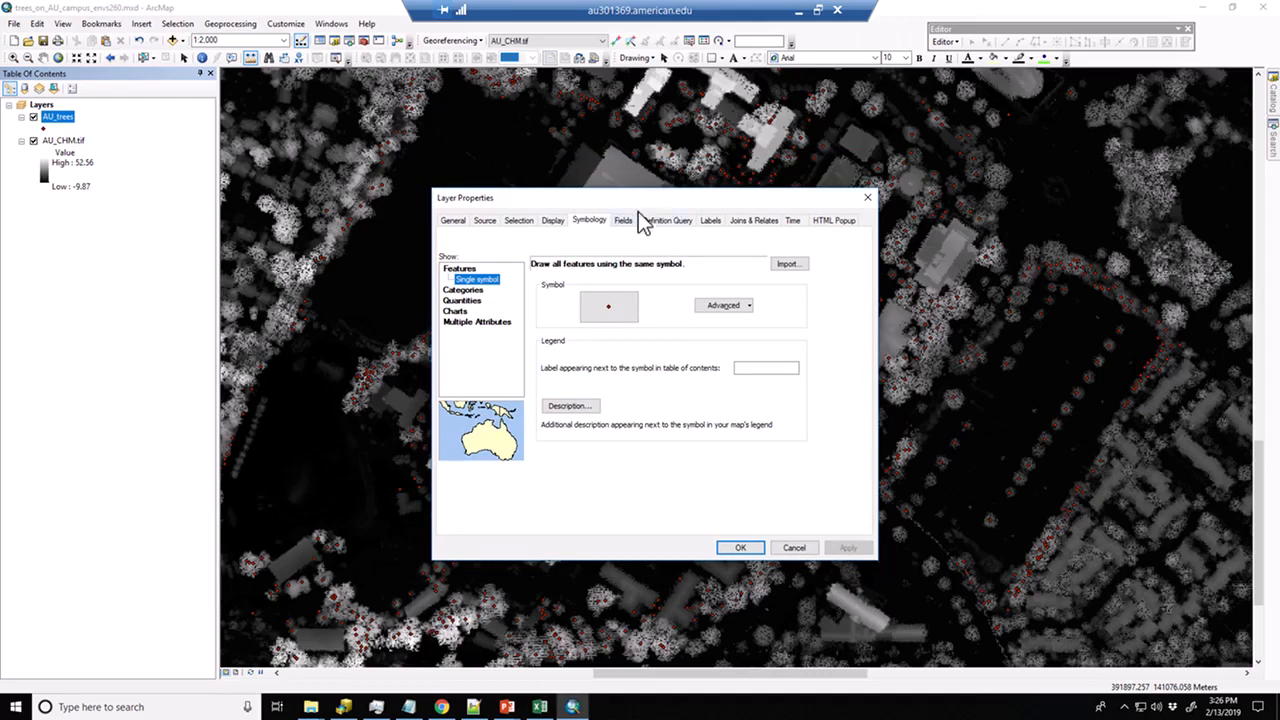
pyautogui.click(474, 291)
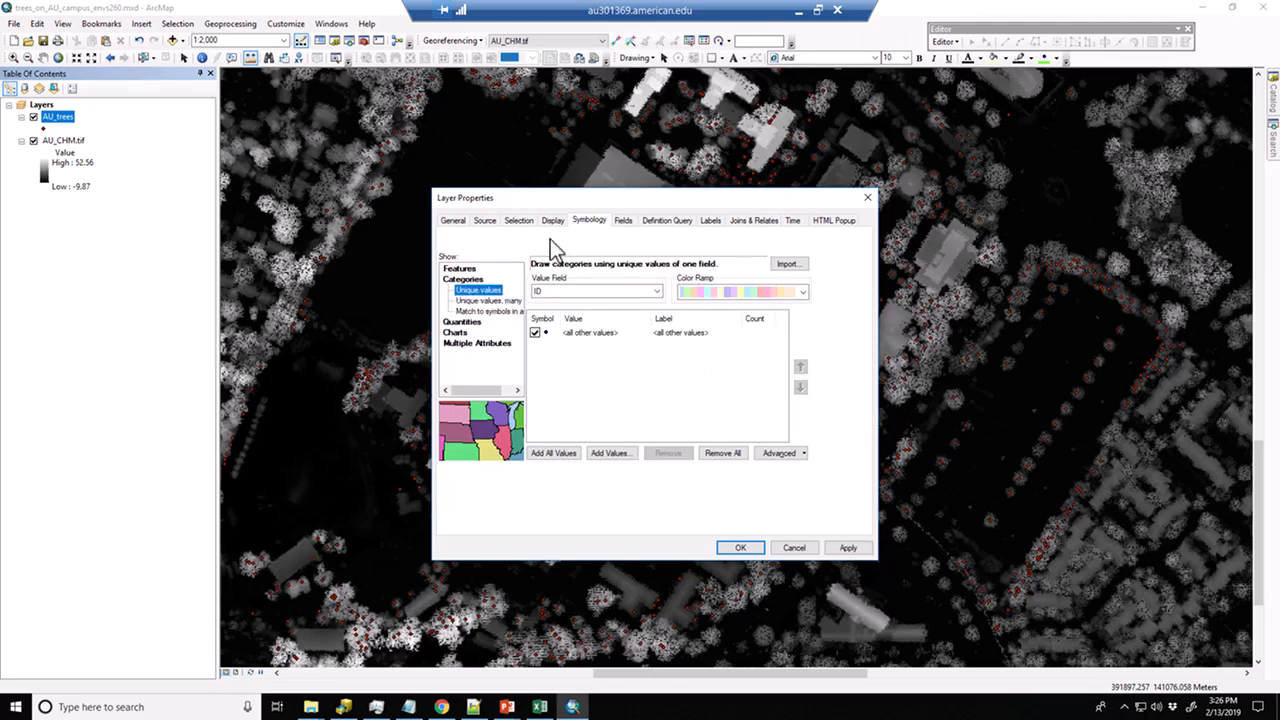
pyautogui.moveTo(573, 199); pyautogui.dragTo(561, 195)
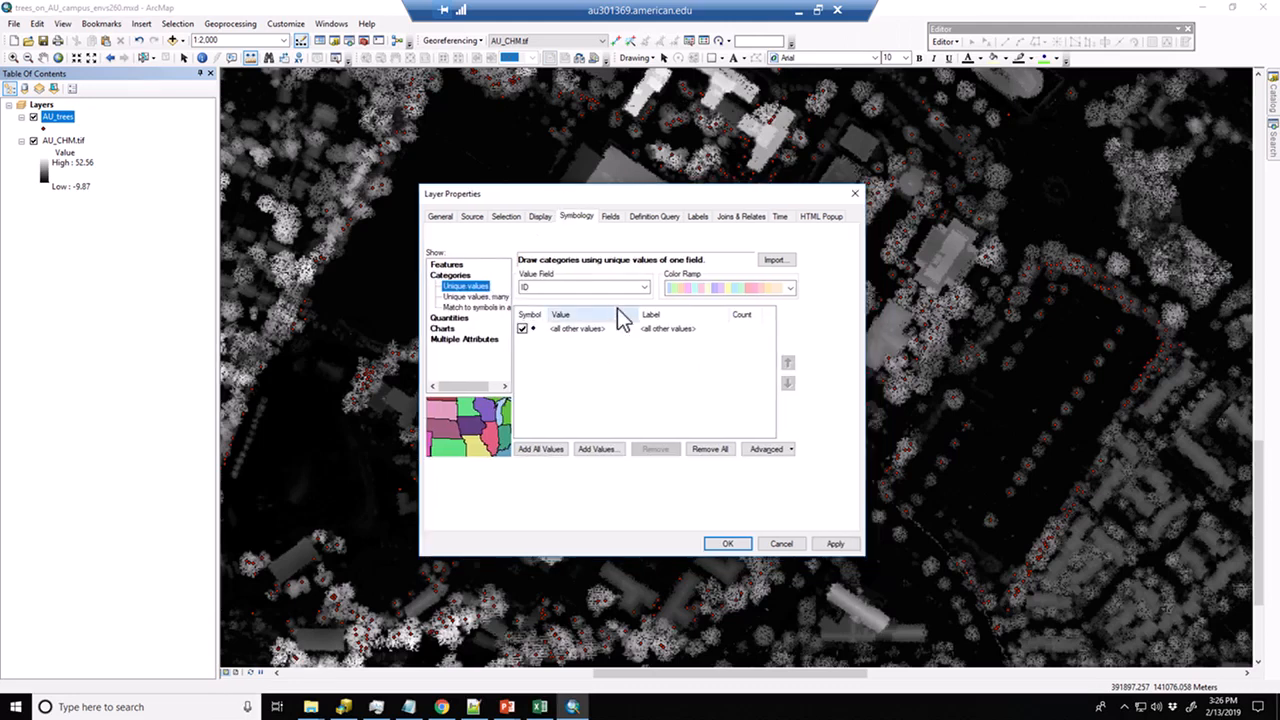
# Symbolize AU_trees by the GENUS field with all values added and a bright multicolour ramp, and apply it to the map.
pyautogui.click(645, 288)
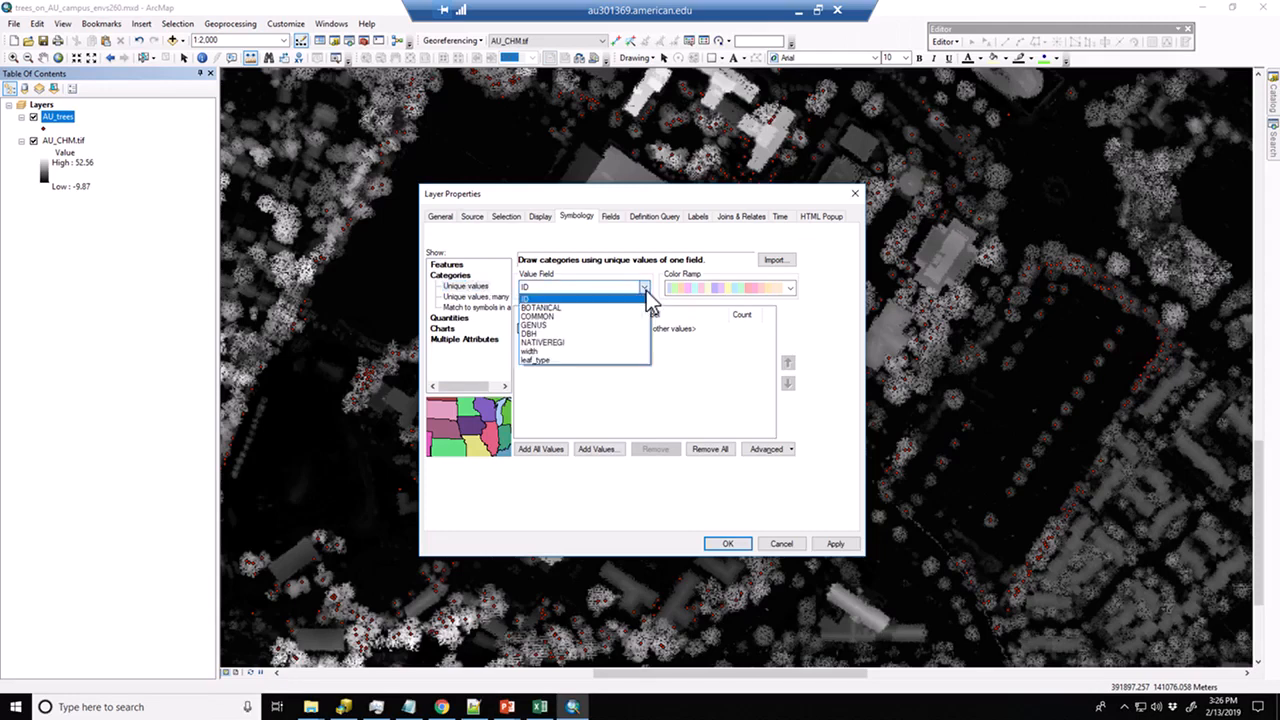
pyautogui.click(591, 325)
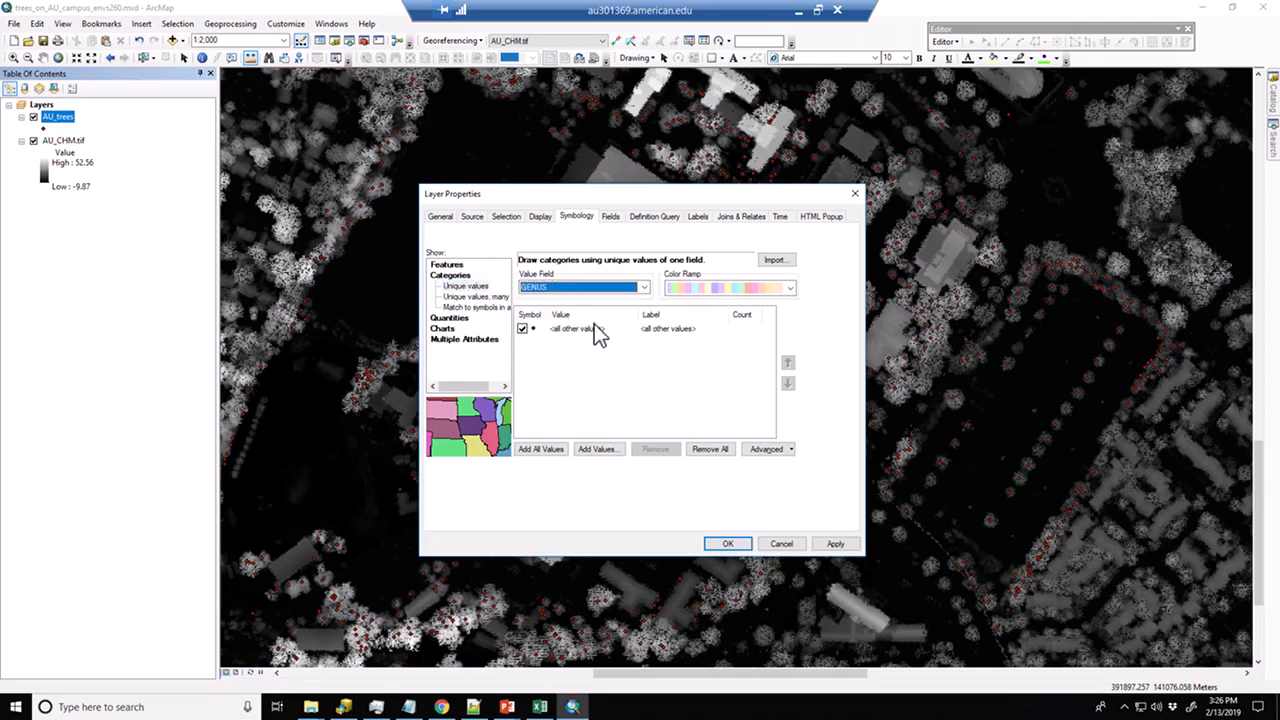
pyautogui.click(539, 448)
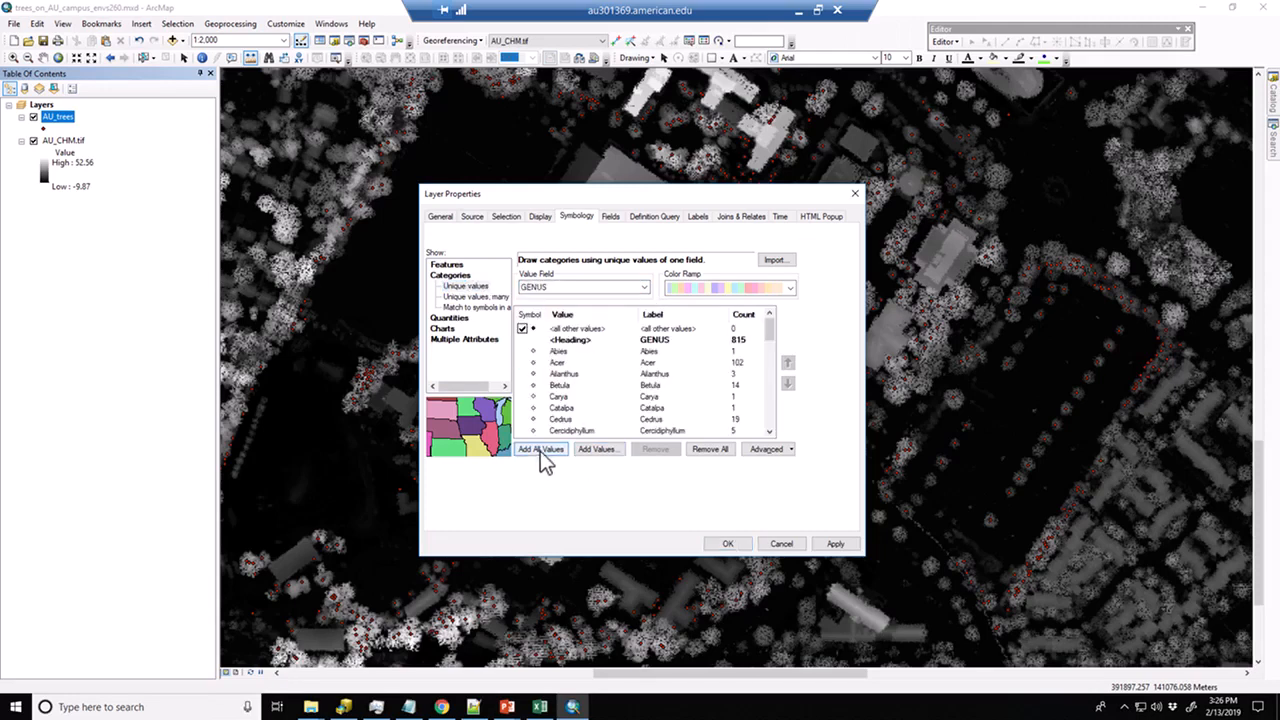
pyautogui.click(790, 289)
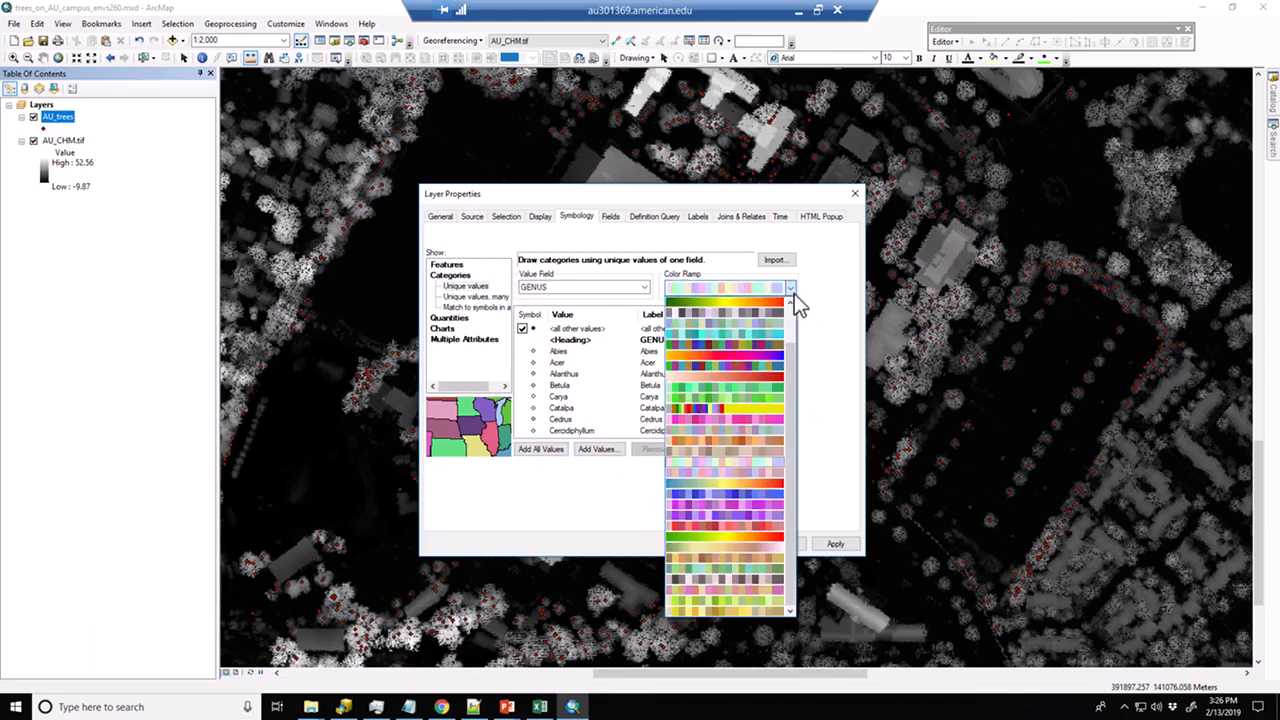
pyautogui.click(764, 370)
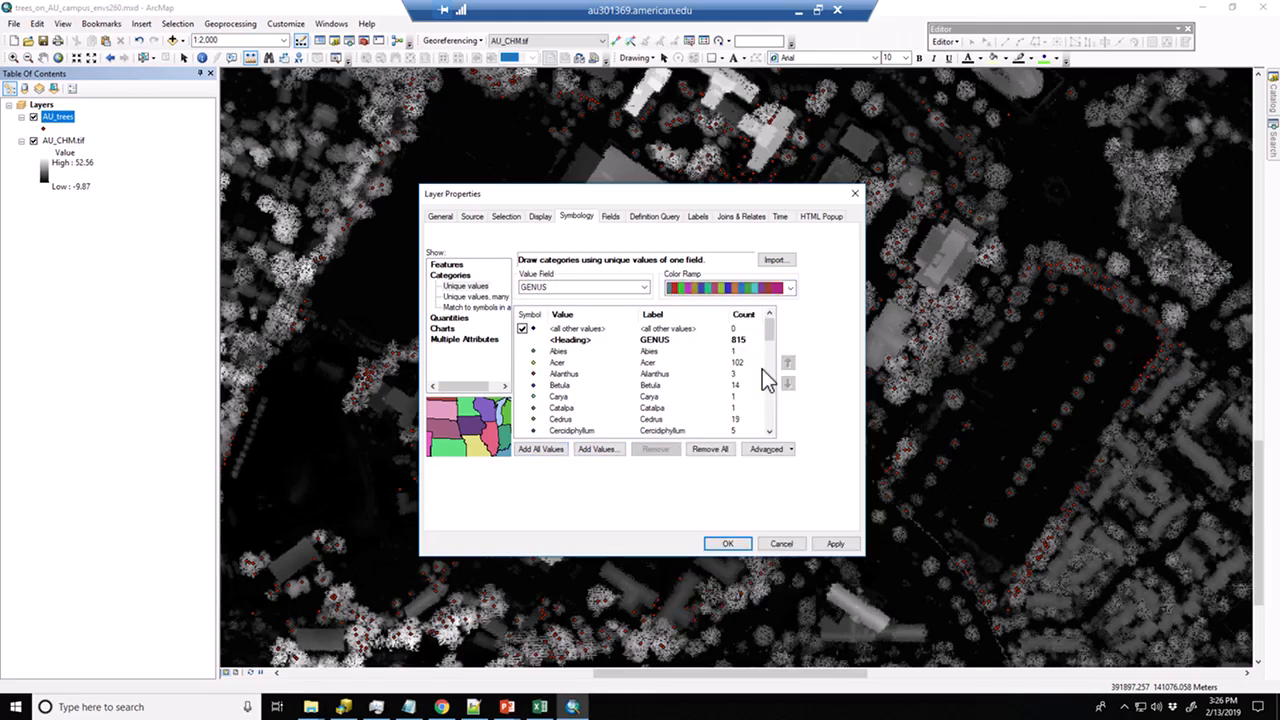
pyautogui.click(835, 543)
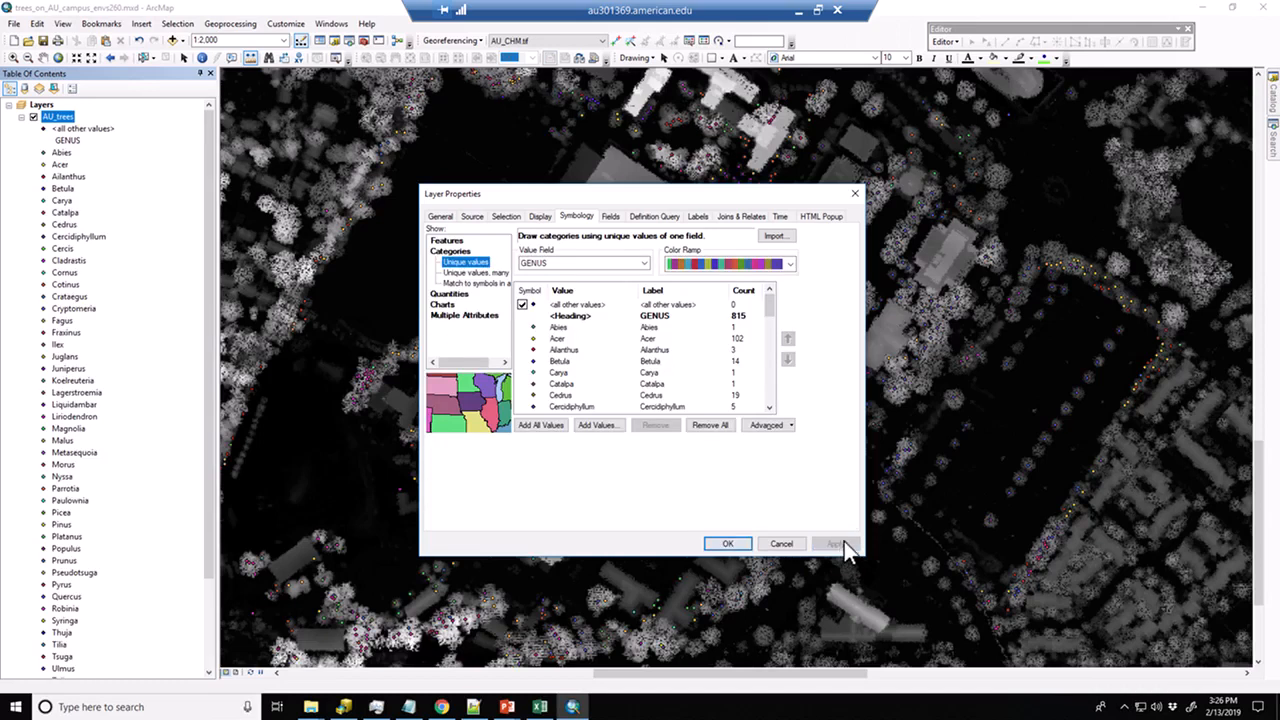
pyautogui.moveTo(743, 195); pyautogui.dragTo(453, 201)
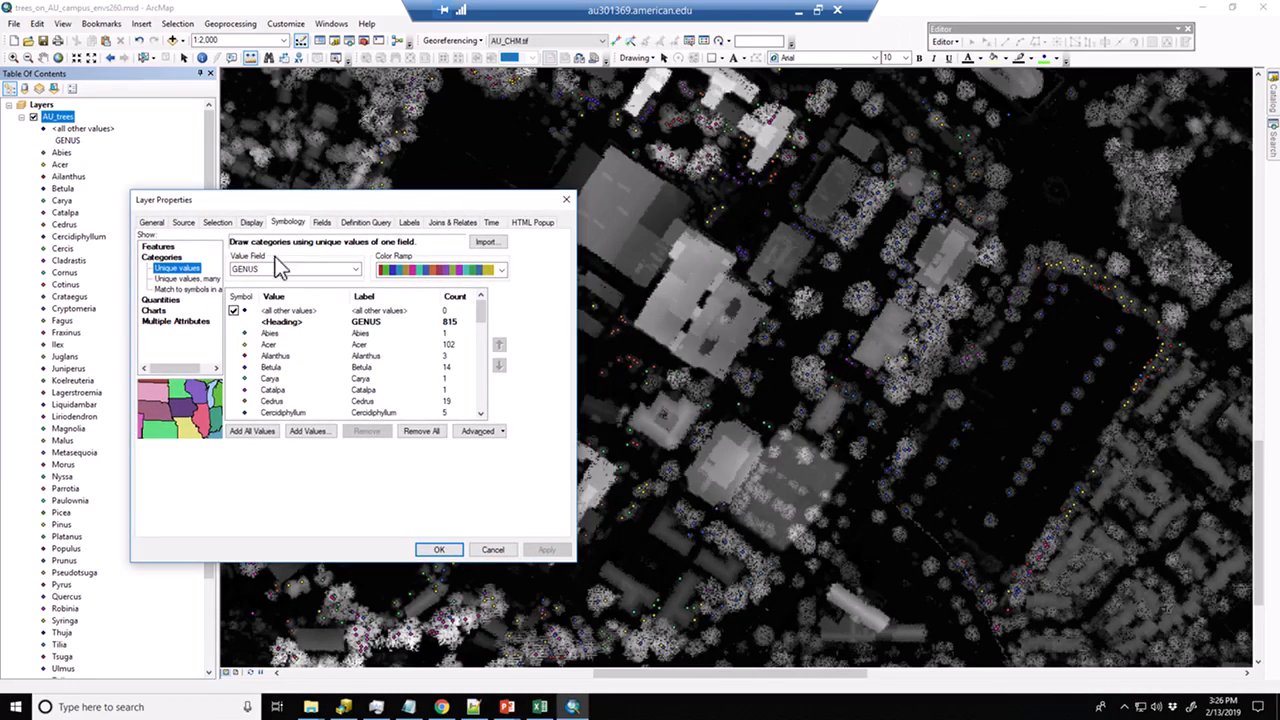
pyautogui.click(455, 553)
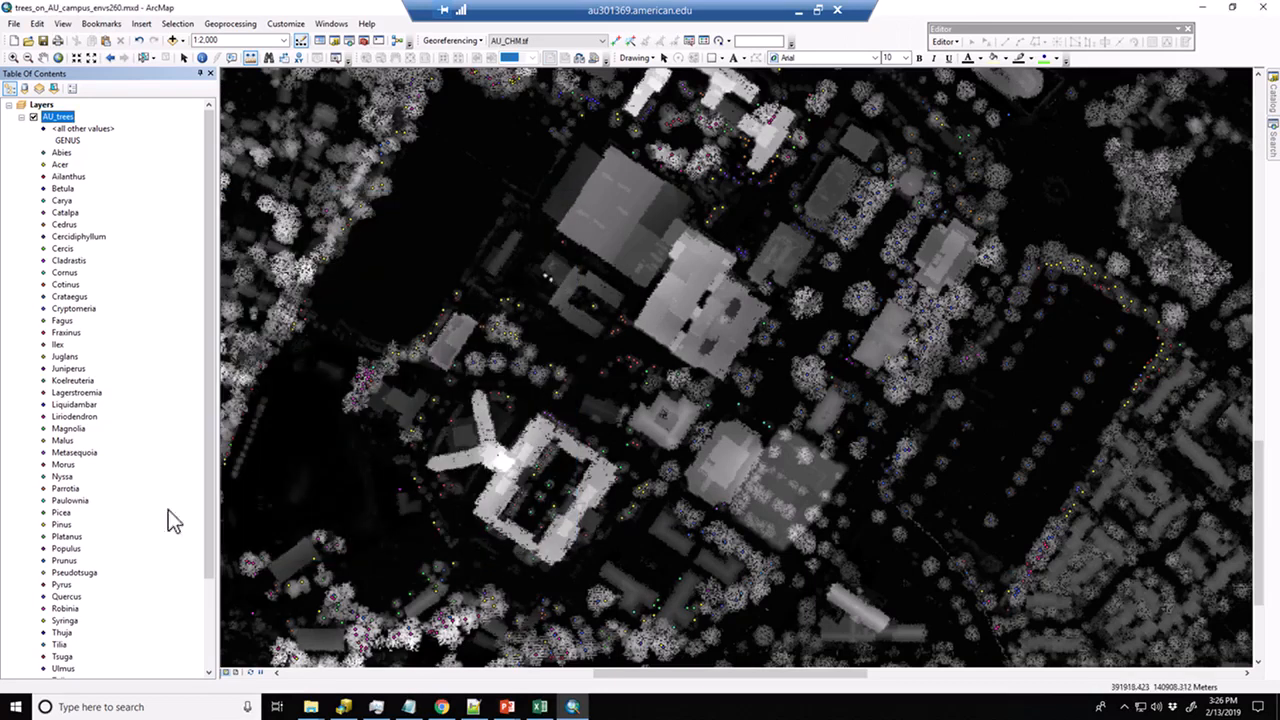
# With the whole campus in view at 1:5,000, set the AU_trees symbology to graduated colors based on the DBH field.
pyautogui.scroll(3, 617, 497)
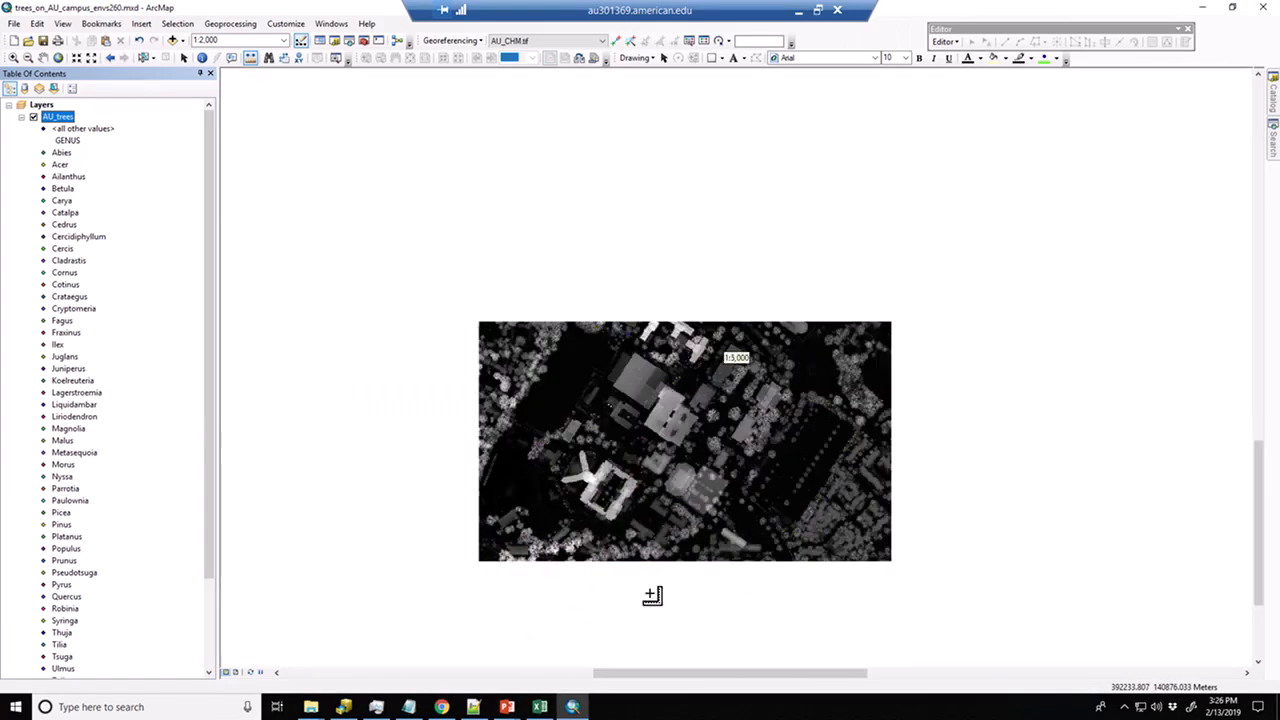
pyautogui.moveTo(695, 483); pyautogui.dragTo(685, 390)
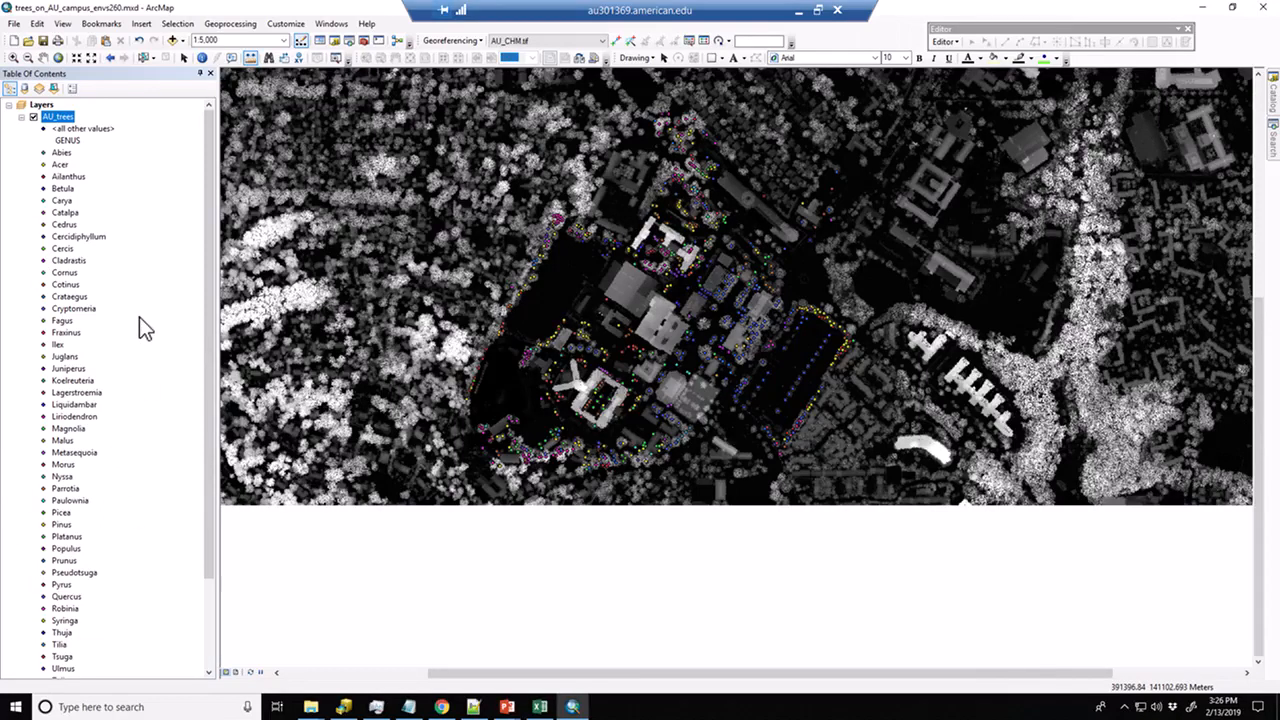
pyautogui.rightClick(60, 117)
pyautogui.click(105, 393)
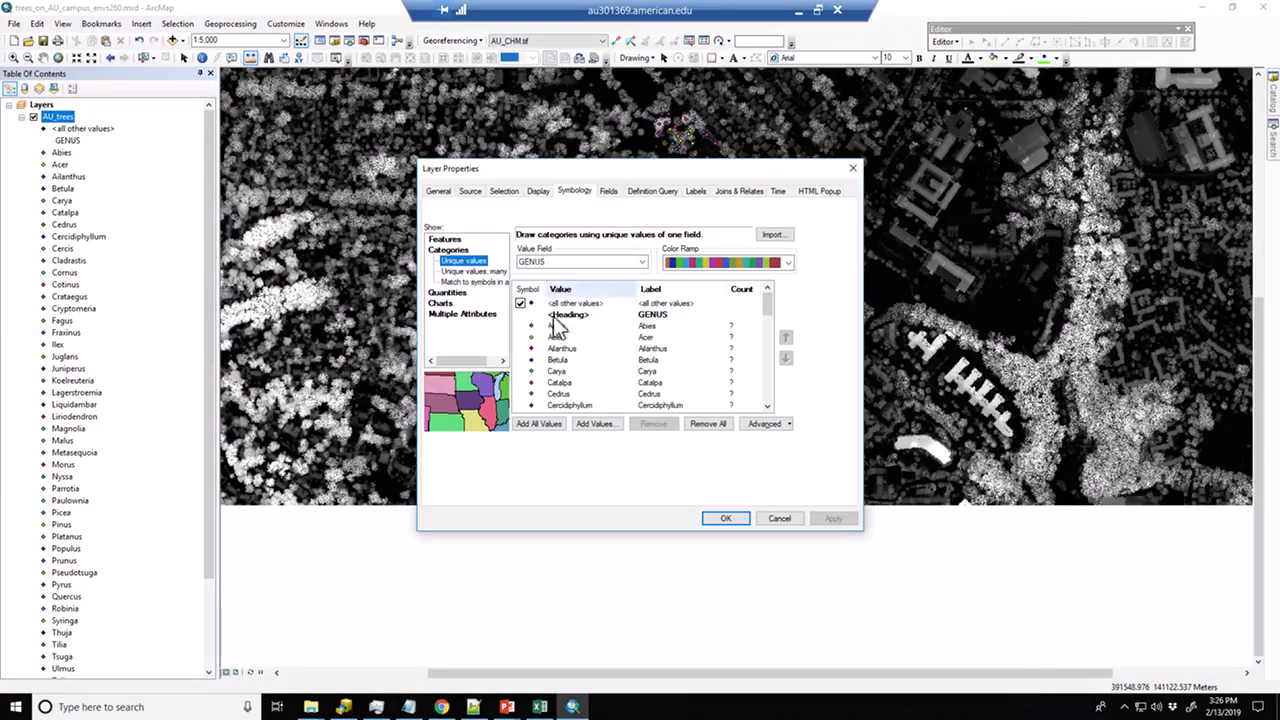
pyautogui.click(450, 293)
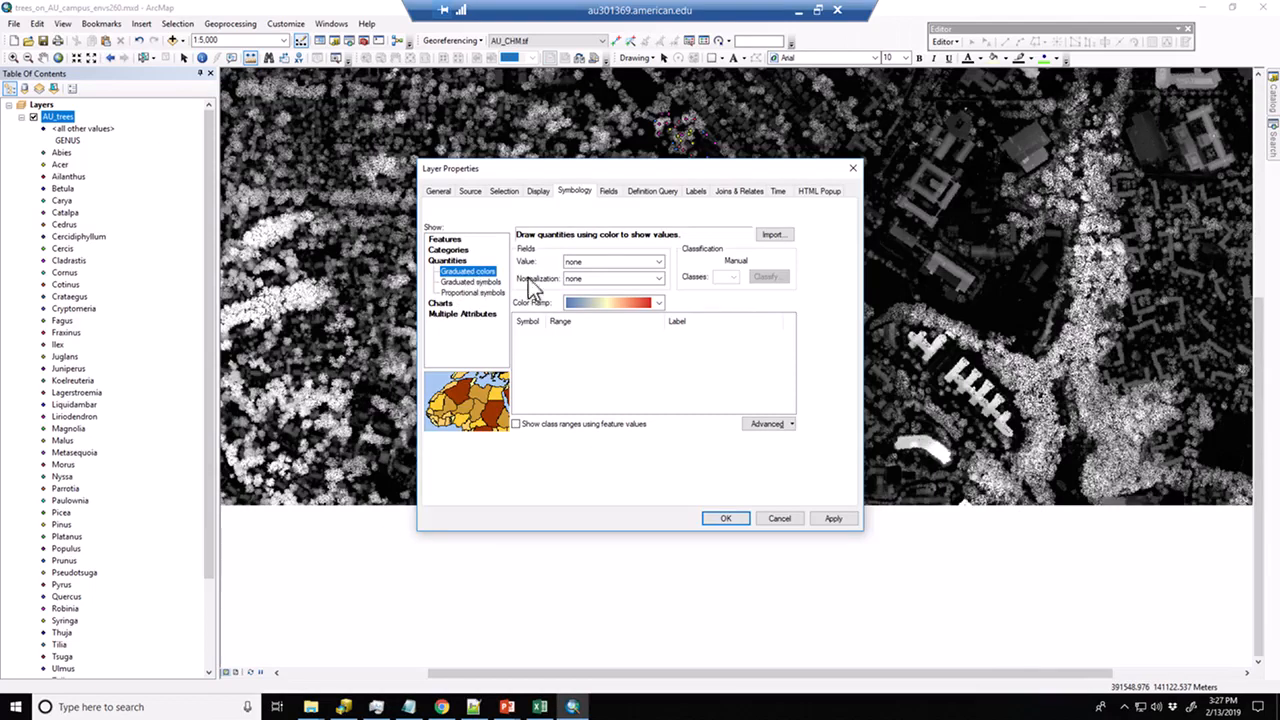
pyautogui.click(660, 263)
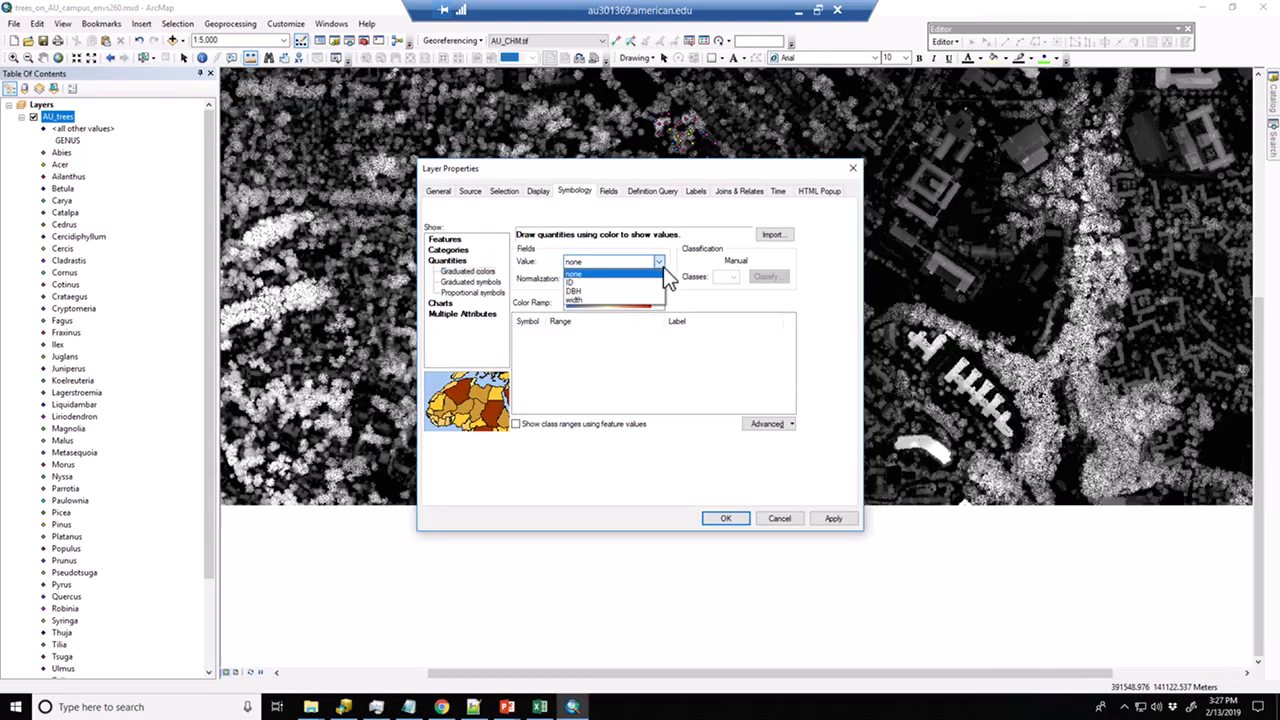
pyautogui.click(612, 292)
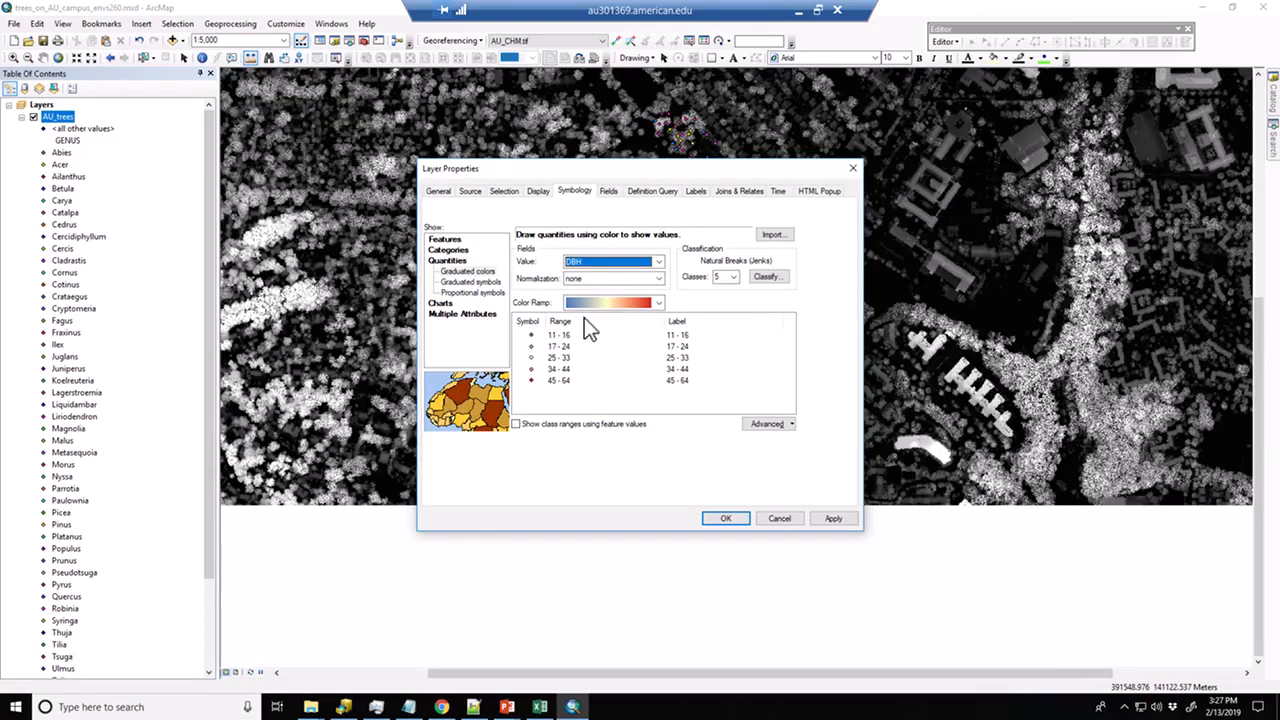
# Enlarge the point symbols of all five DBH classes together and apply the symbology to AU_trees.
pyautogui.click(561, 335)
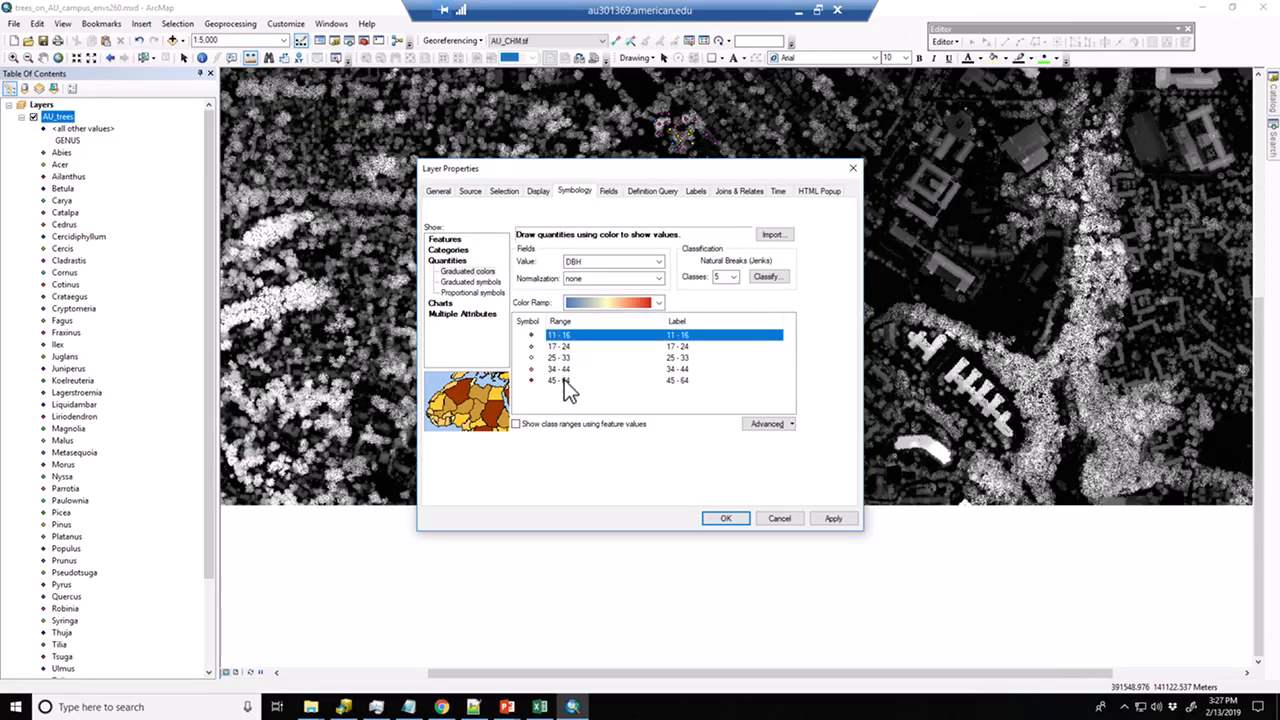
pyautogui.click(563, 380)
pyautogui.click(566, 337)
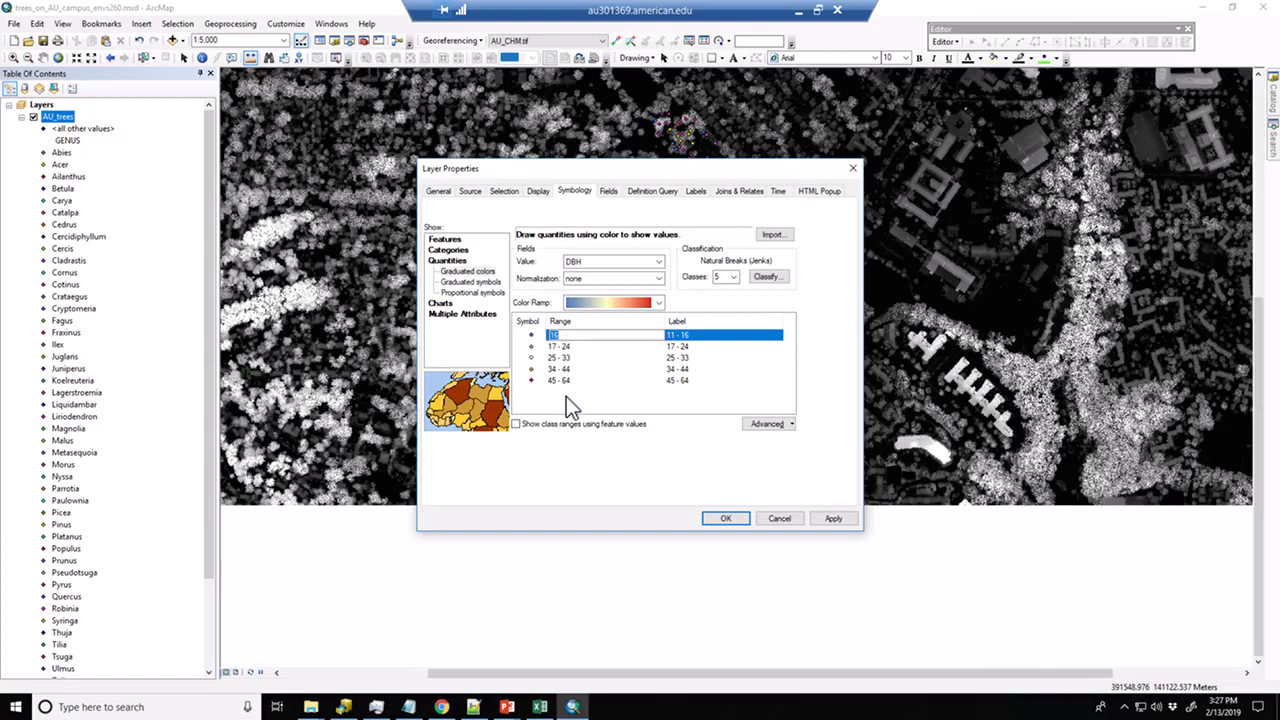
pyautogui.keyDown('shift'); pyautogui.click(565, 379); pyautogui.keyUp('shift')
pyautogui.rightClick(565, 379)
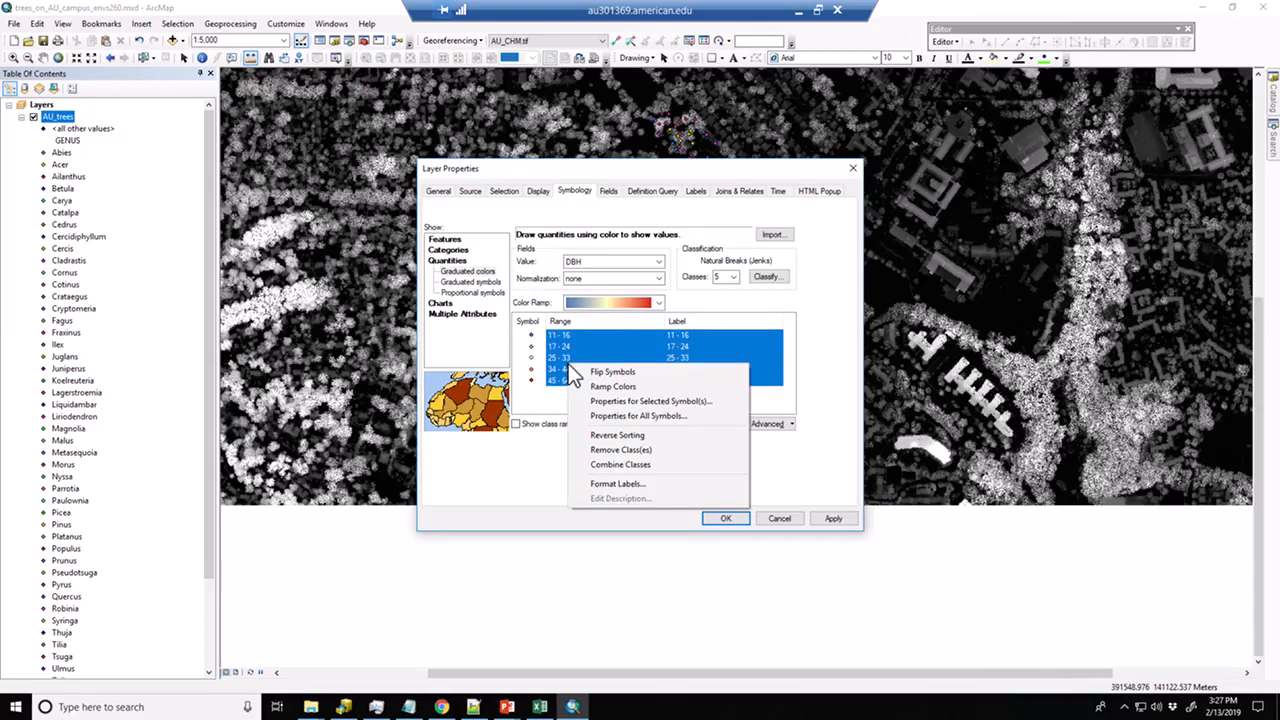
pyautogui.click(615, 416)
pyautogui.rightClick(598, 368)
pyautogui.click(625, 407)
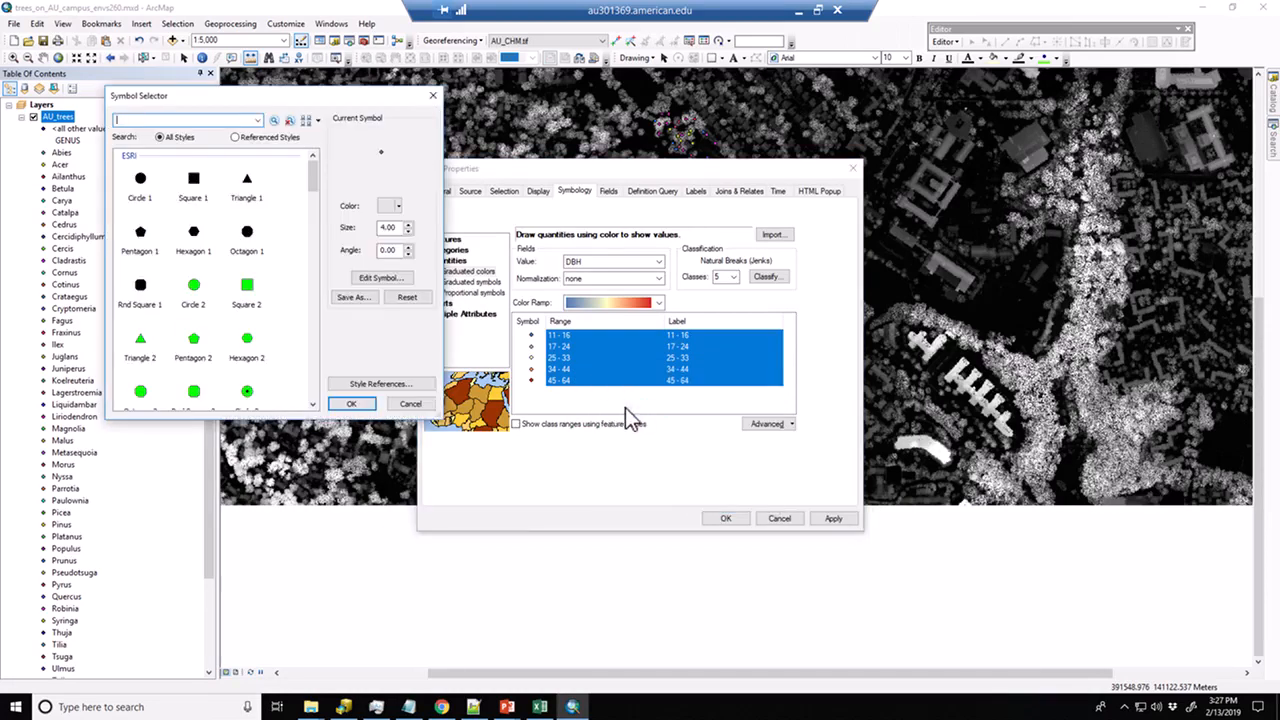
pyautogui.click(409, 223)
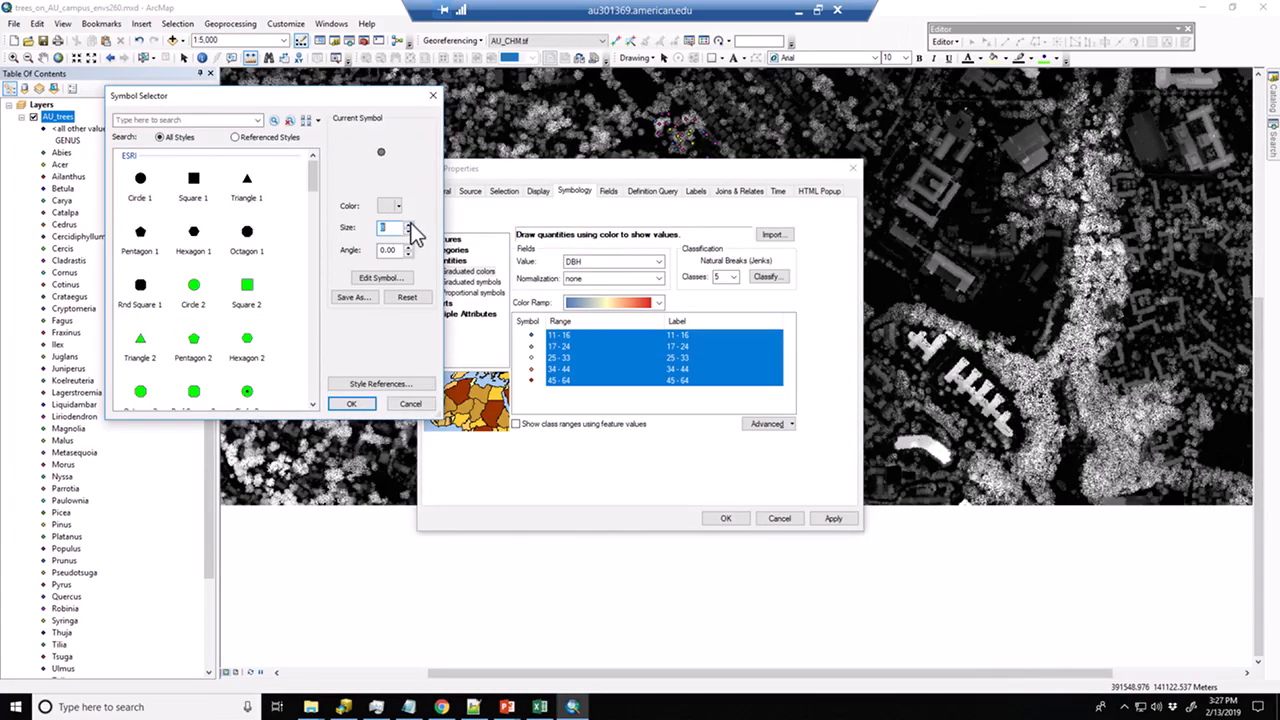
pyautogui.click(352, 403)
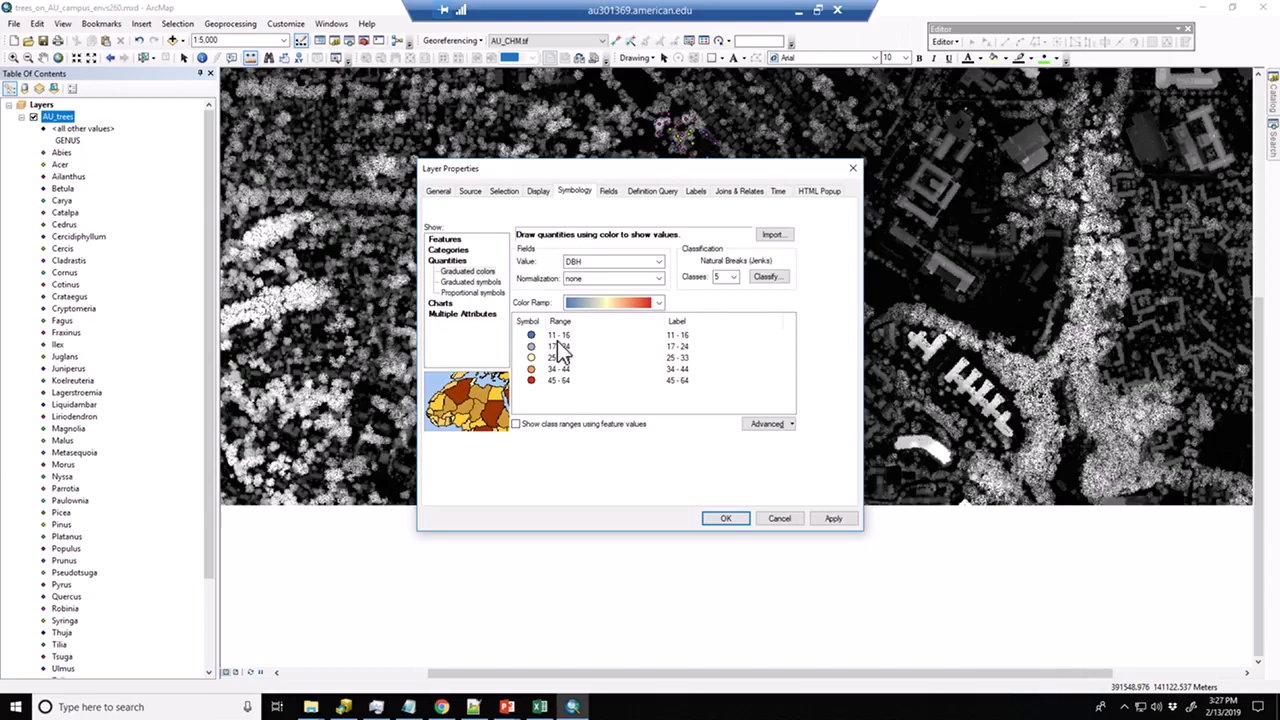
pyautogui.click(726, 518)
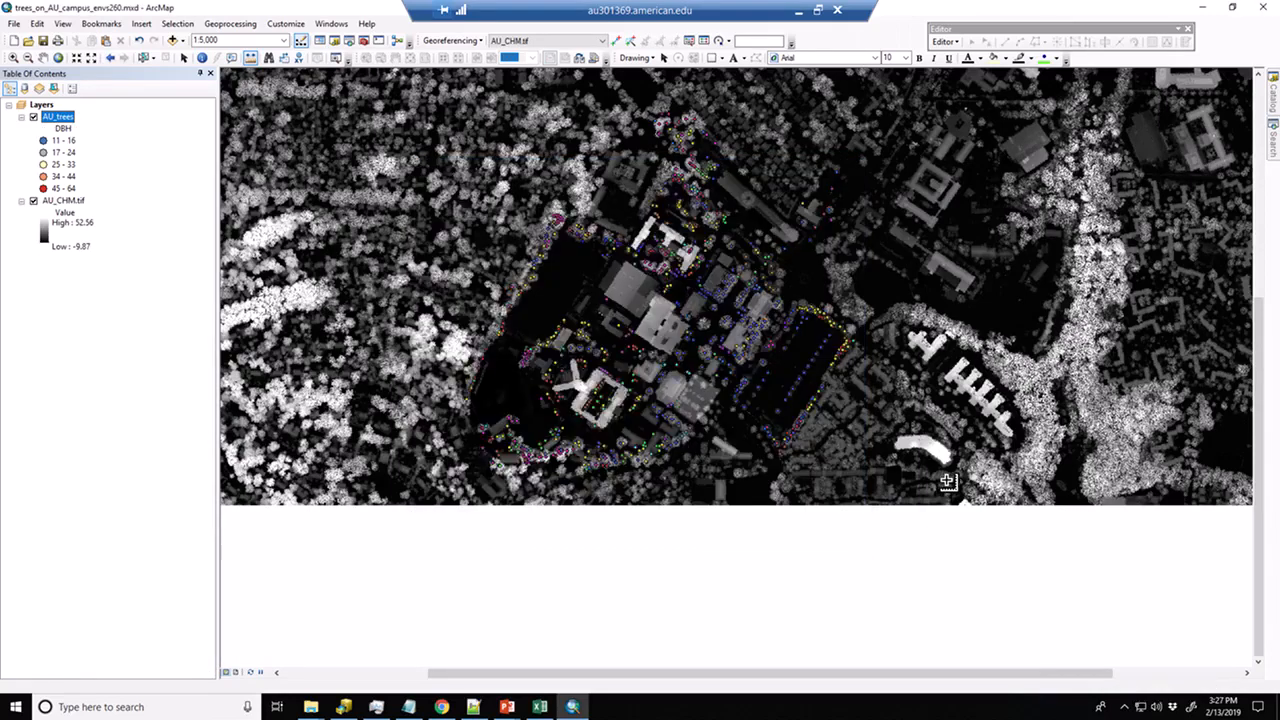